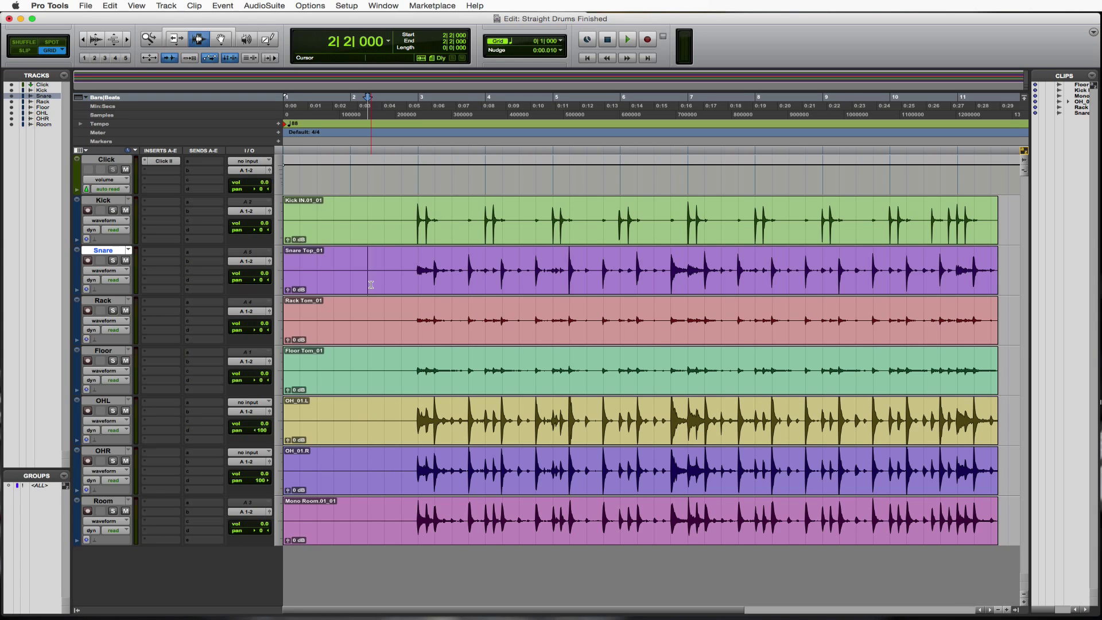
# Create an Edit and Mix group named Drums containing the tracks from Kick through Room.
pyautogui.click(105, 202)
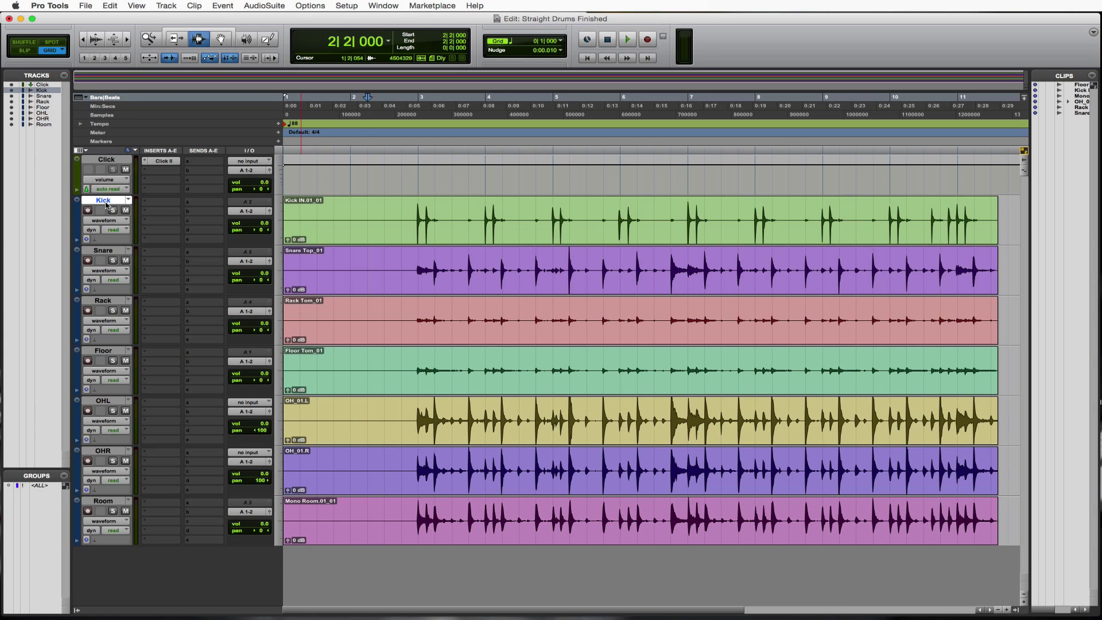
pyautogui.keyDown('shift'); pyautogui.click(105, 503); pyautogui.keyUp('shift')
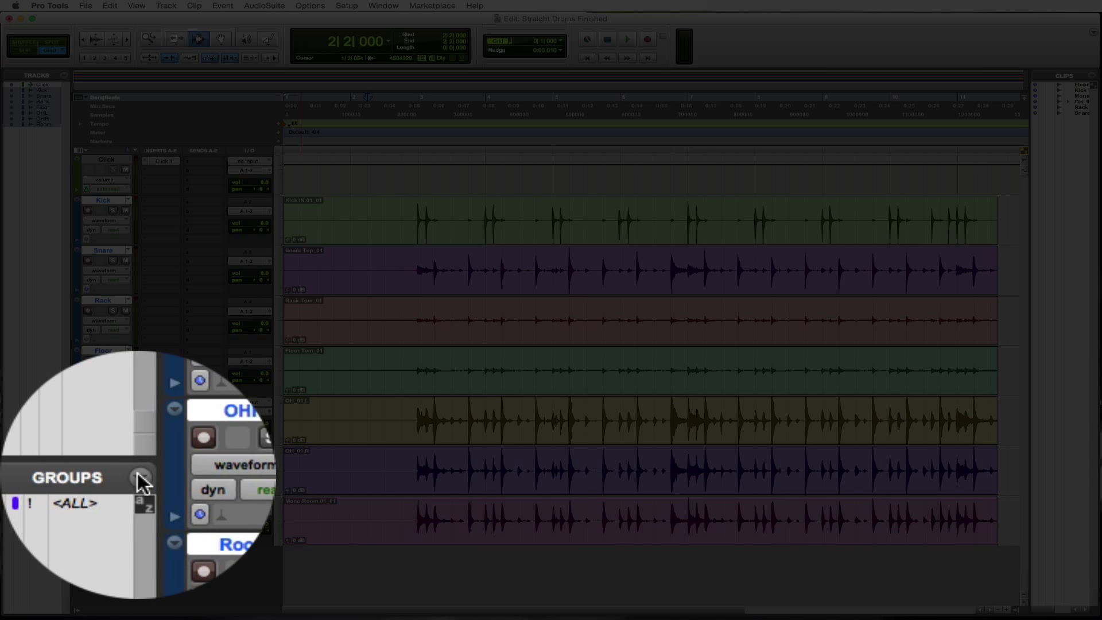
pyautogui.click(137, 473)
pyautogui.click(138, 479)
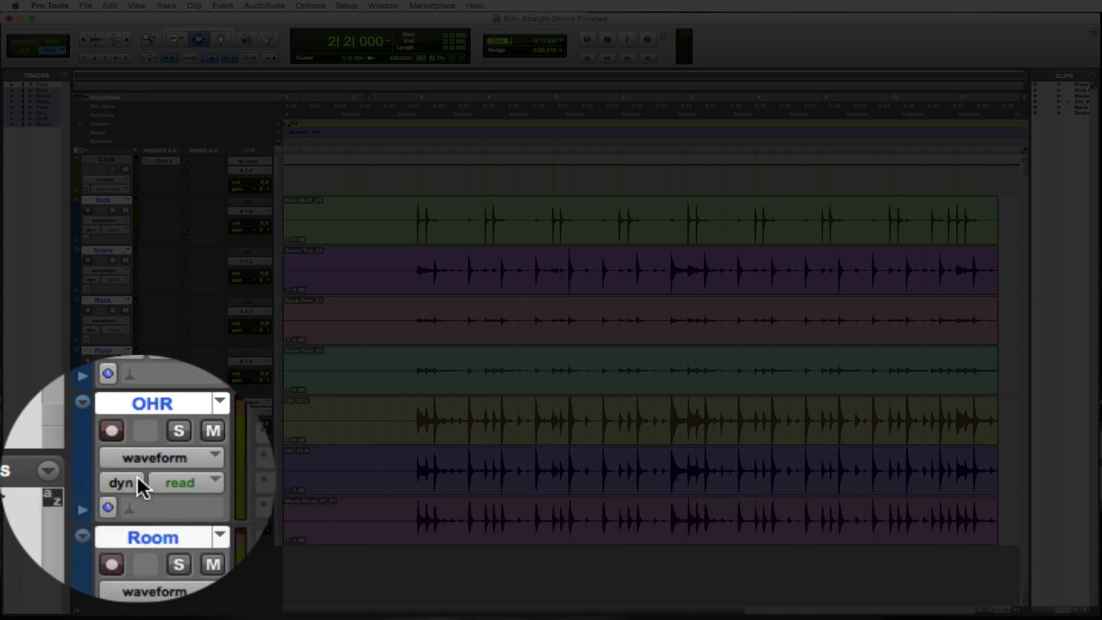
pyautogui.write('Drums')
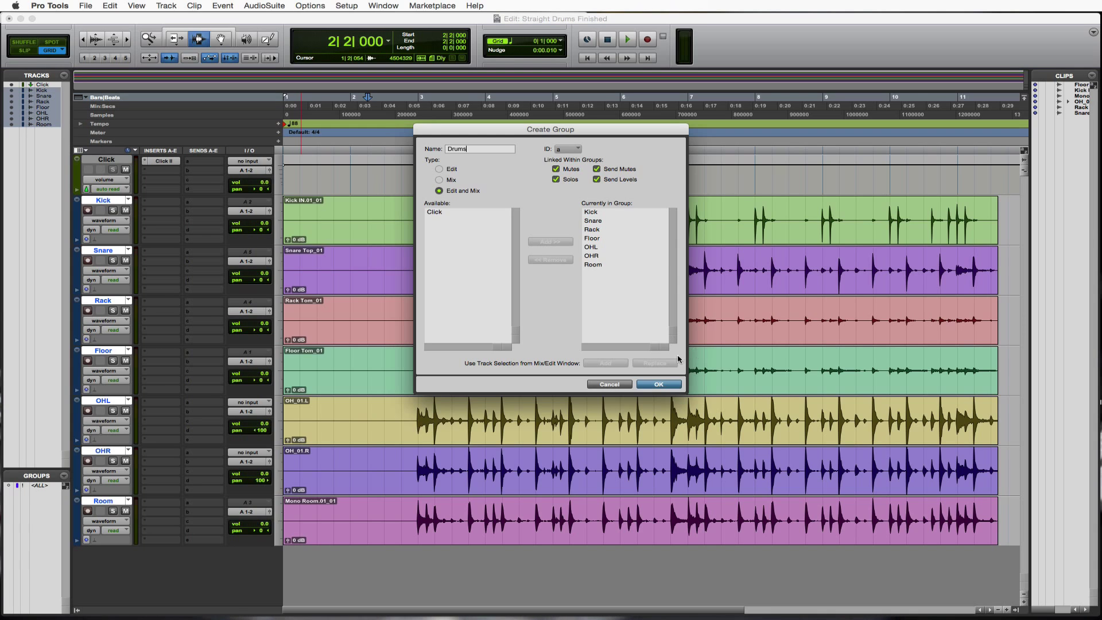
pyautogui.click(665, 384)
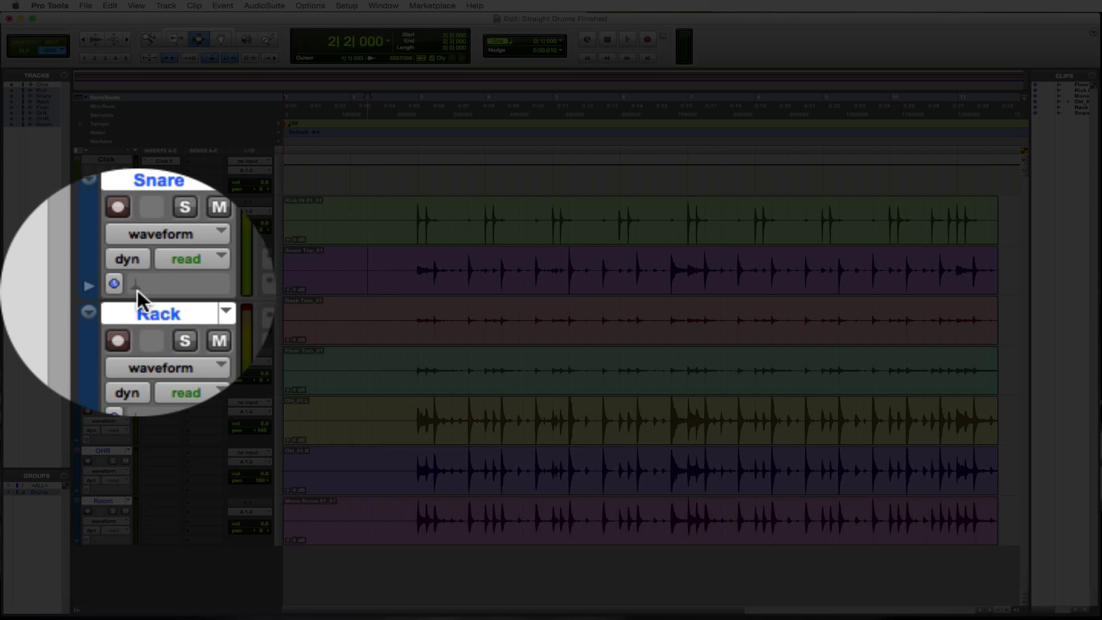
# Enable Rhythmic Elastic Audio on all tracks of the Drums group and deactivate the group.
pyautogui.click(137, 290)
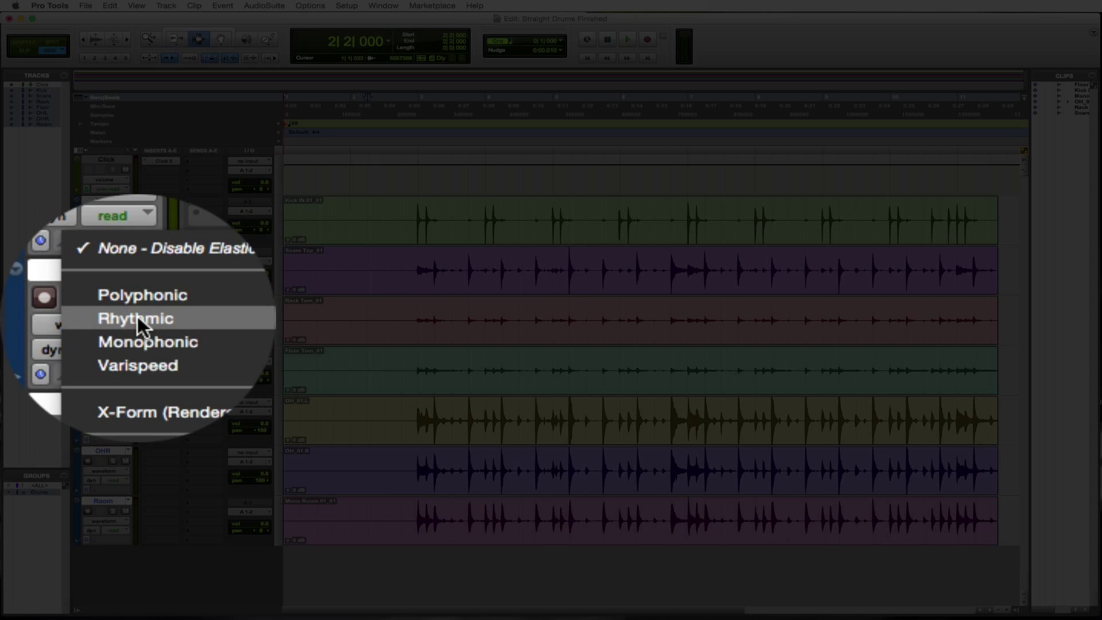
pyautogui.click(123, 321)
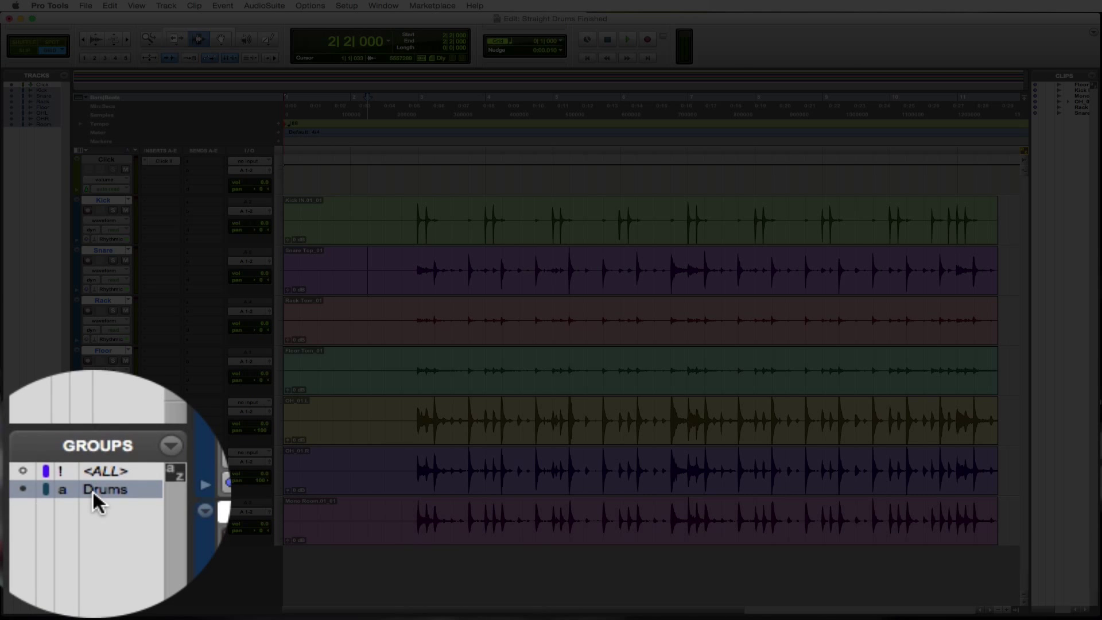
pyautogui.click(93, 493)
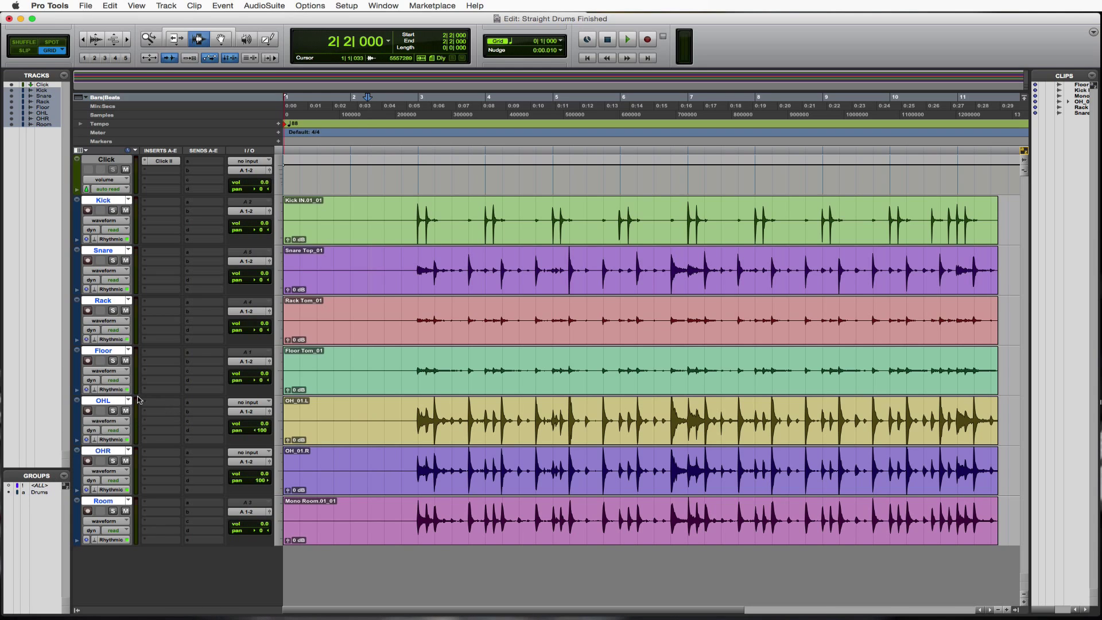
# Set the Elastic Audio algorithm of only the OHL, OHR and Room tracks to Polyphonic.
pyautogui.keyDown('super'); pyautogui.click(111, 403); pyautogui.keyUp('super')
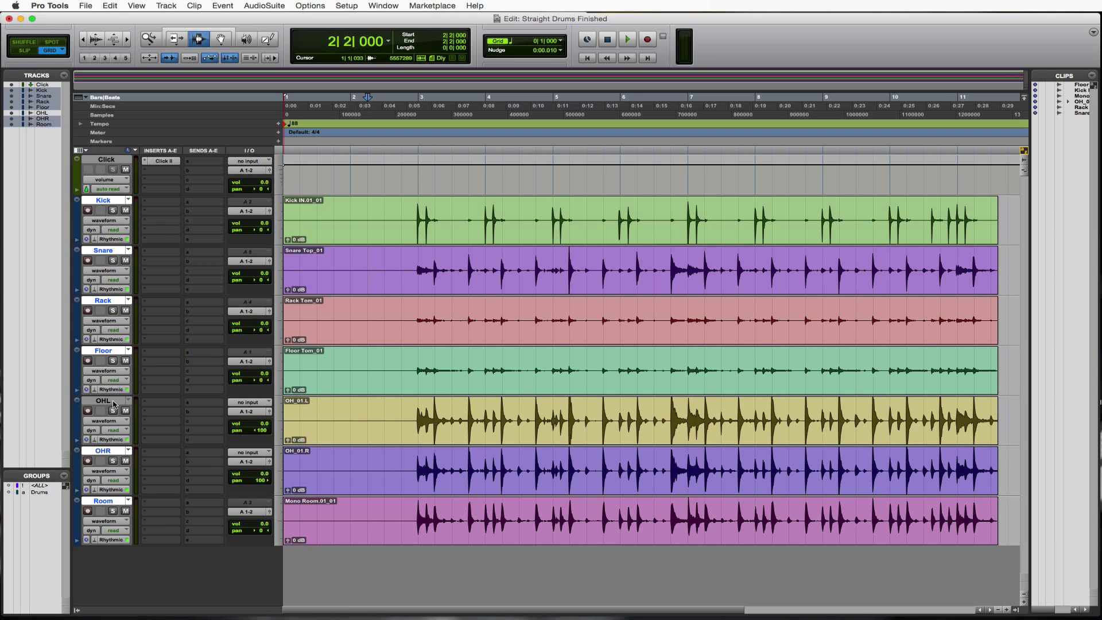
pyautogui.click(115, 402)
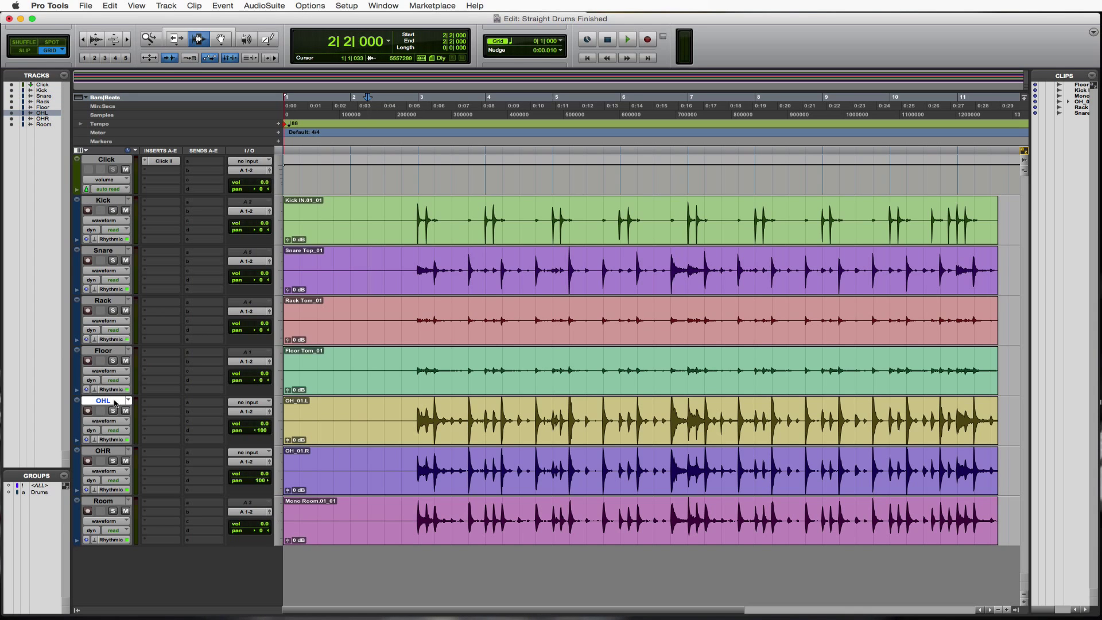
pyautogui.keyDown('shift'); pyautogui.click(104, 501); pyautogui.keyUp('shift')
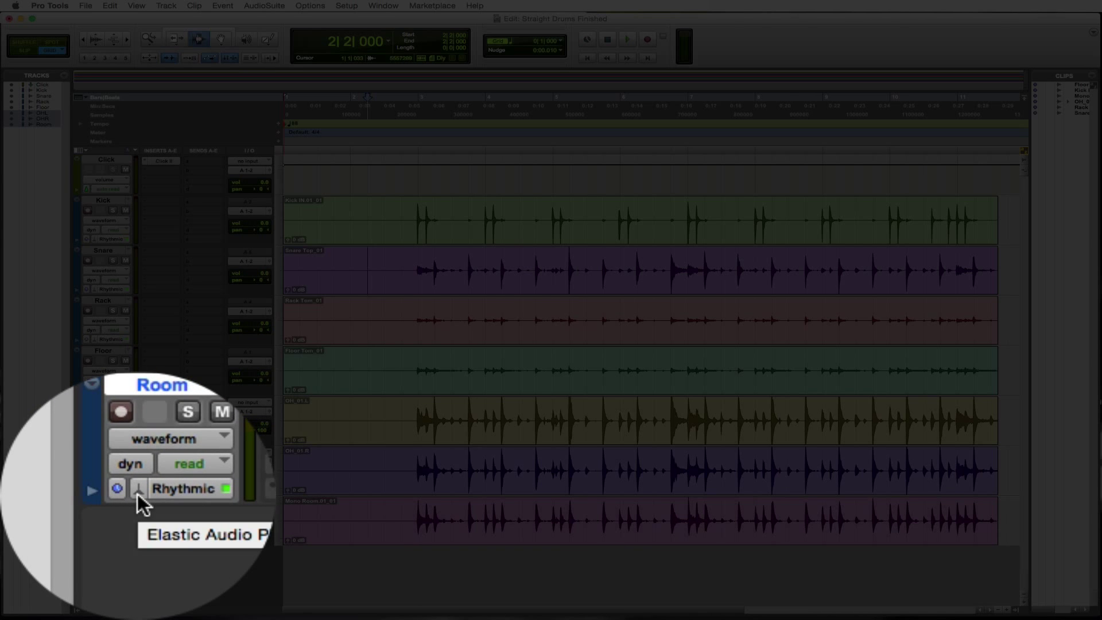
pyautogui.click(136, 493)
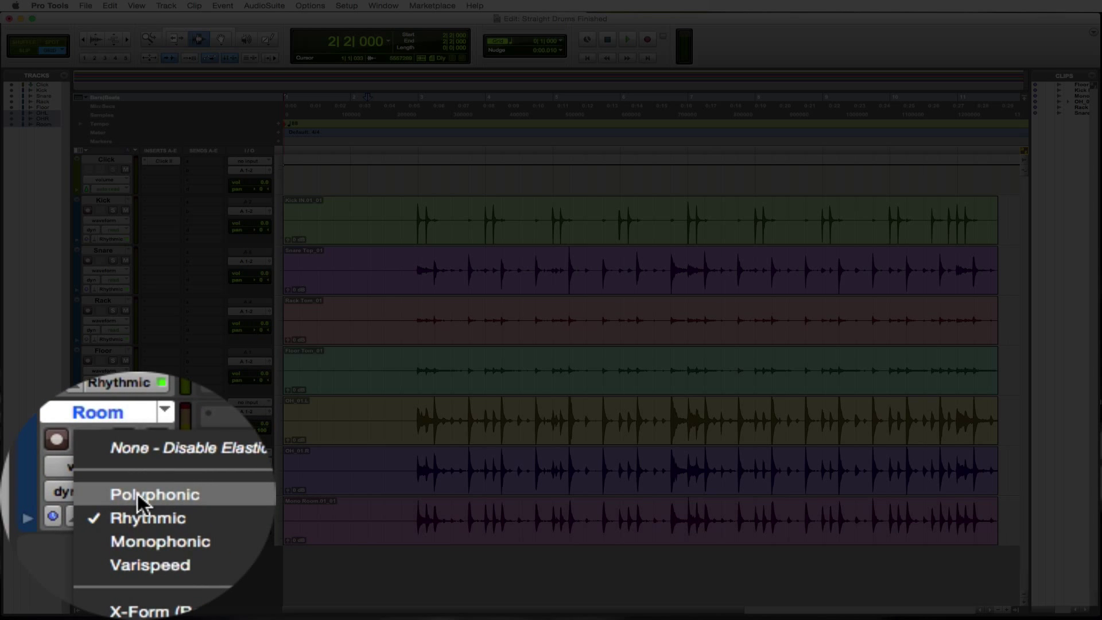
pyautogui.click(137, 493)
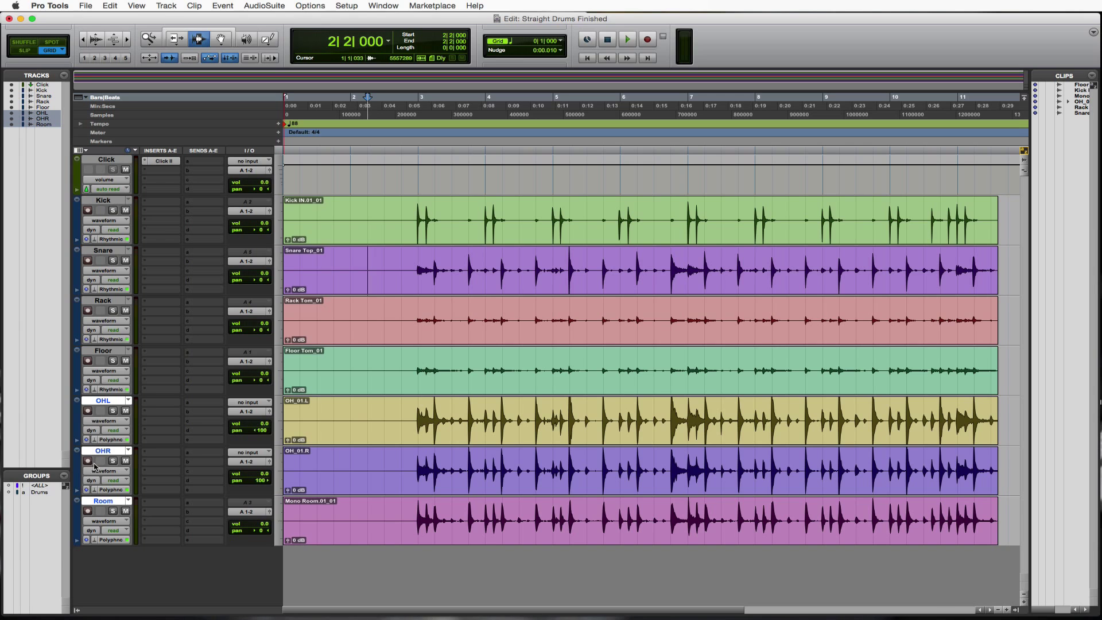
# Reactivate the Drums group and set the timebase of its tracks to Ticks.
pyautogui.click(39, 492)
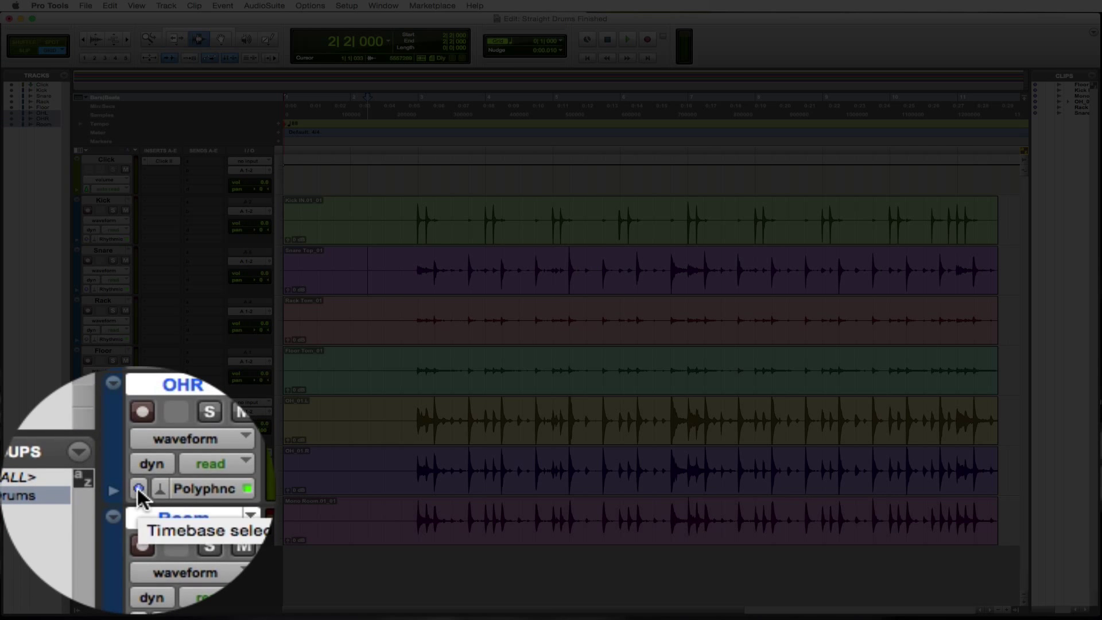
pyautogui.click(87, 489)
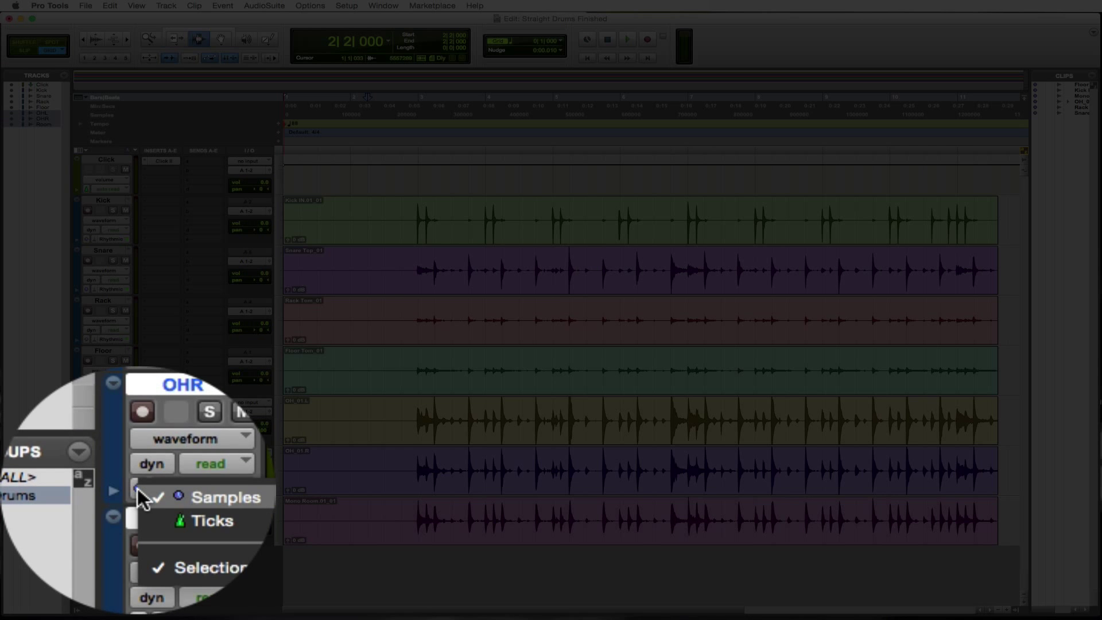
pyautogui.click(90, 491)
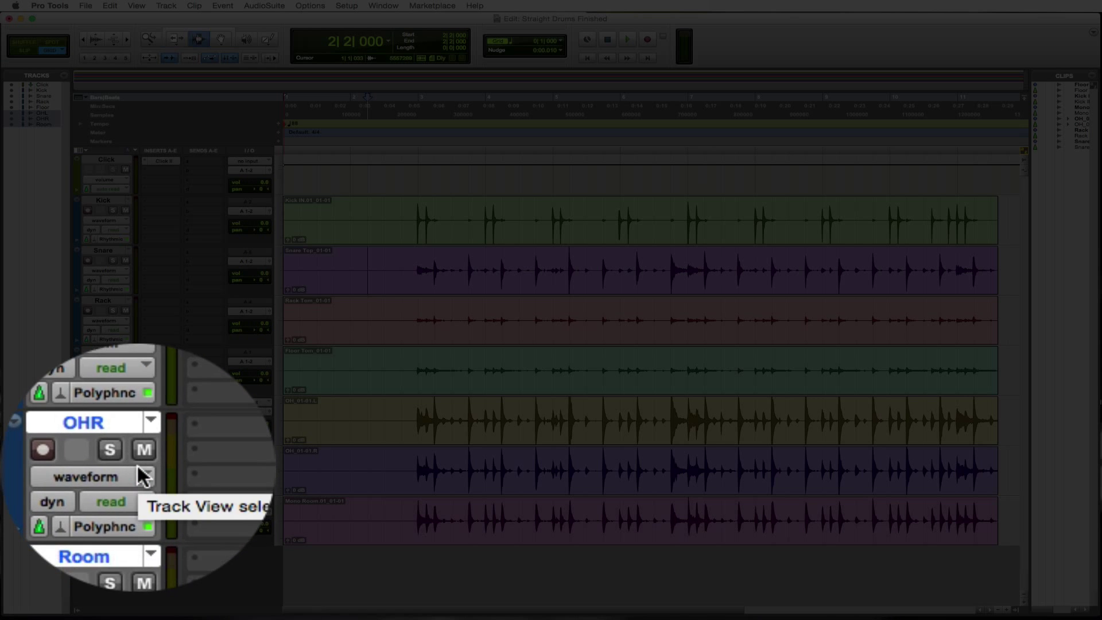
# Switch the track view of all grouped drum tracks to warp.
pyautogui.click(139, 477)
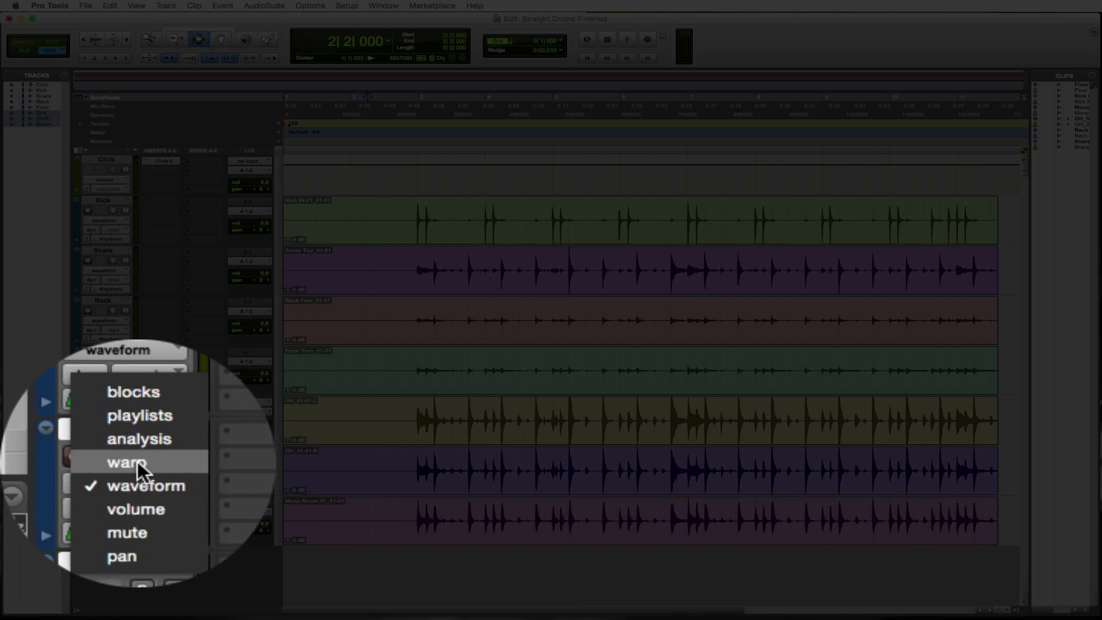
pyautogui.click(137, 462)
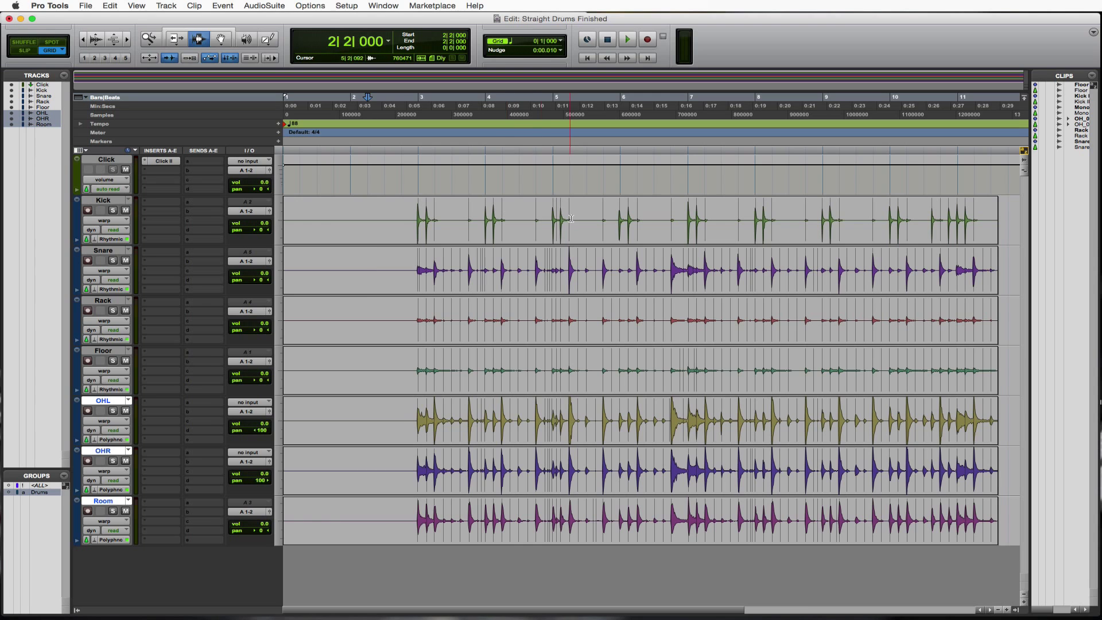
# Examine the drum hits between bars 4 and 5 against the beat grid.
pyautogui.click(543, 246)
pyautogui.press('super+bracketright')
pyautogui.press('super+bracketright')
pyautogui.press('super+bracketright')
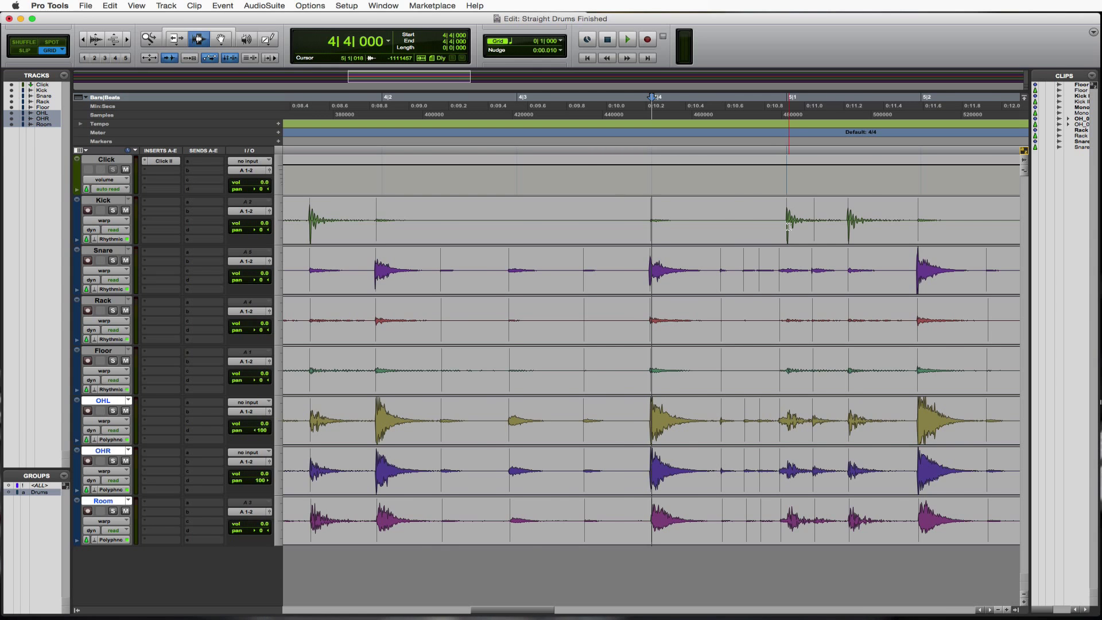
pyautogui.press('super+bracketleft')
pyautogui.press('super+bracketleft')
pyautogui.press('super+bracketleft')
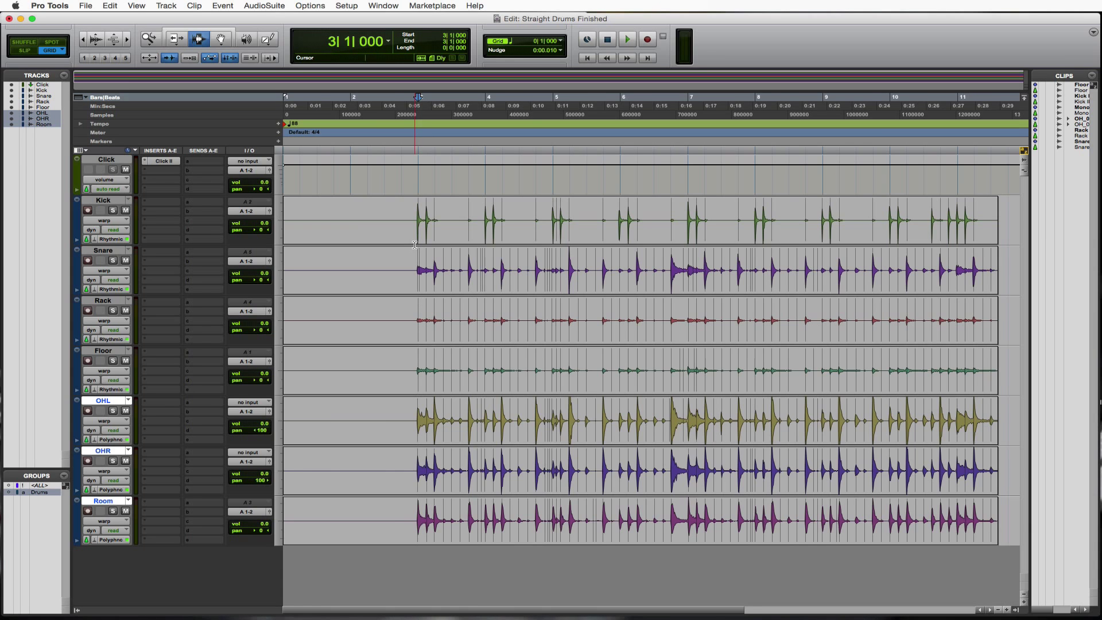
# Switch to Slip mode and select a short range around the first hit at bar 3 across all drum tracks.
pyautogui.press('super+bracketright')
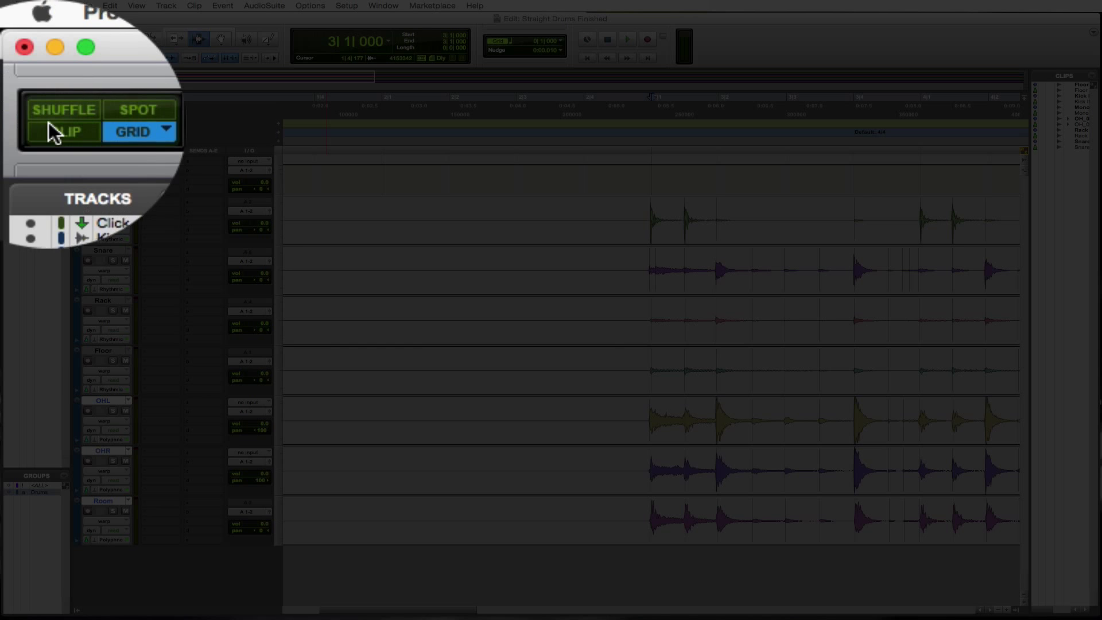
pyautogui.click(24, 50)
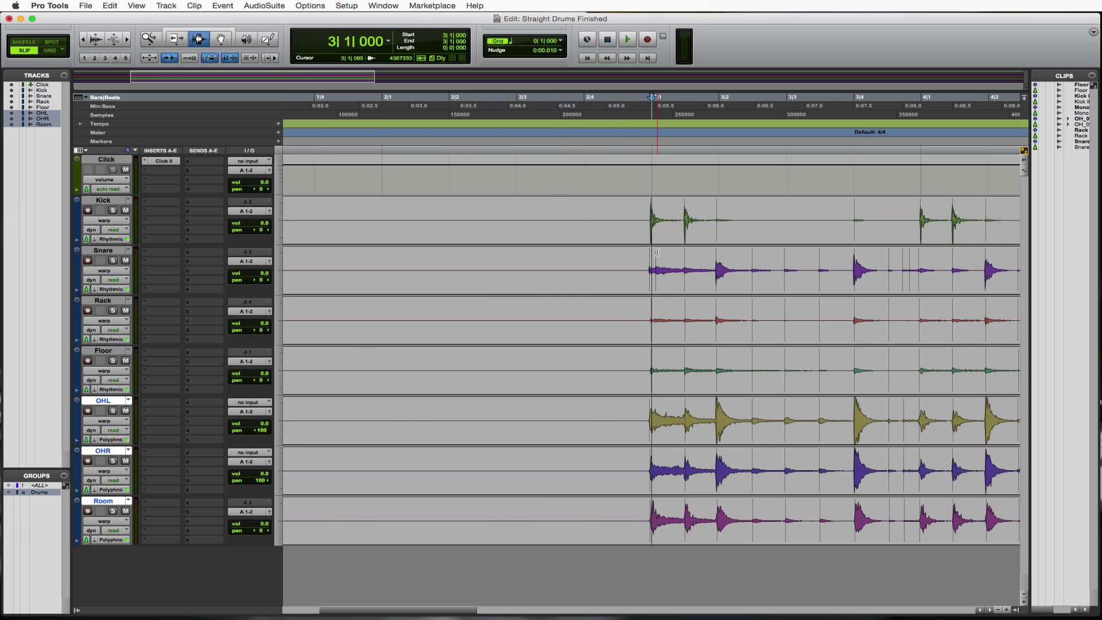
pyautogui.moveTo(636, 261); pyautogui.dragTo(654, 262)
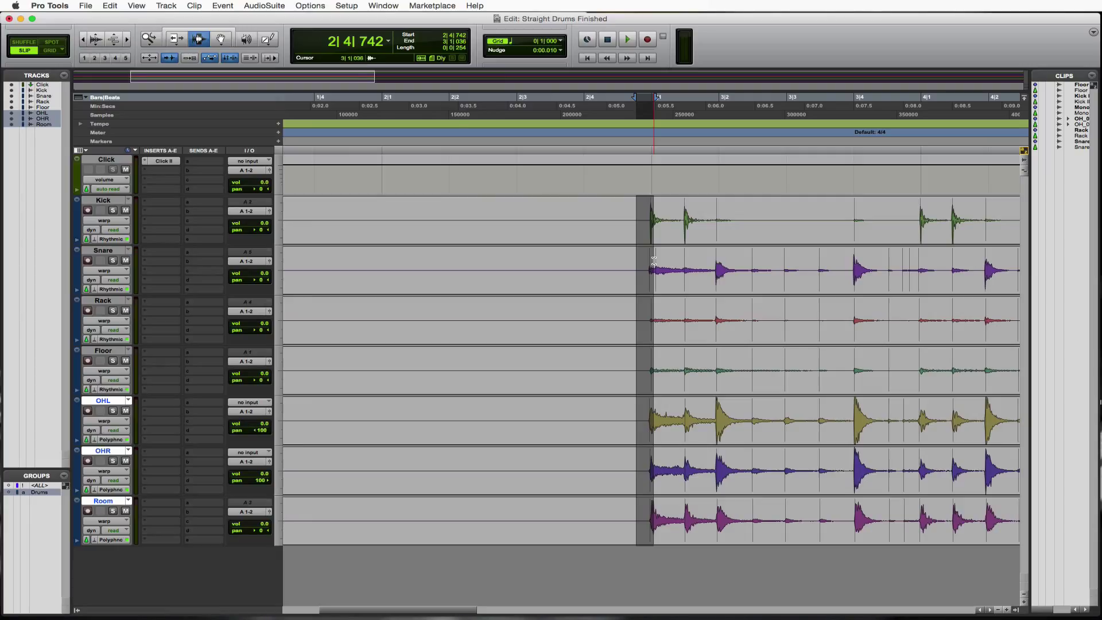
# Bring up the Quantize event operation for the Elastic Audio events and set its quantize grid to 1/8 note.
pyautogui.click(223, 6)
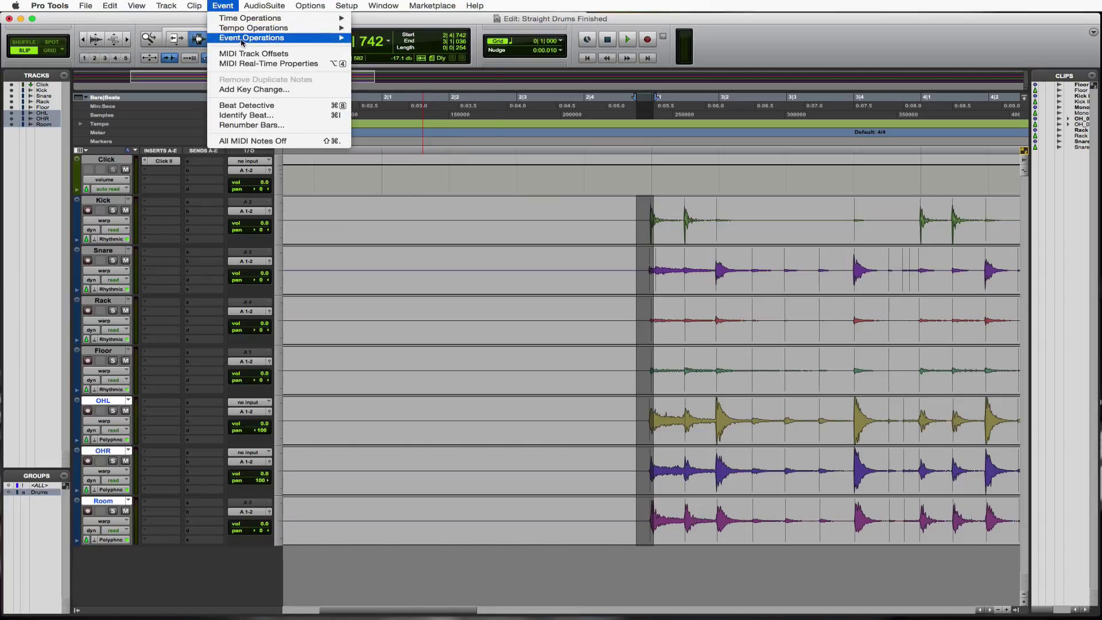
pyautogui.moveTo(243, 42)
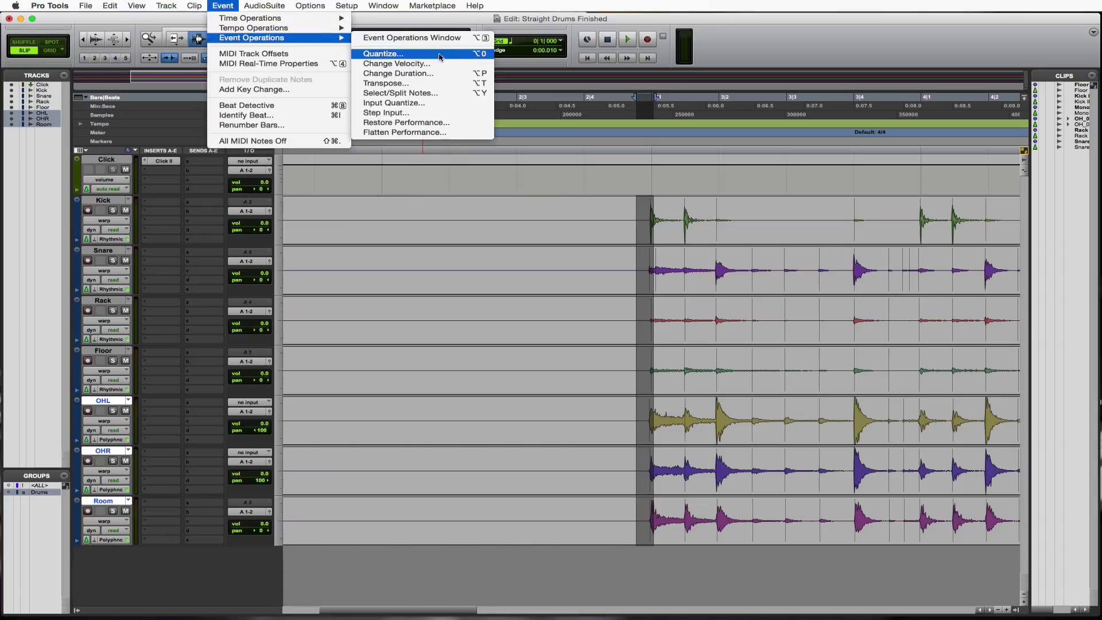
pyautogui.click(383, 54)
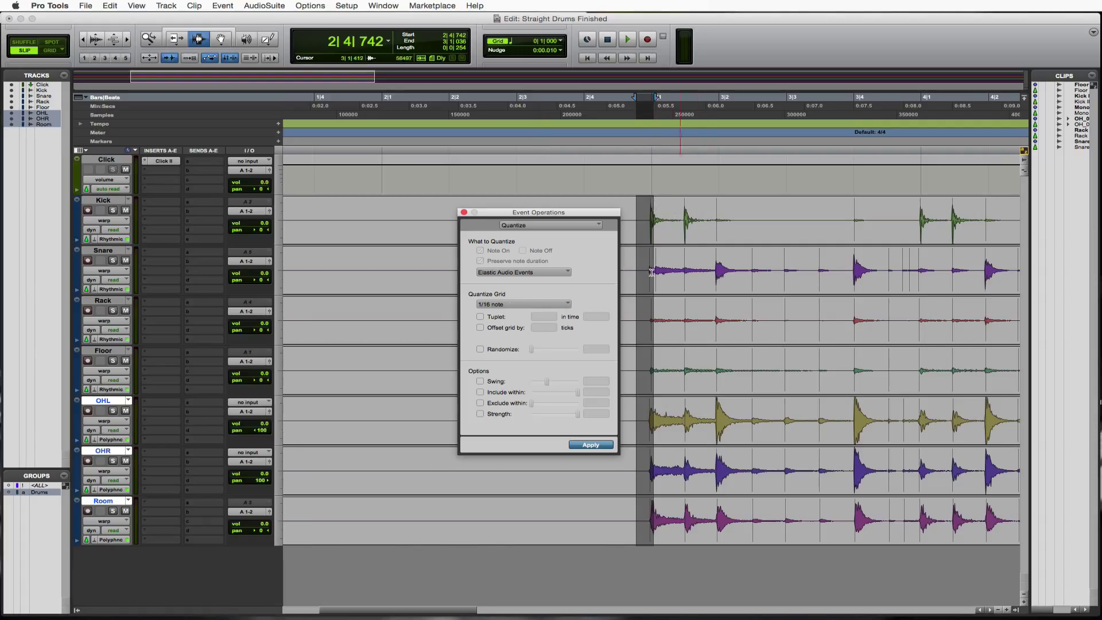
pyautogui.click(543, 305)
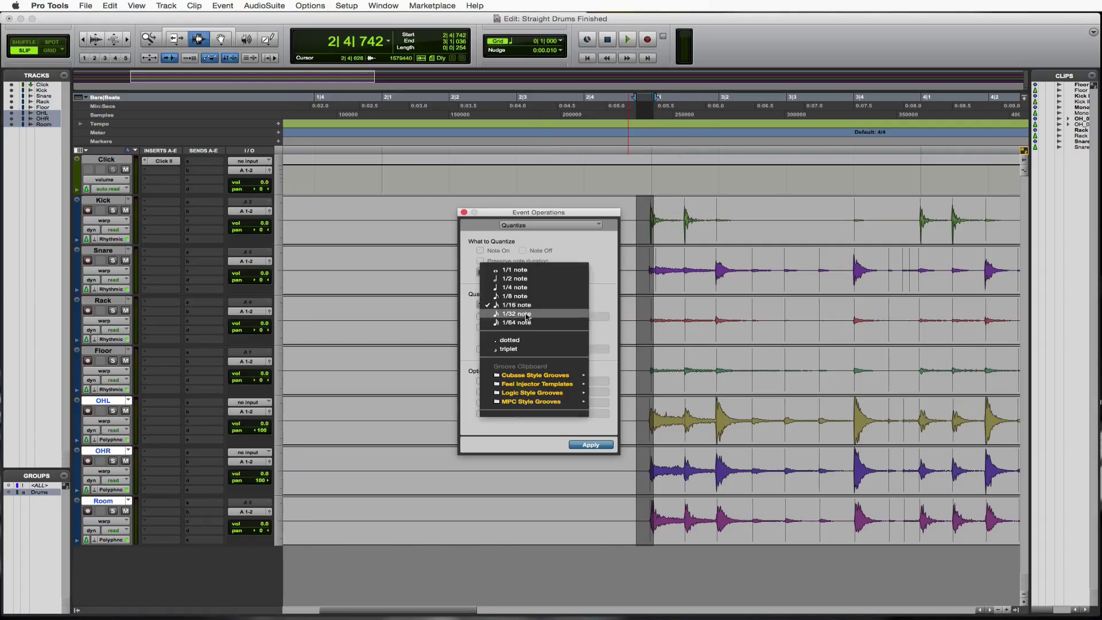
pyautogui.click(529, 296)
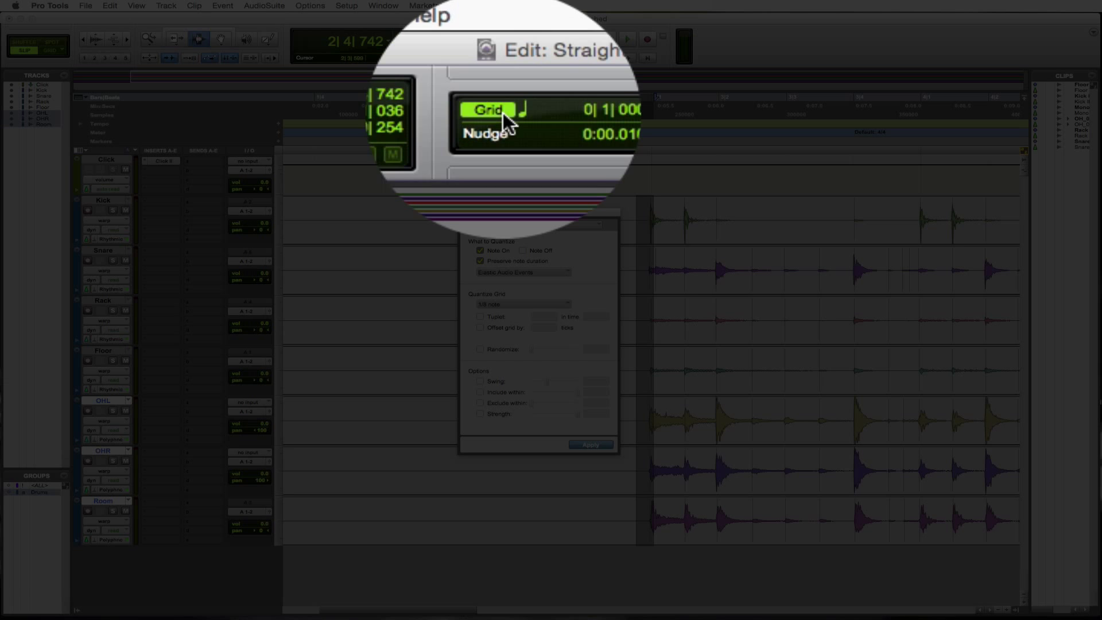
# Set the edit grid value to 1/8 note and apply the quantize to the selected first hit.
pyautogui.click(562, 105)
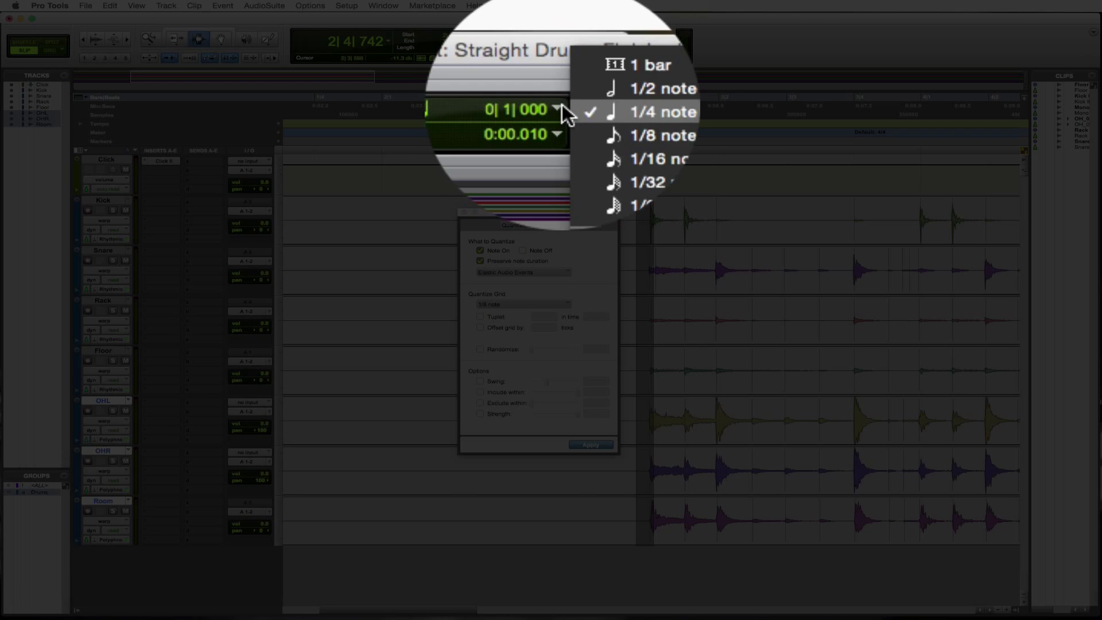
pyautogui.click(597, 123)
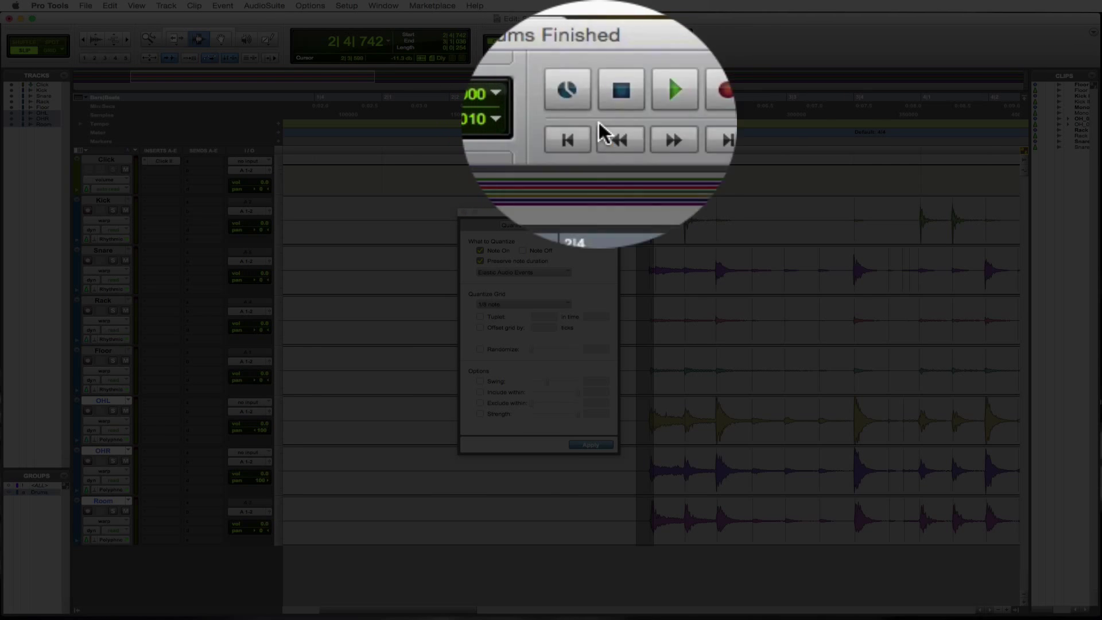
pyautogui.click(593, 446)
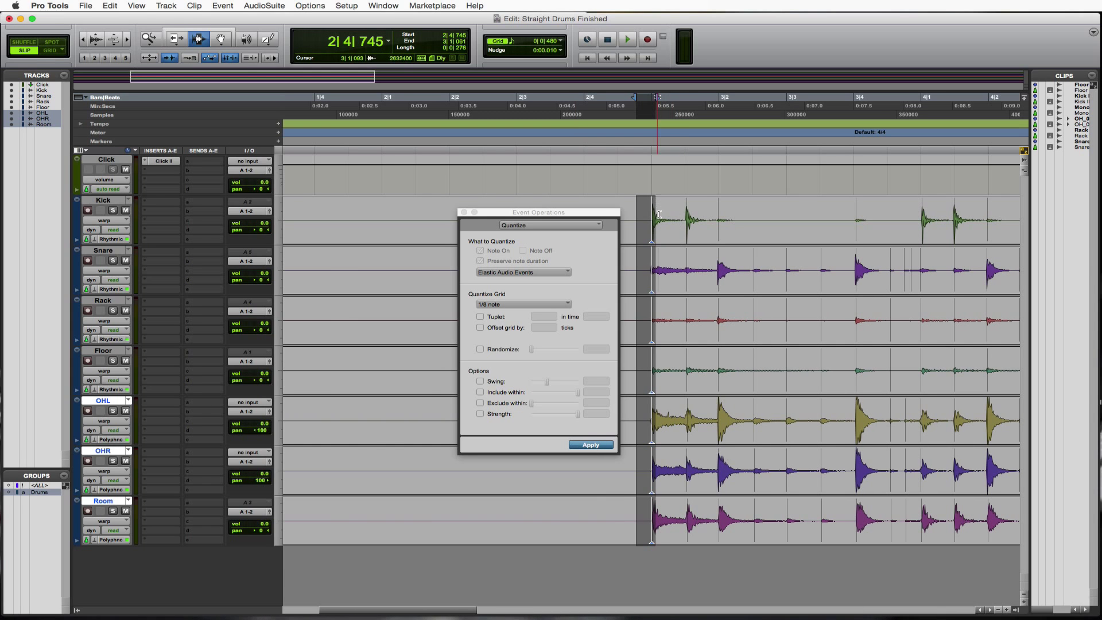
# Select a short range around the final hit near bar 11 beat 3 across all drum tracks and quantize it to 1/8 note.
pyautogui.click(668, 256)
pyautogui.hotkey('alt', 'a')
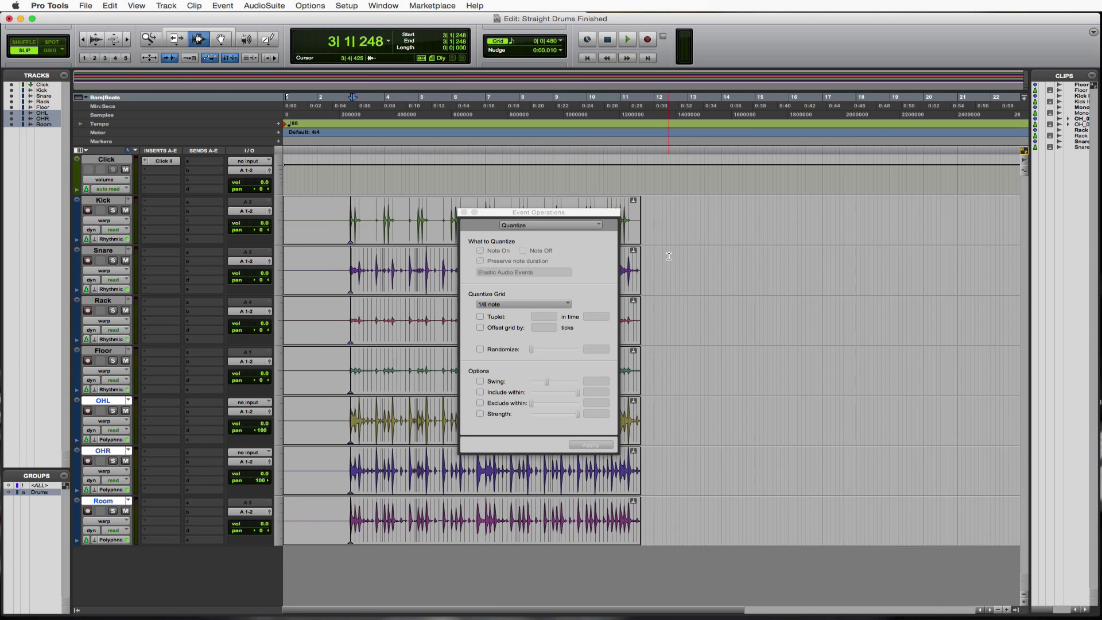
pyautogui.press('super+bracketright')
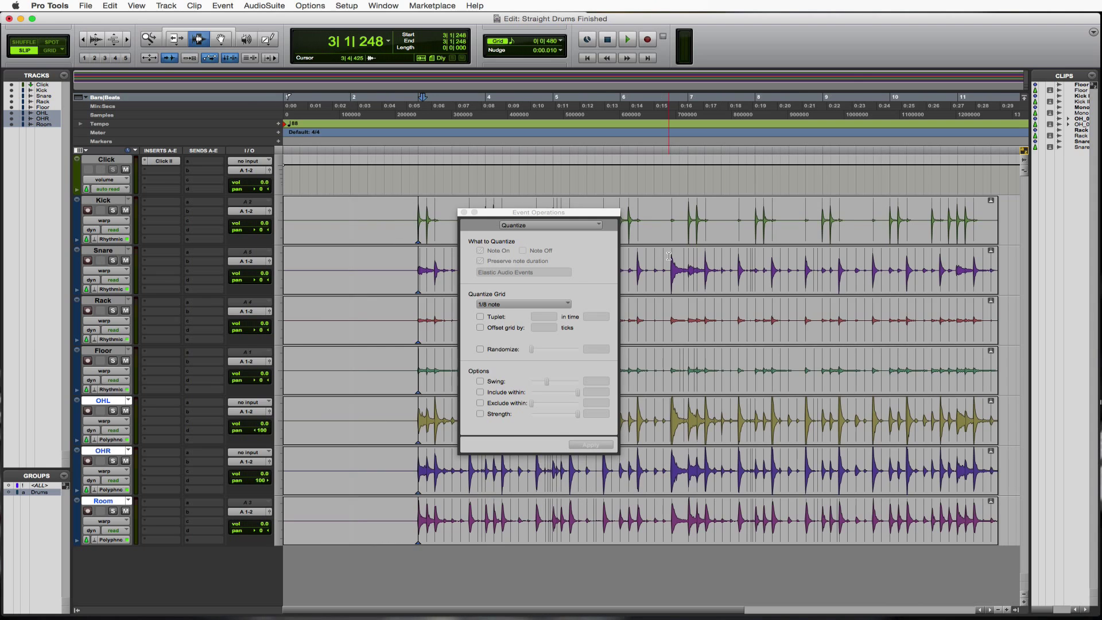
pyautogui.click(989, 276)
pyautogui.press('super+bracketright')
pyautogui.press('super+bracketright')
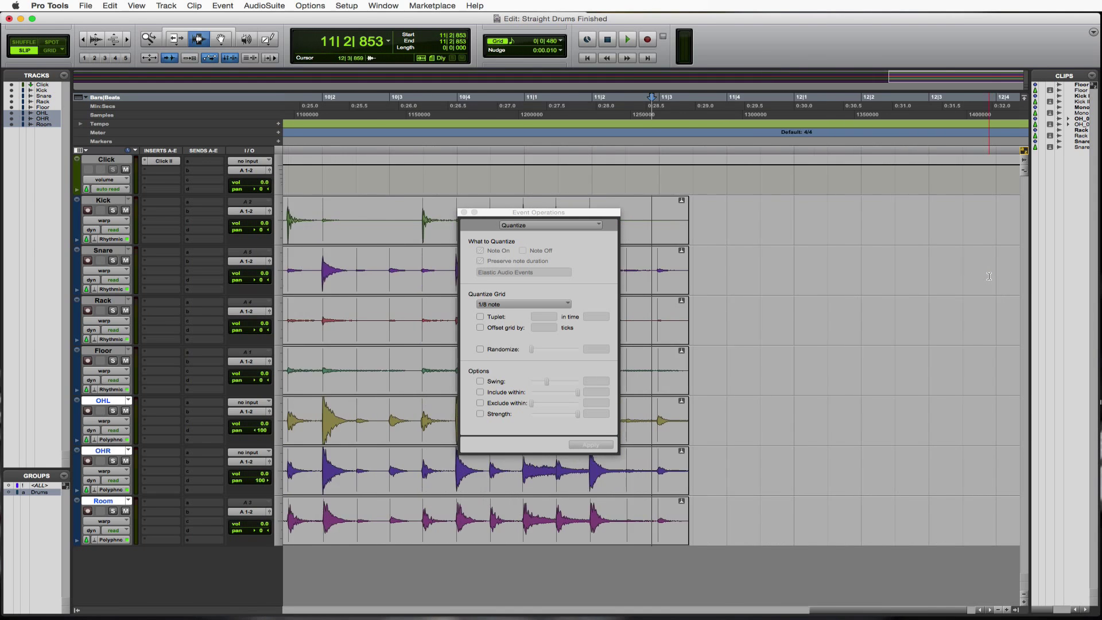
pyautogui.press('super+bracketright')
pyautogui.press('super+bracketright')
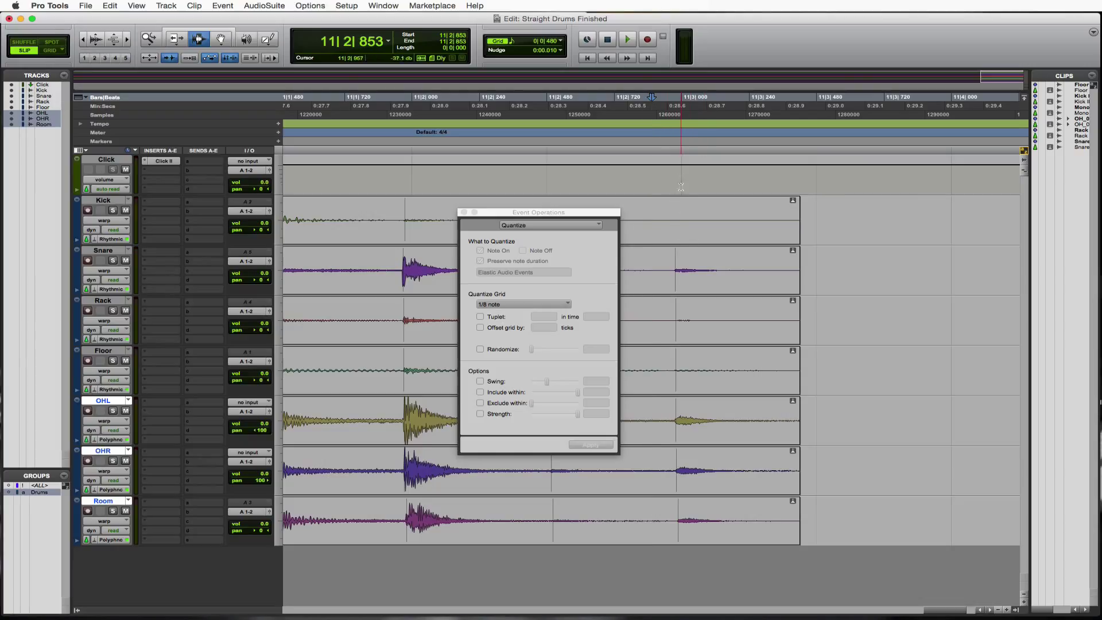
pyautogui.moveTo(664, 259); pyautogui.dragTo(715, 287)
pyautogui.click(591, 445)
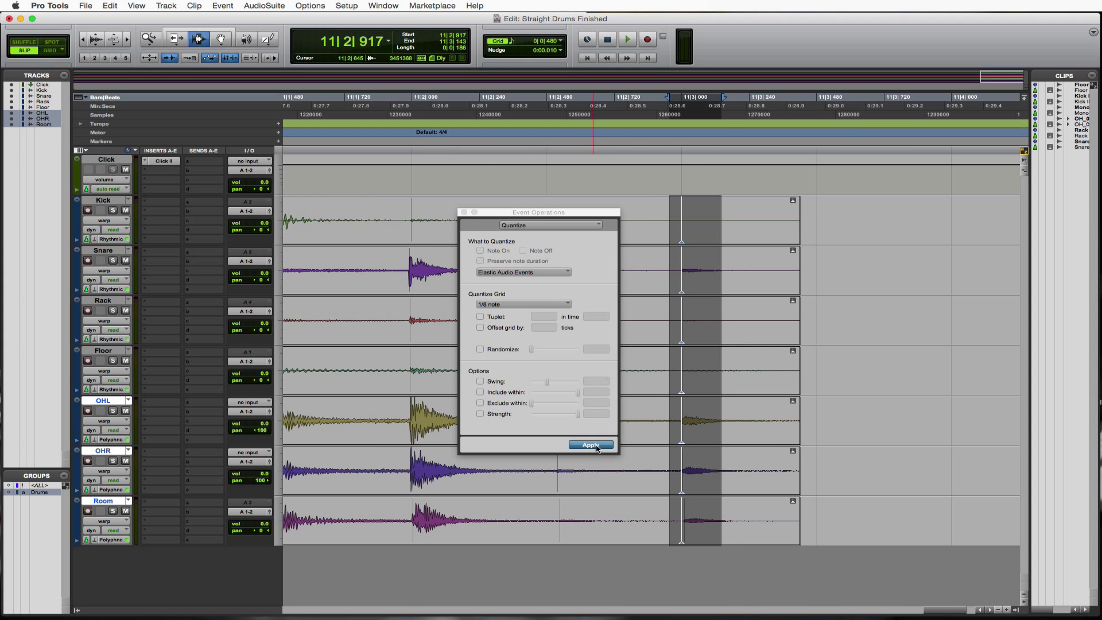
# Move the Event Operations window clear of the waveforms and listen to the drums from just before bar 3.
pyautogui.click(422, 518)
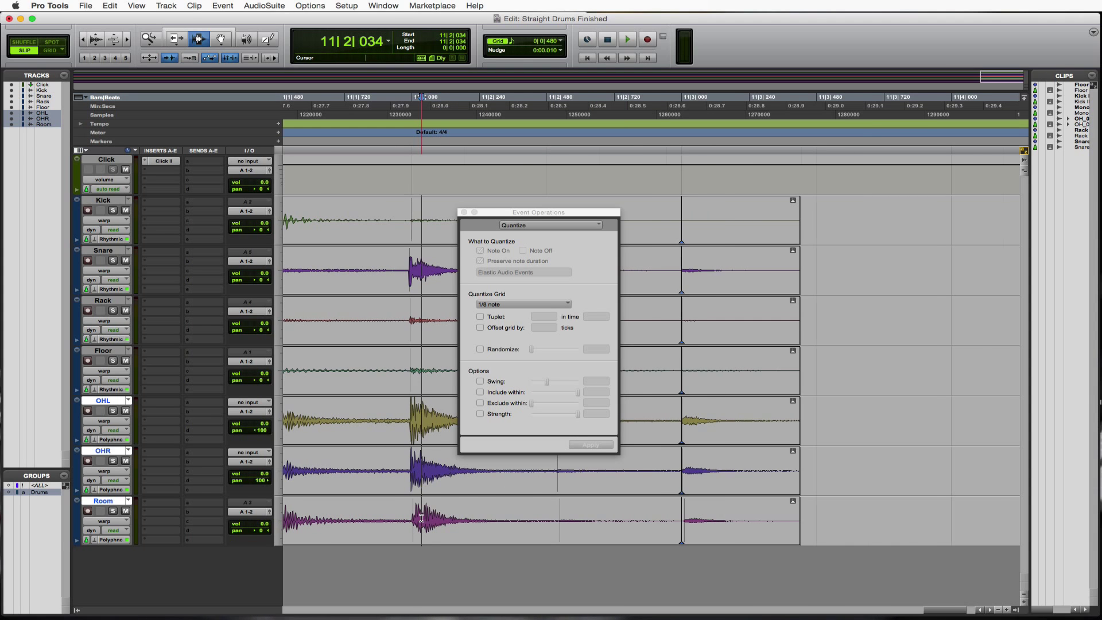
pyautogui.press('super+bracketleft')
pyautogui.press('super+bracketleft')
pyautogui.press('super+bracketleft')
pyautogui.press('super+bracketleft')
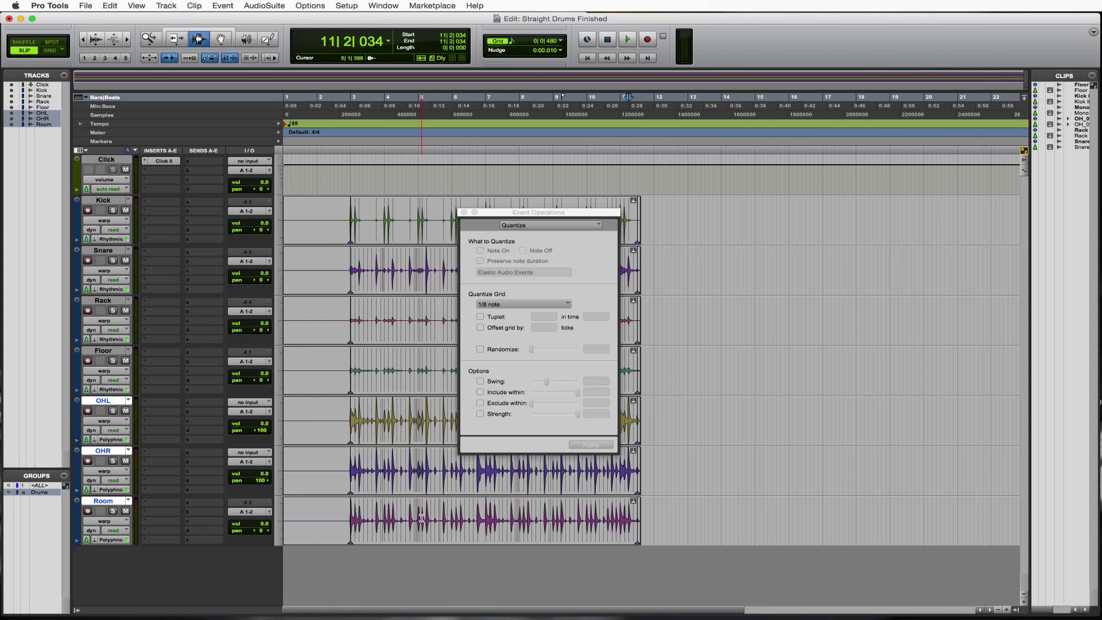
pyautogui.click(347, 427)
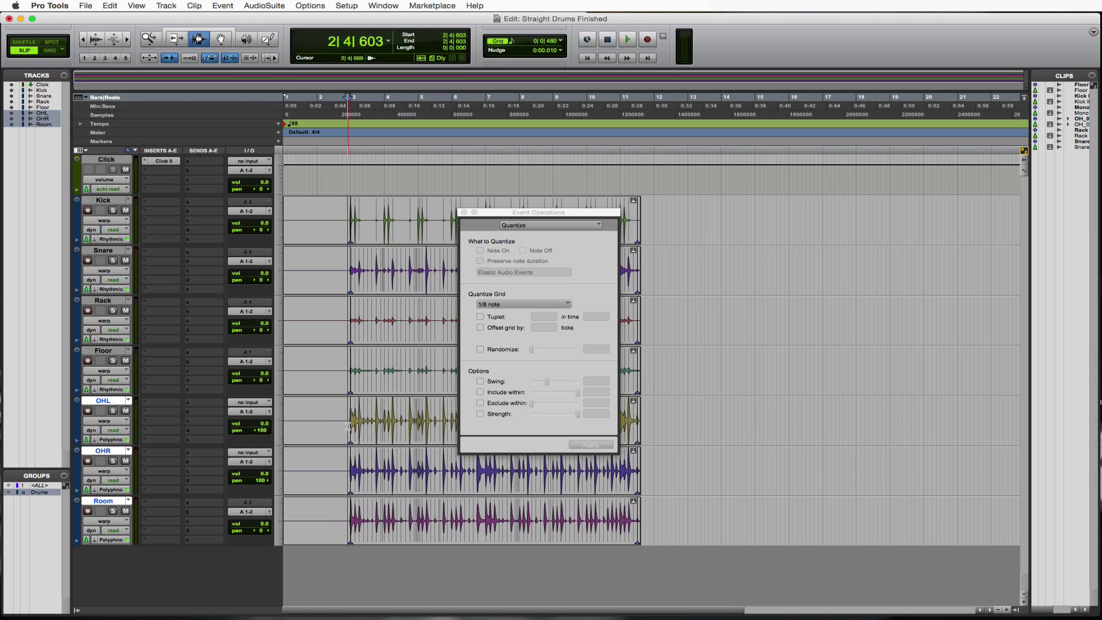
pyautogui.press('super+bracketright')
pyautogui.press('super+bracketright')
pyautogui.press('super+bracketright')
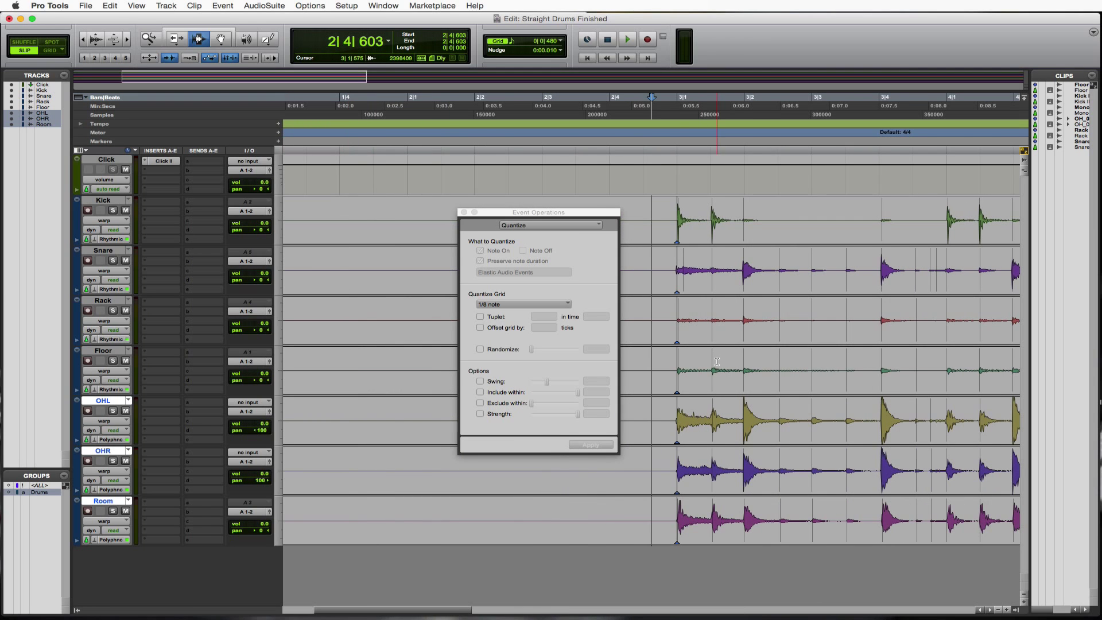
pyautogui.moveTo(576, 214); pyautogui.dragTo(310, 208)
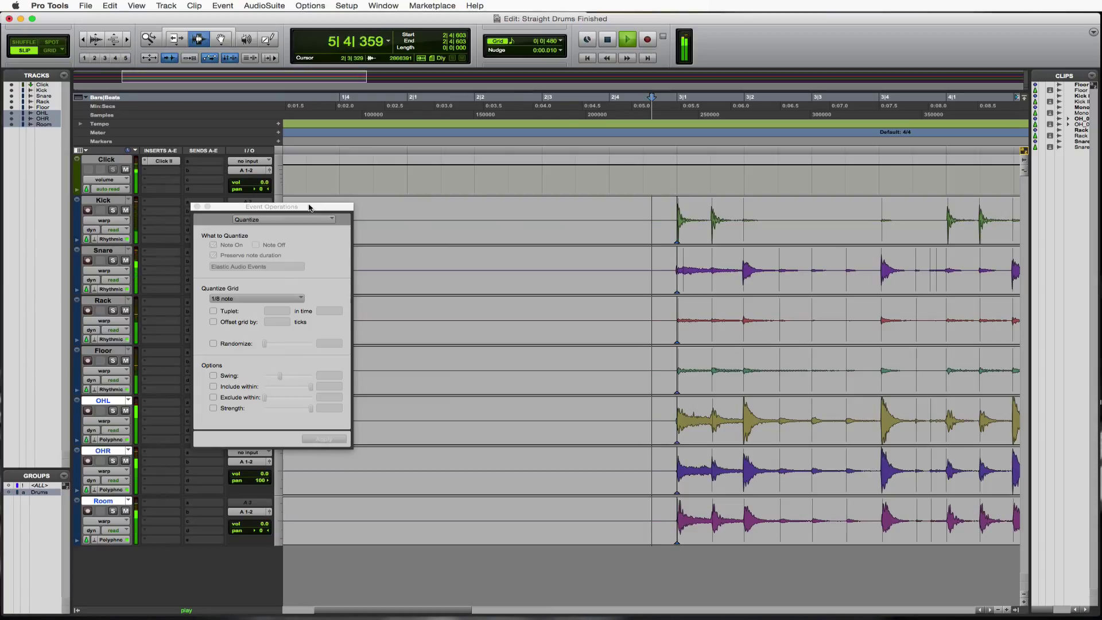
pyautogui.press('space')
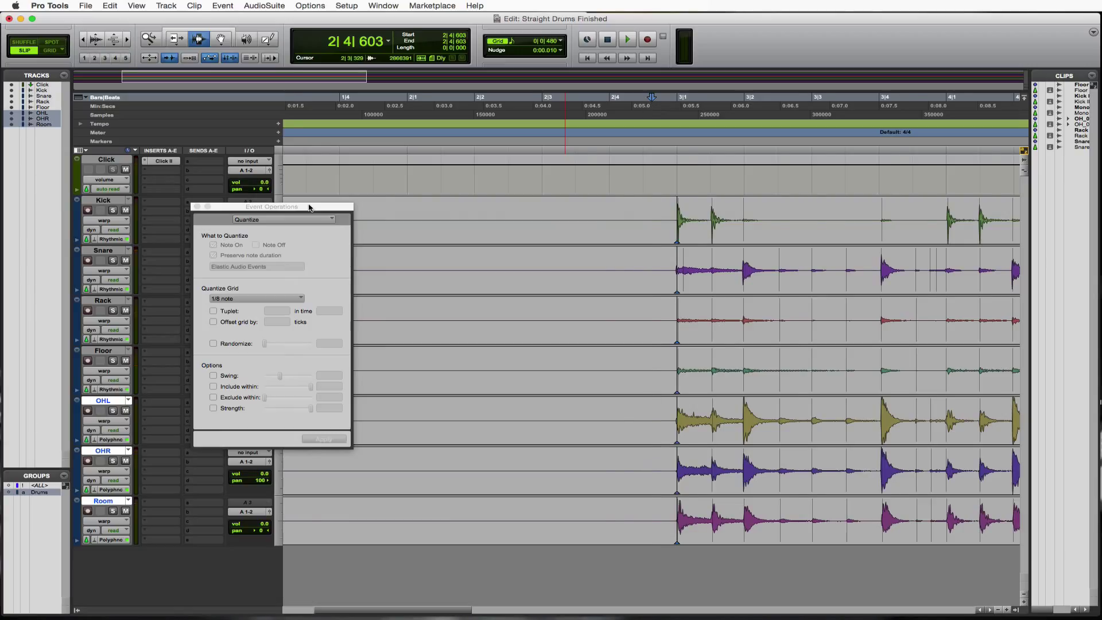
# Select the drum tracks from just after the first hit at bar 3 to about 6|2|388 and quantize them to 1/8 note.
pyautogui.press('super+bracketleft')
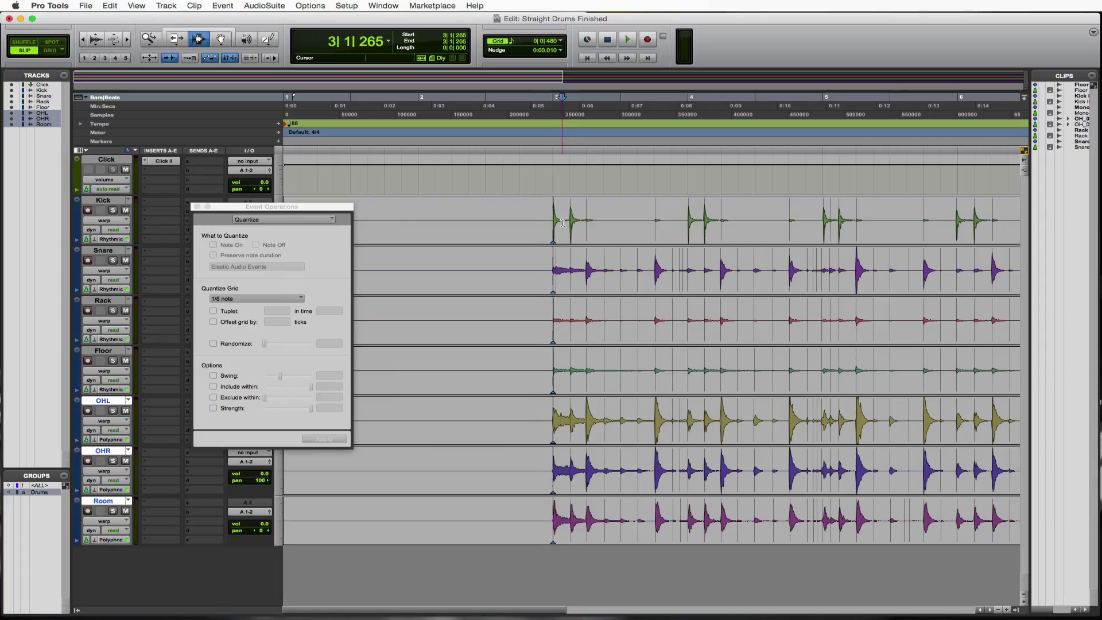
pyautogui.moveTo(562, 222); pyautogui.dragTo(1005, 214)
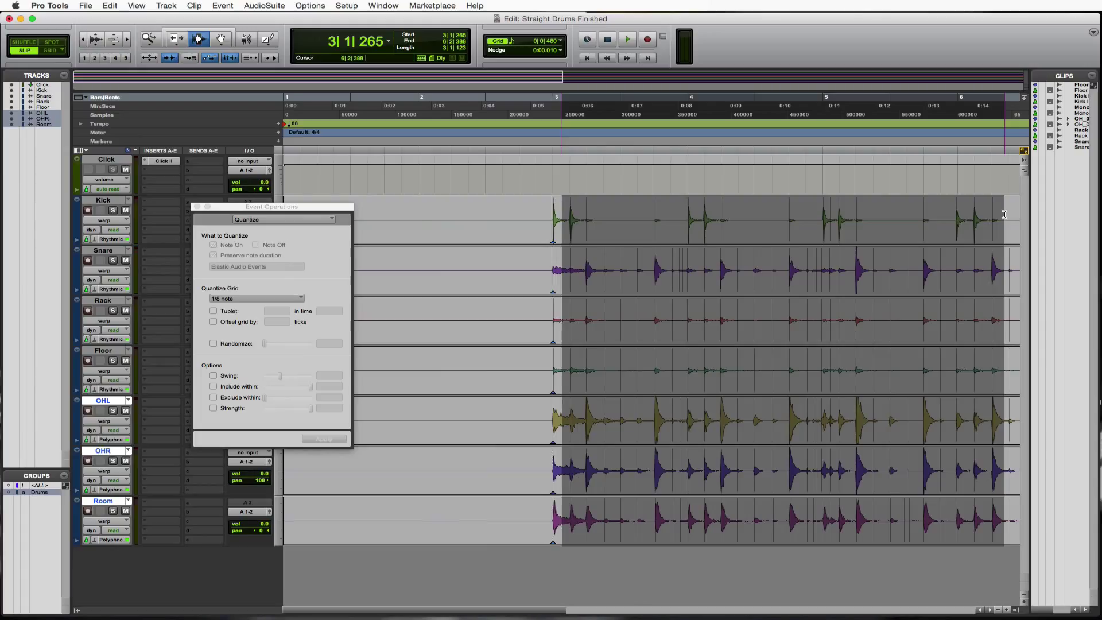
pyautogui.moveTo(1004, 214); pyautogui.dragTo(1004, 214)
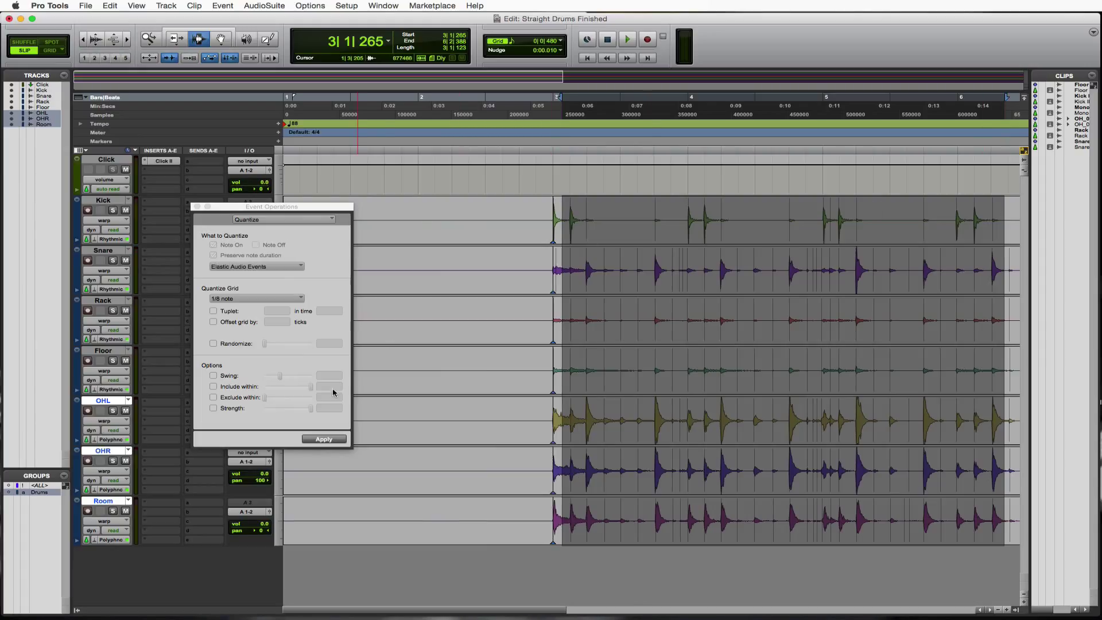
pyautogui.click(324, 439)
# Listen to the quantized drums from just before bar 3 through the start of bar 6.
pyautogui.click(533, 284)
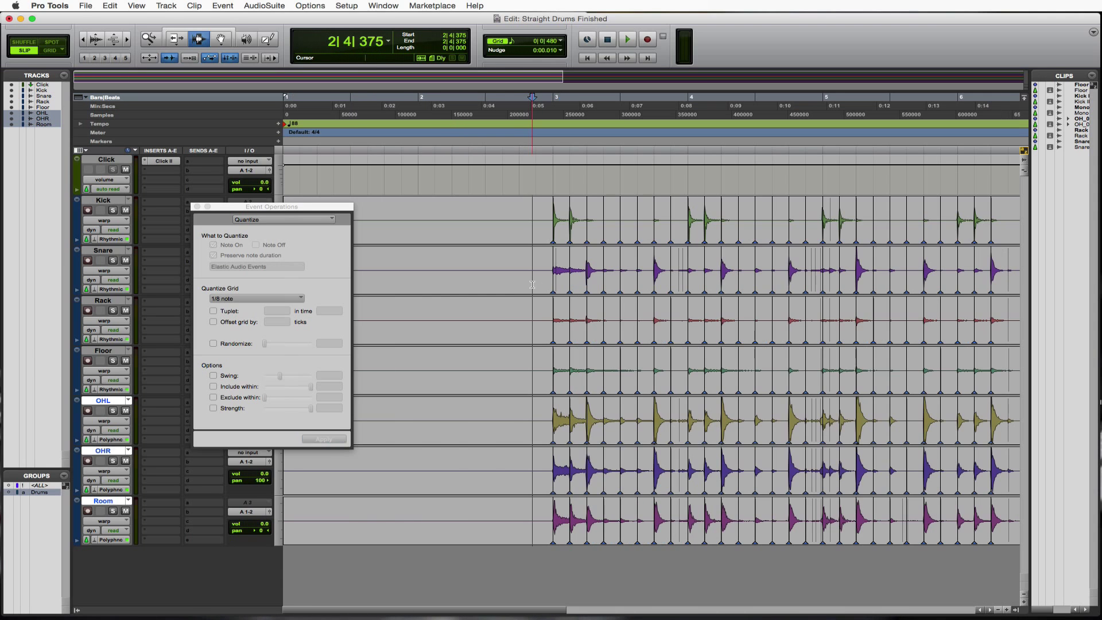
pyautogui.press('space')
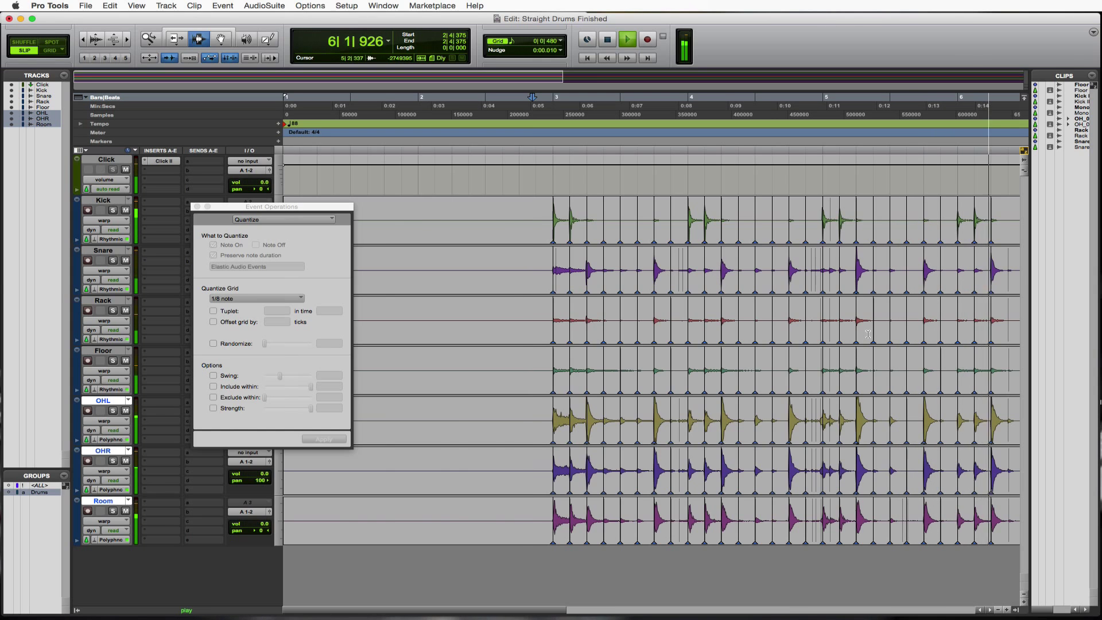
pyautogui.press('space')
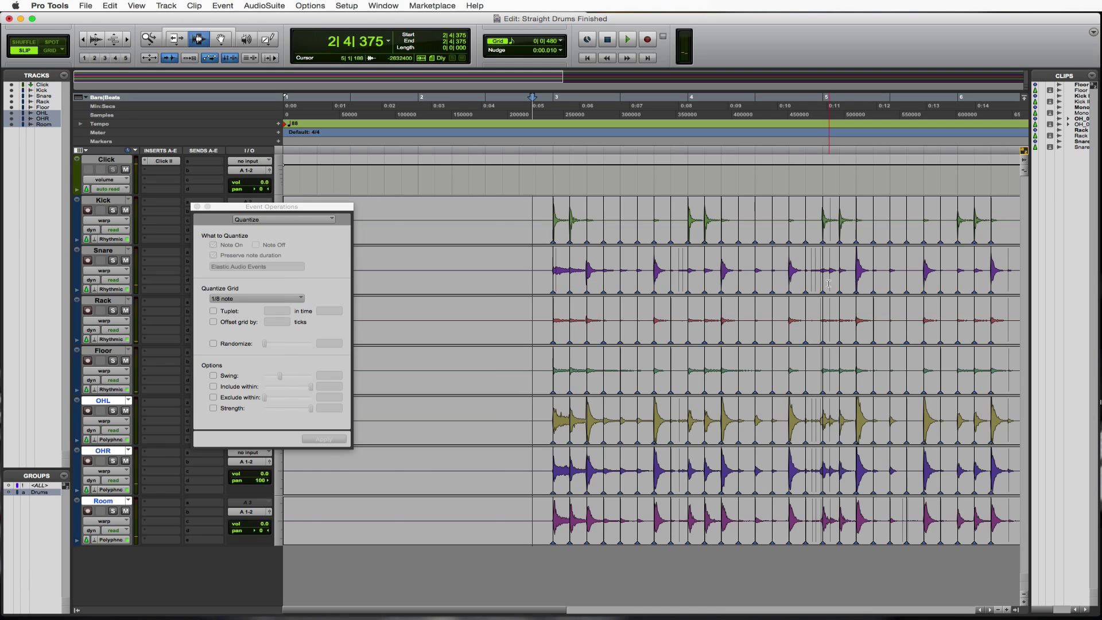
# Focus on the stray in-between hit just after bar 5 and set the edit grid value to 1/16 note.
pyautogui.click(828, 284)
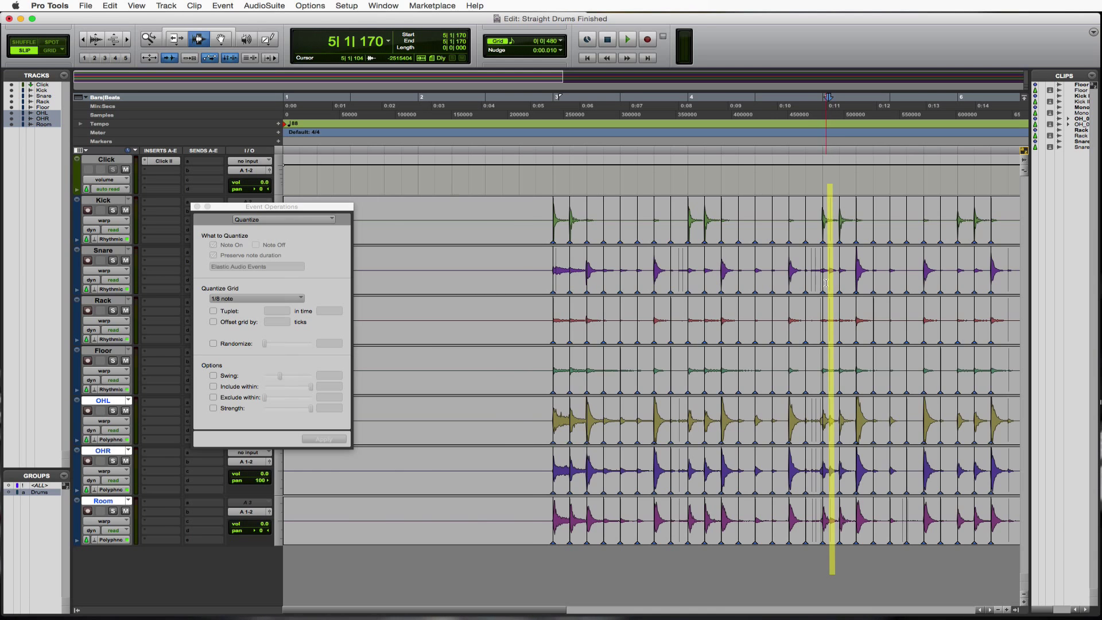
pyautogui.press('super+bracketright')
pyautogui.press('super+bracketright')
pyautogui.press('super+bracketright')
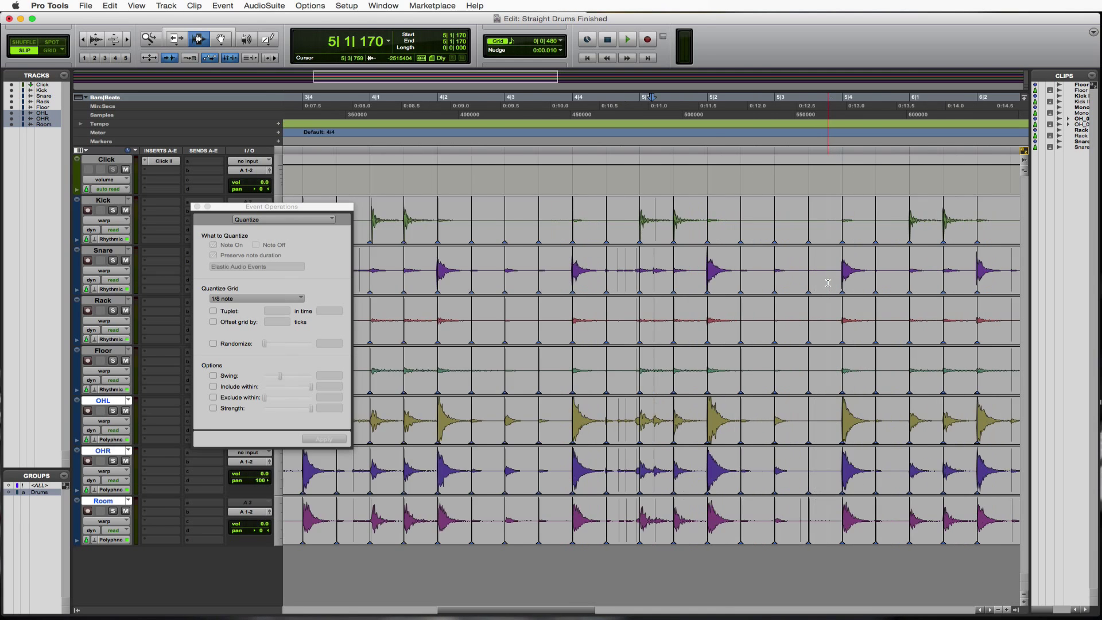
pyautogui.click(560, 41)
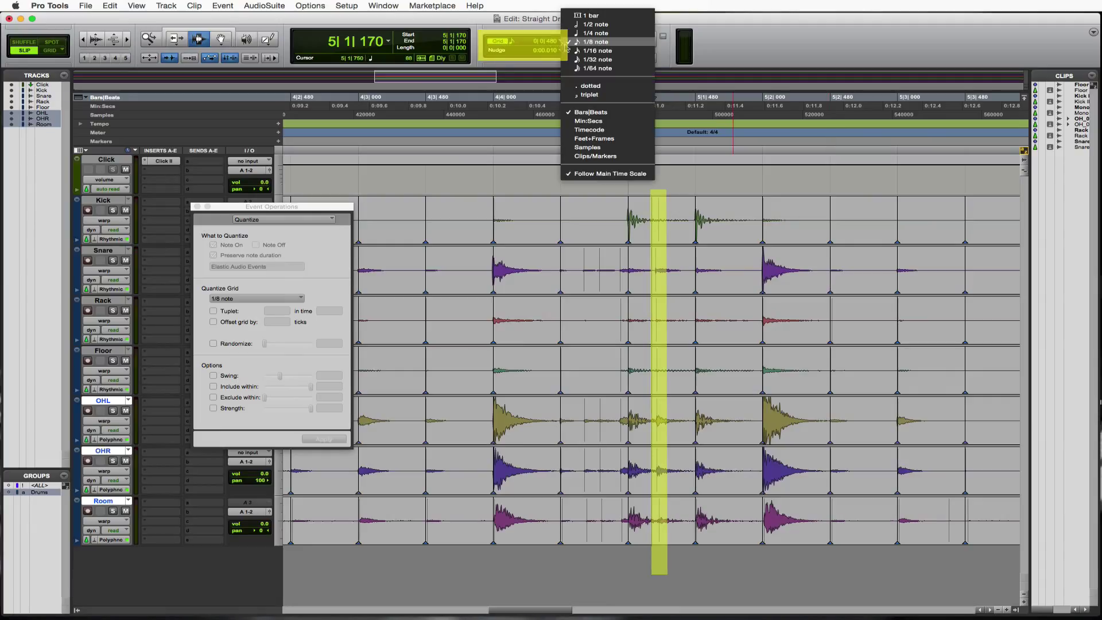
pyautogui.click(574, 51)
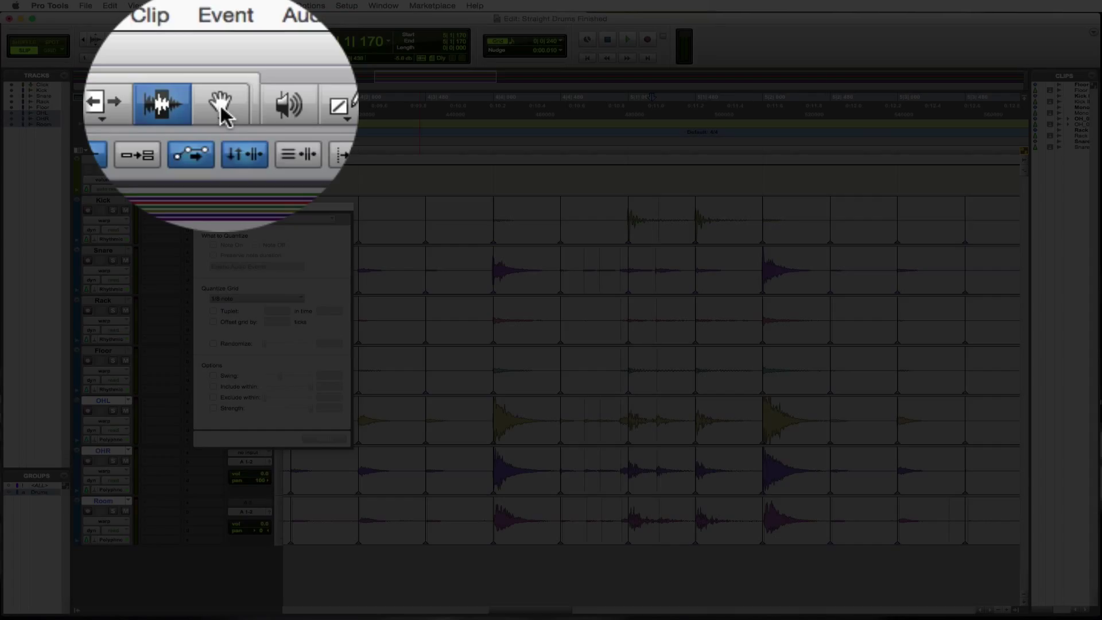
# Using the Grabber tool, add a warp marker on the stray hit just after bar 5 and shift it slightly later.
pyautogui.click(221, 38)
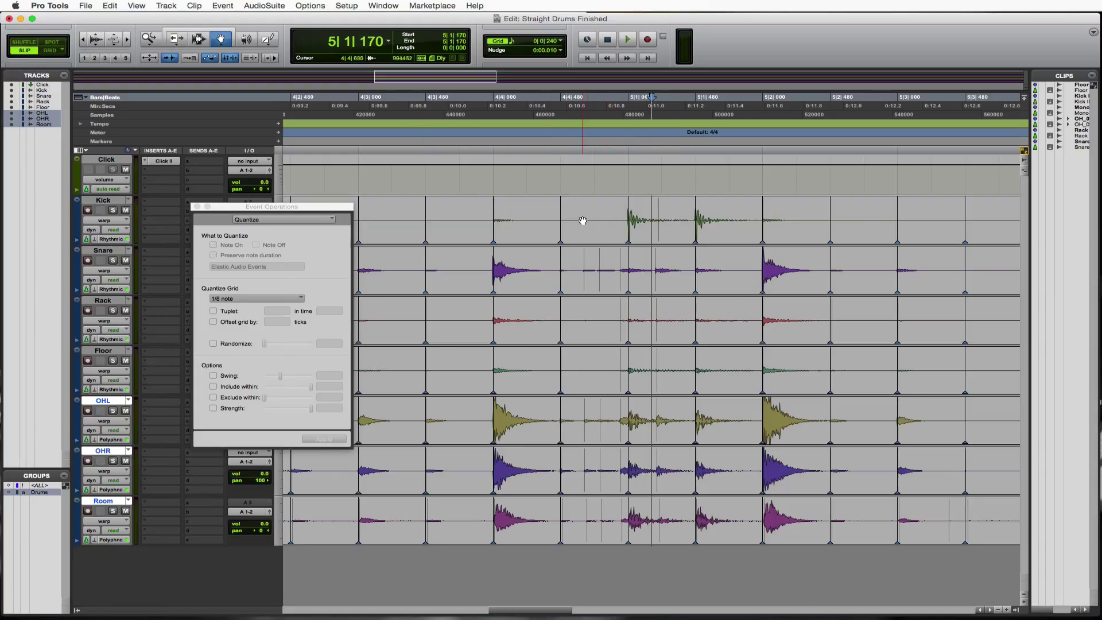
pyautogui.click(656, 258)
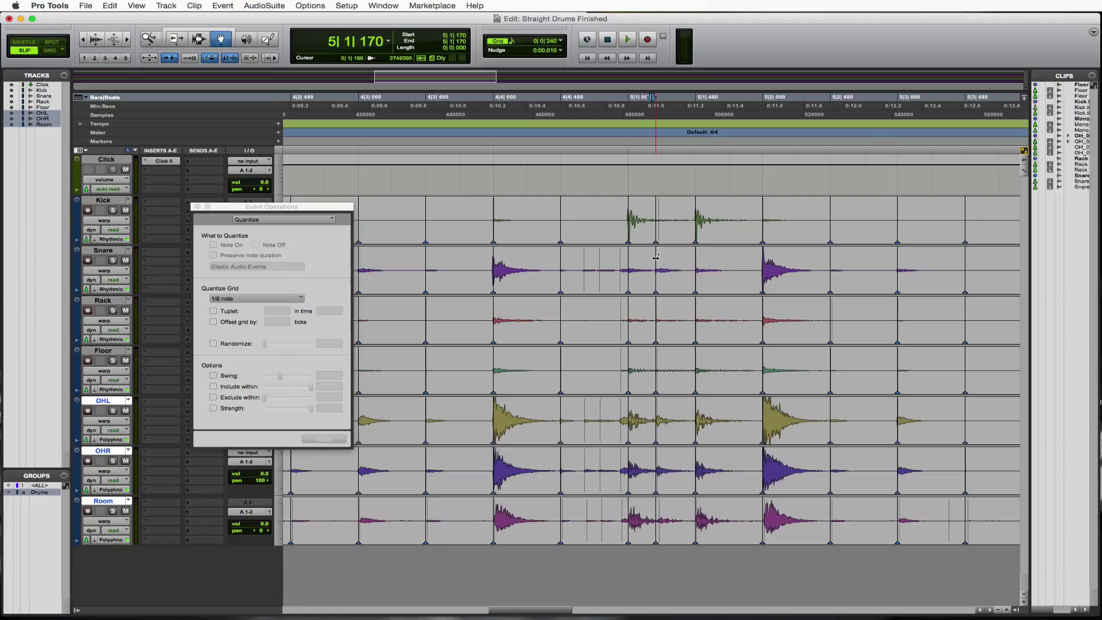
pyautogui.moveTo(655, 258); pyautogui.dragTo(656, 258)
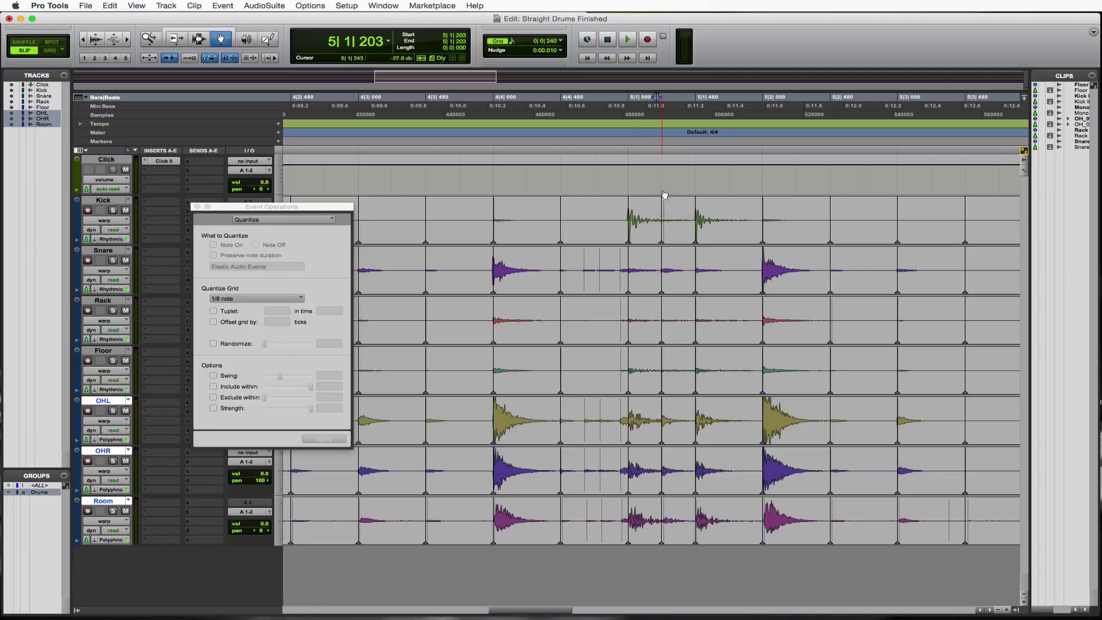
# Switch to Grid mode and snap the warp marker just after bar 5 to the nearest 1/16-note grid line.
pyautogui.click(51, 50)
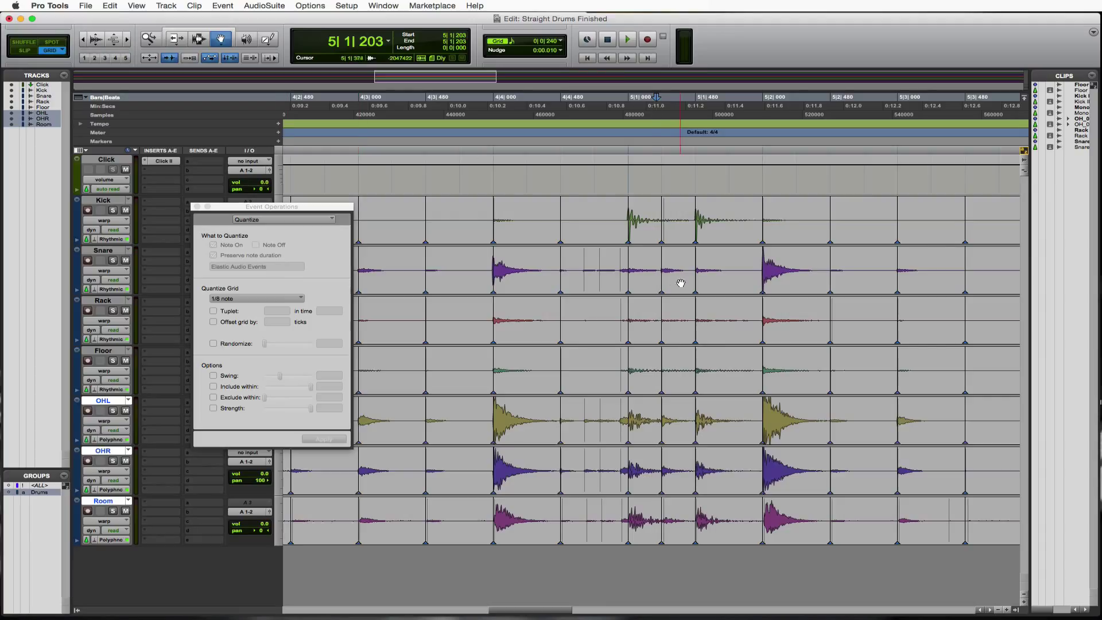
pyautogui.moveTo(658, 274); pyautogui.dragTo(664, 270)
# Return to the Selector tool and play the drums from 6|1|240 into bar 9 to check the section not yet quantized.
pyautogui.press('r')
pyautogui.press('r')
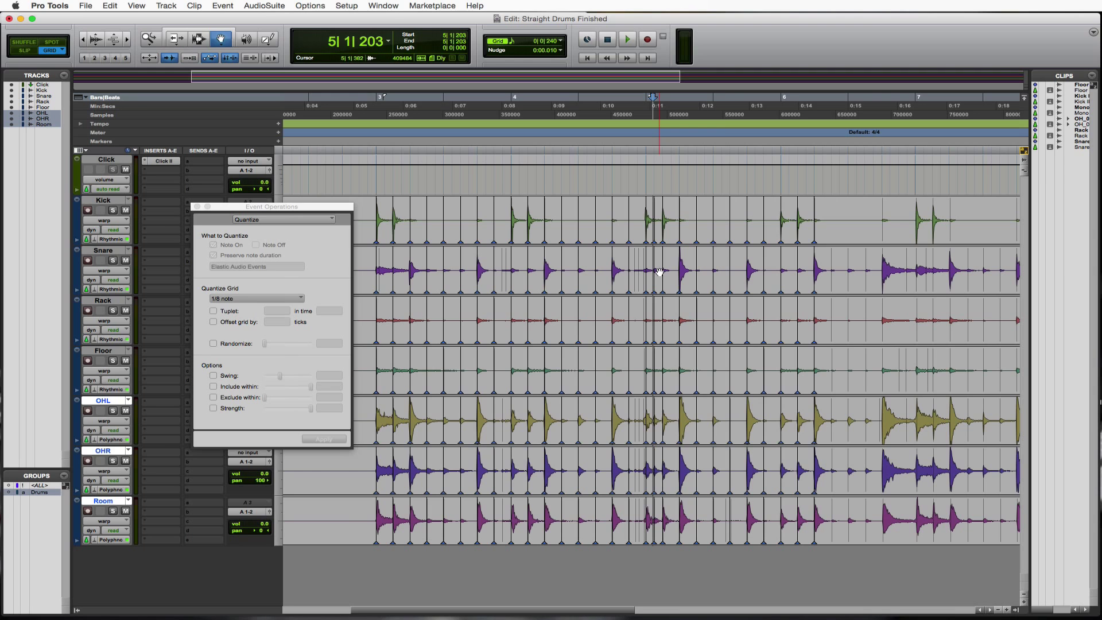
pyautogui.press('F7')
pyautogui.click(790, 270)
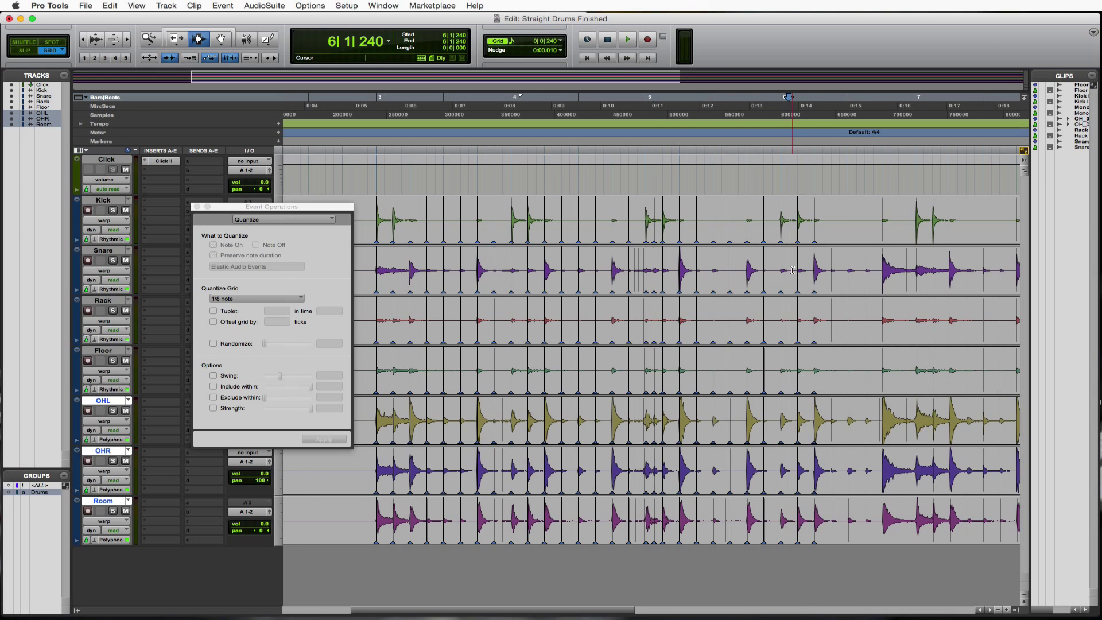
pyautogui.hscroll(10, 792, 270)
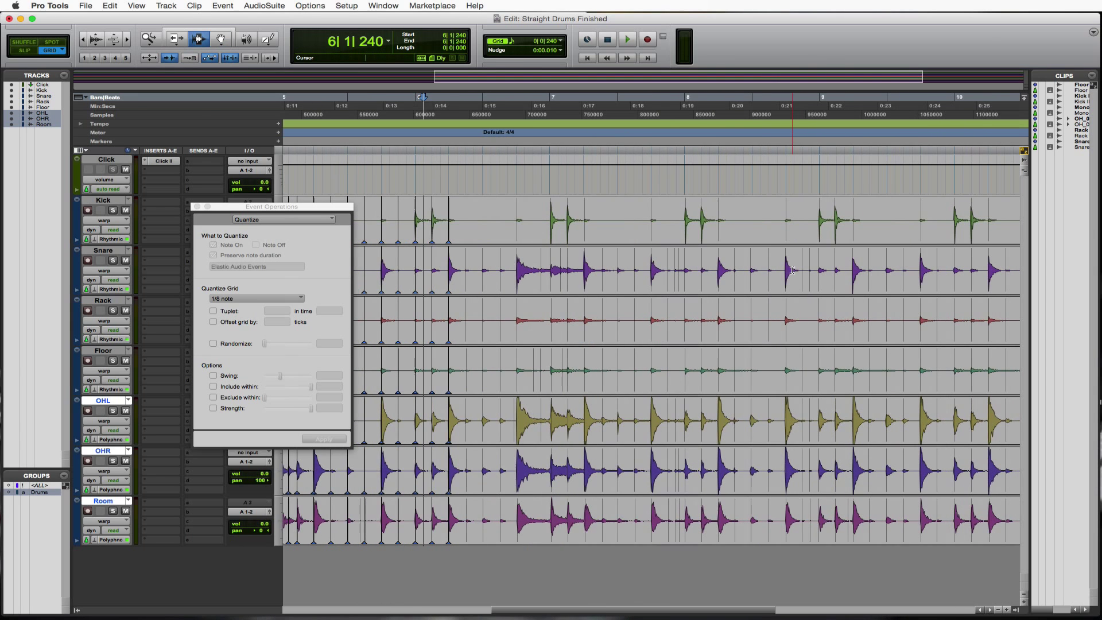
pyautogui.press('super+bracketleft')
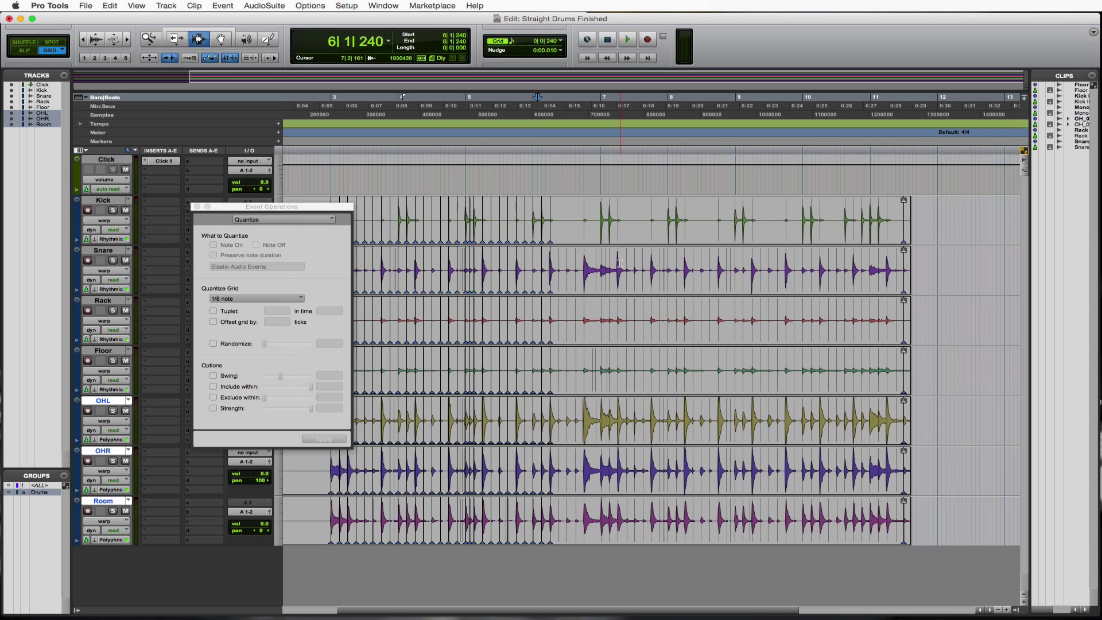
pyautogui.press('space')
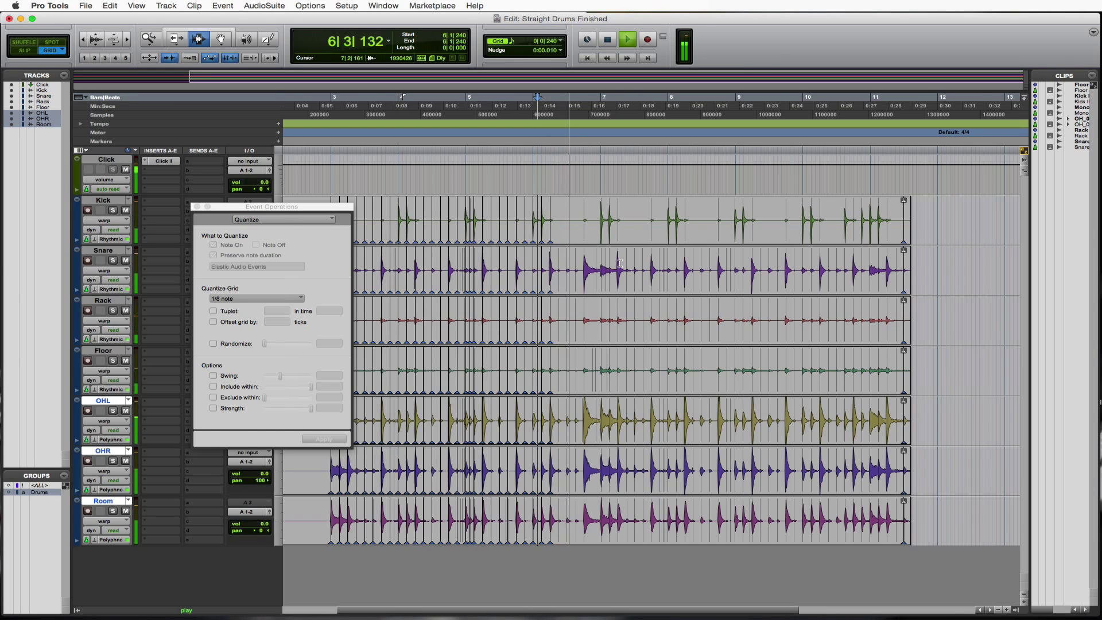
pyautogui.press('super+bracketright')
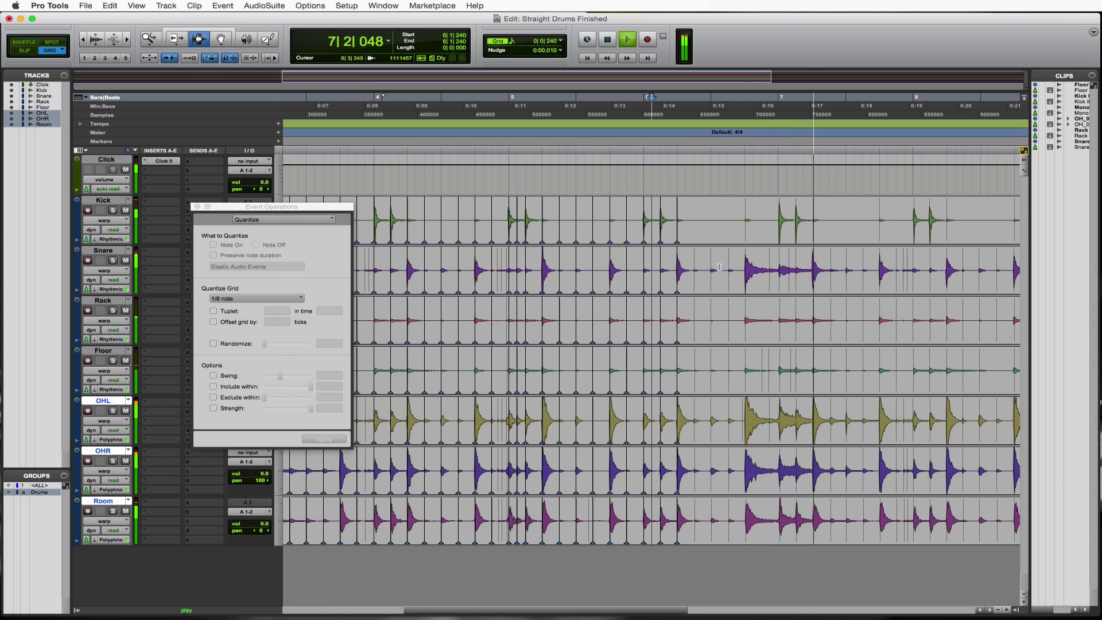
pyautogui.hscroll(5, 719, 267)
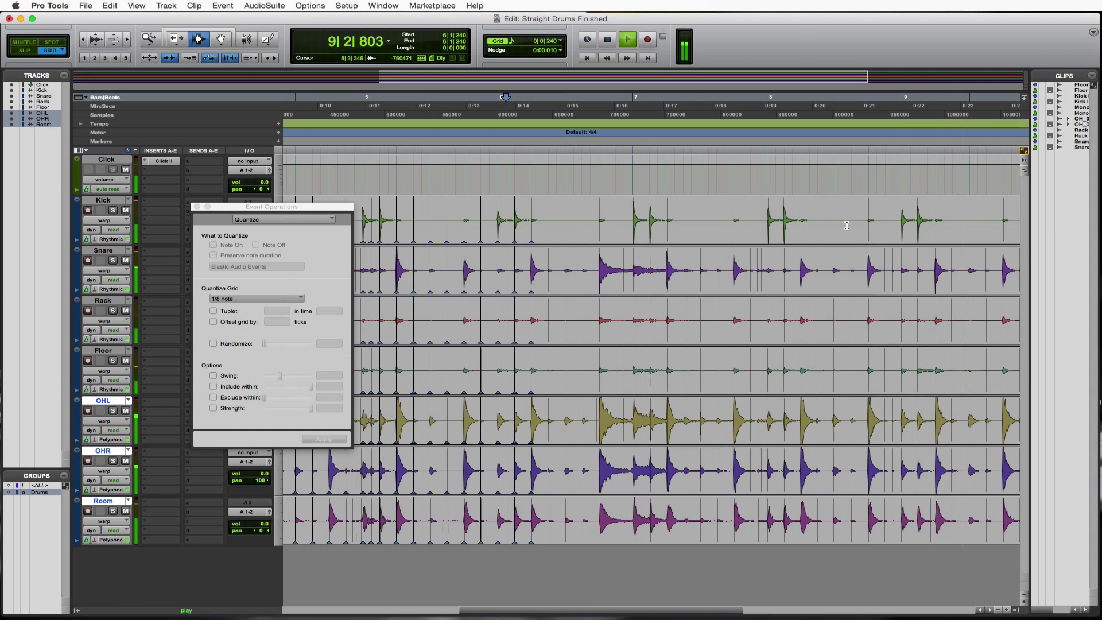
pyautogui.press('space')
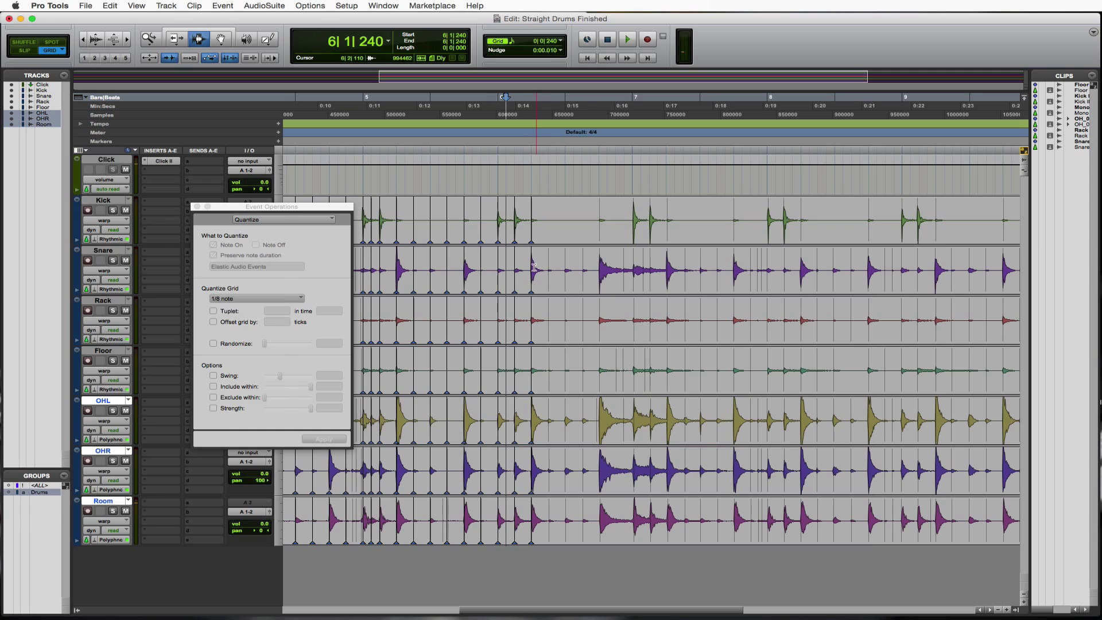
# Select the grouped drums from 6|2|000 to 9|4|240 and quantize their Elastic Audio events to 1/8 notes.
pyautogui.moveTo(533, 267)
pyautogui.mouseDown()
pyautogui.moveTo(819, 269)
pyautogui.moveTo(809, 271)
pyautogui.moveTo(911, 258)
pyautogui.moveTo(1012, 228)
pyautogui.mouseUp()
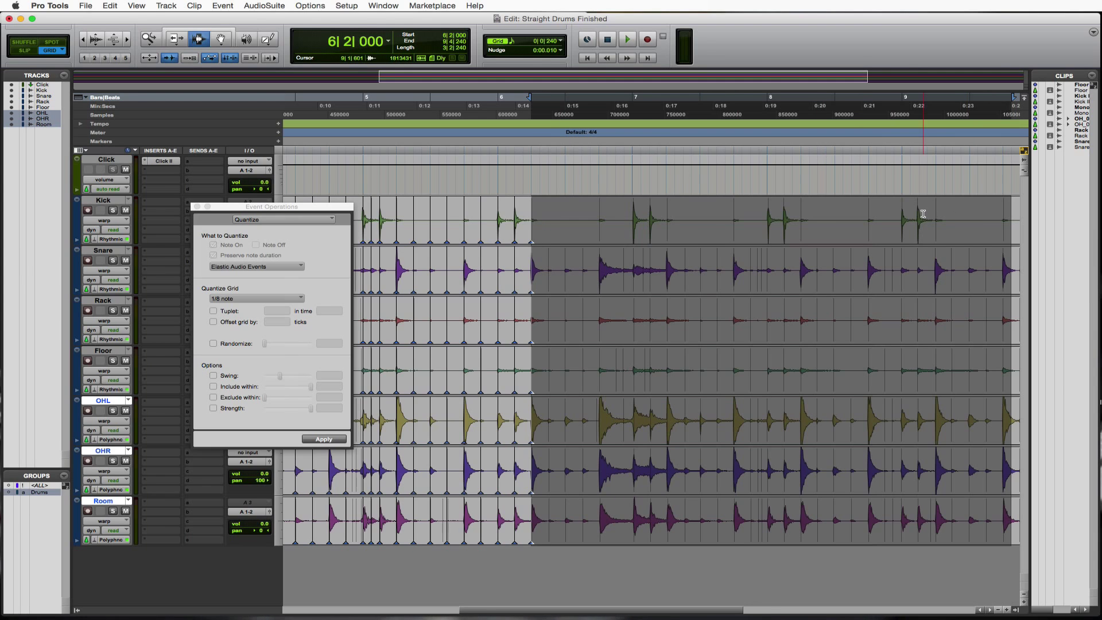
pyautogui.hscroll(3, 923, 214)
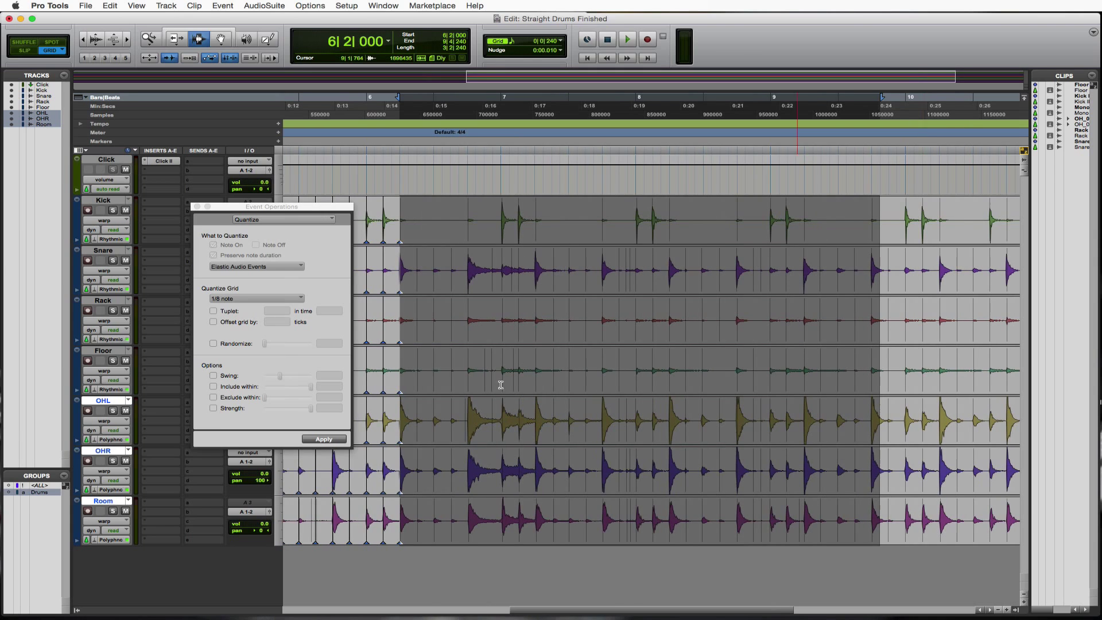
pyautogui.click(324, 439)
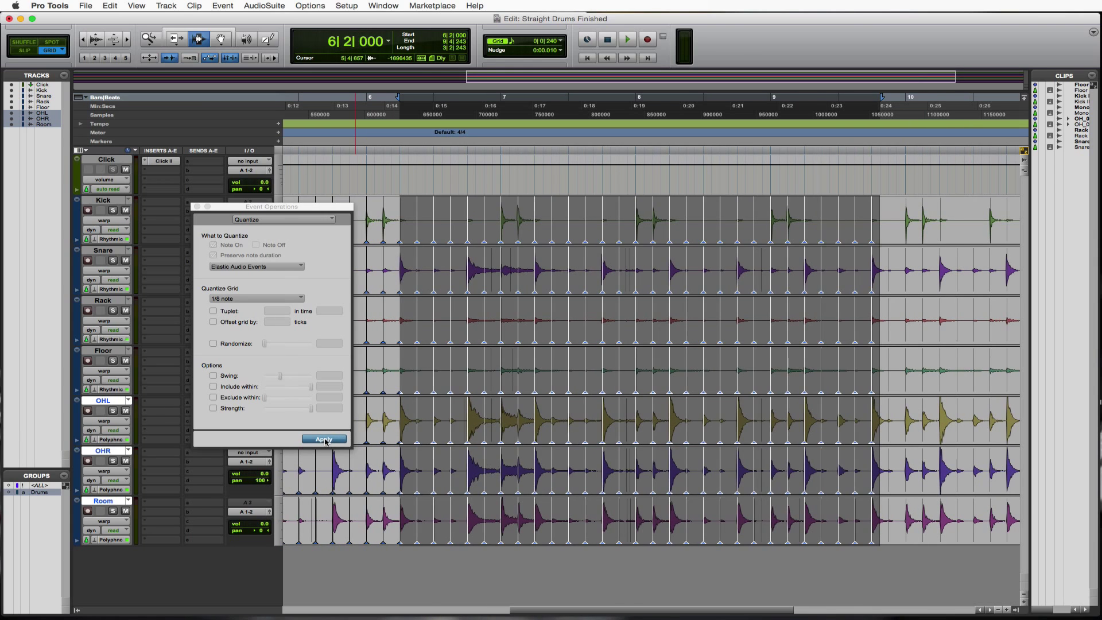
# Play the newly quantized drums from 6|1|480 into beat 9|4 to check their timing.
pyautogui.click(381, 194)
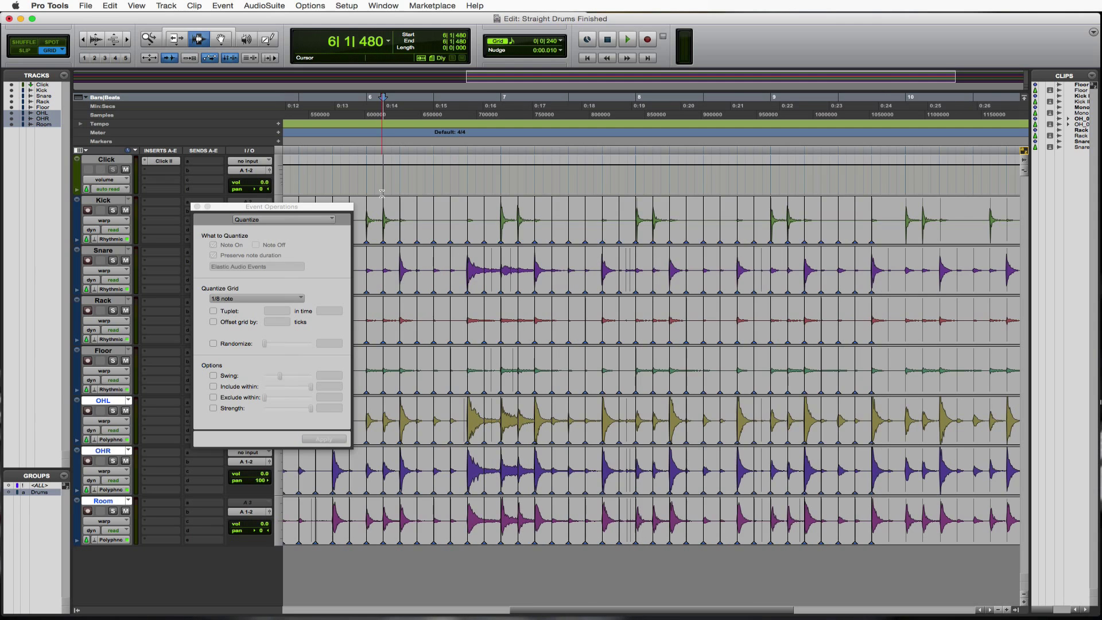
pyautogui.press('space')
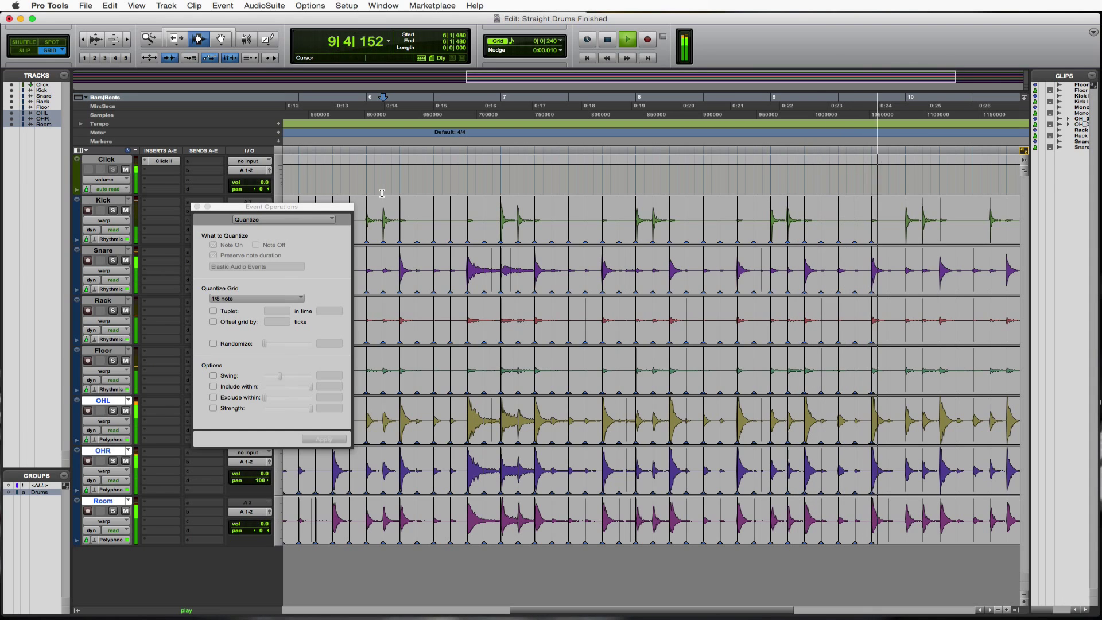
pyautogui.press('space')
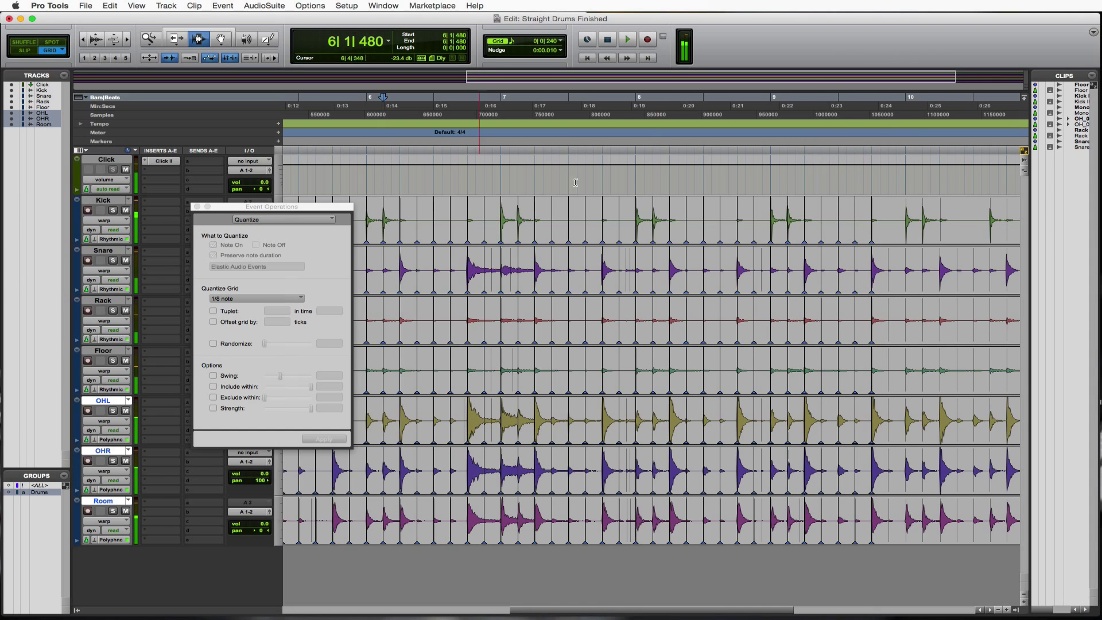
# Play the drums from 9|4|000 to the start of bar 11 to check the remaining unquantized section.
pyautogui.click(884, 235)
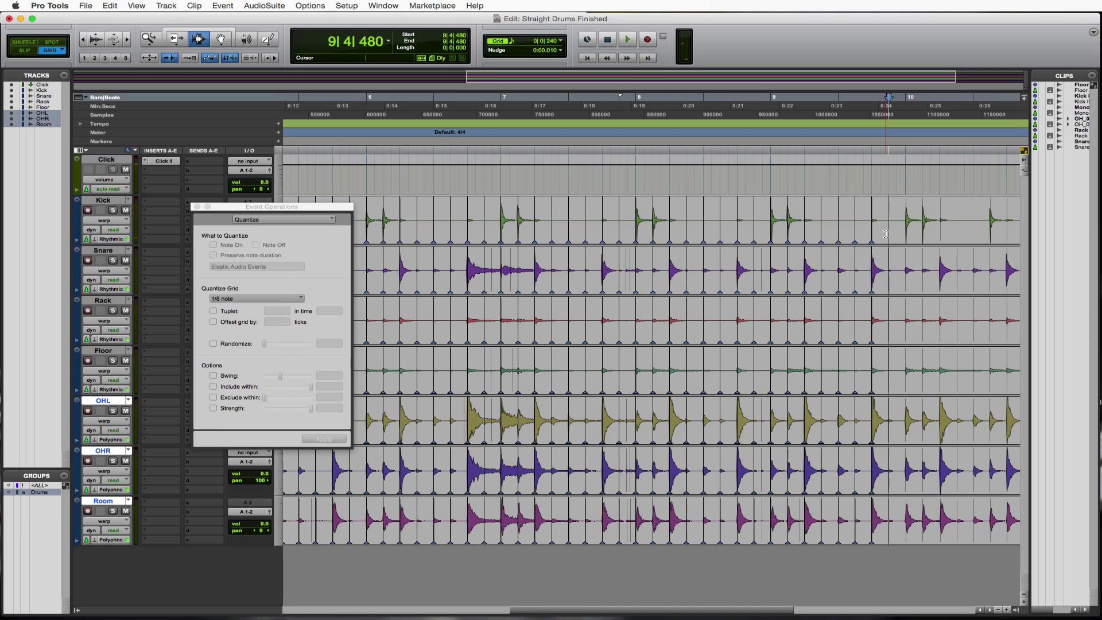
pyautogui.hscroll(10, 885, 234)
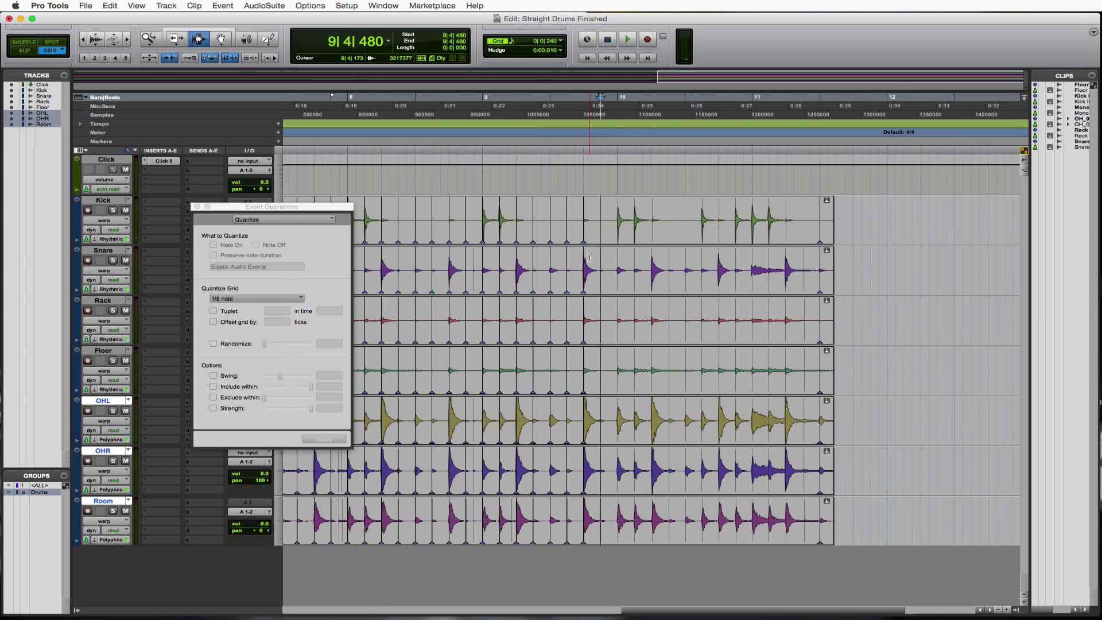
pyautogui.click(585, 255)
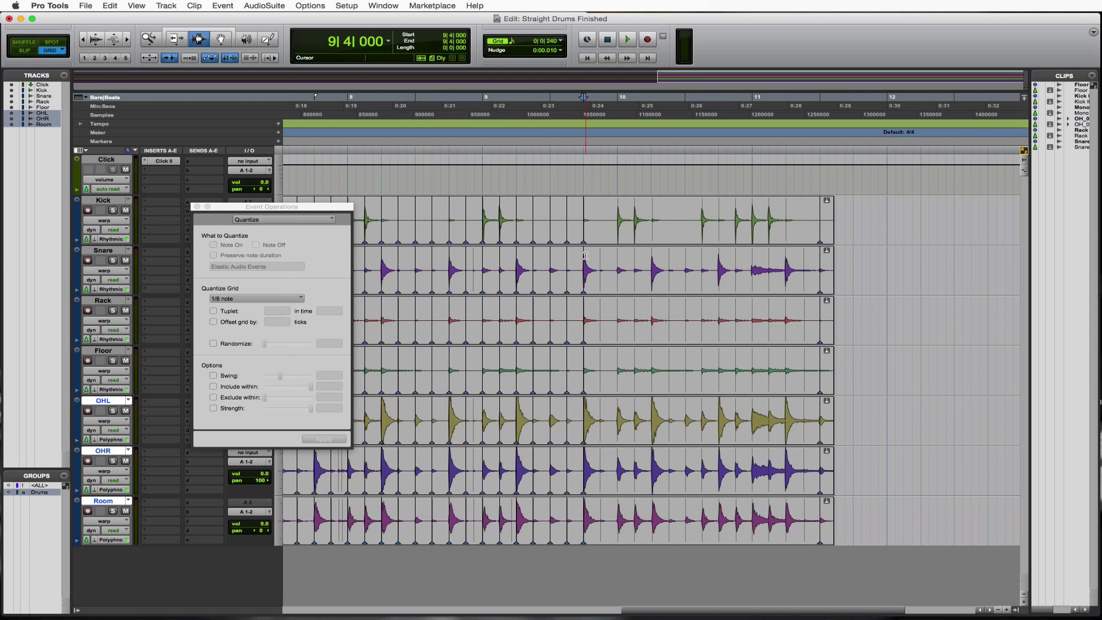
pyautogui.press('space')
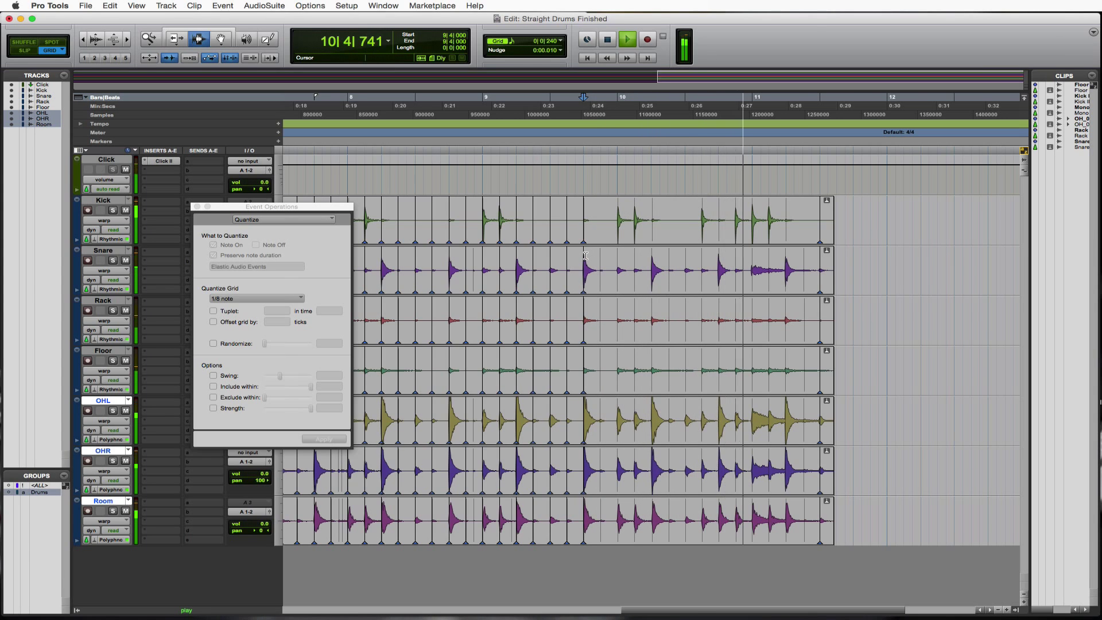
pyautogui.press('space')
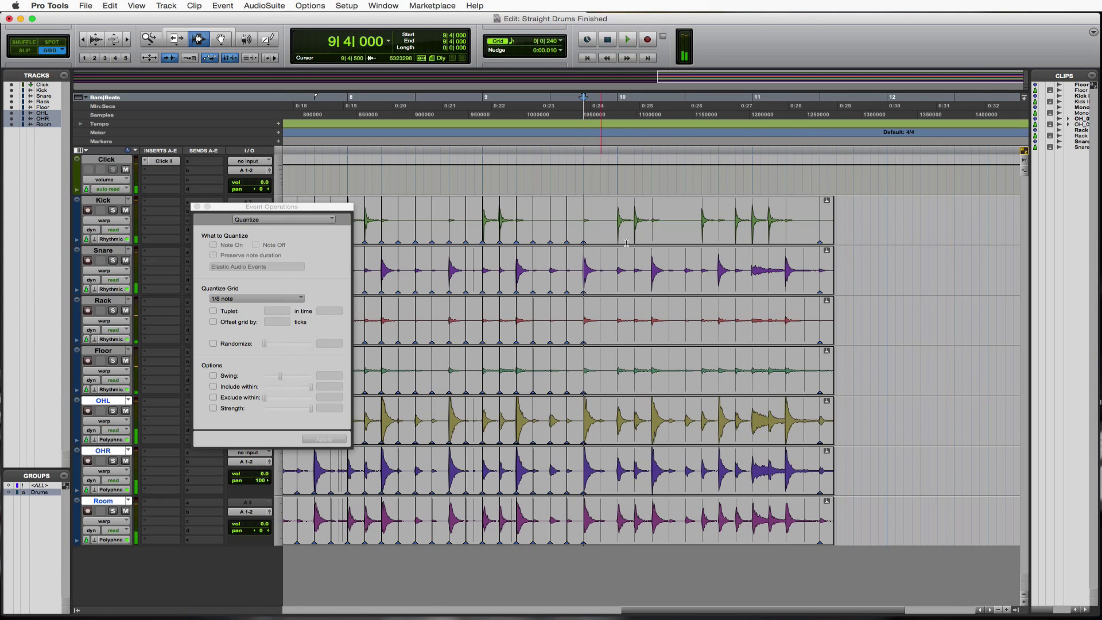
# Examine how far the snare hit at 10|2|000 sits from the grid line before quantizing.
pyautogui.click(651, 211)
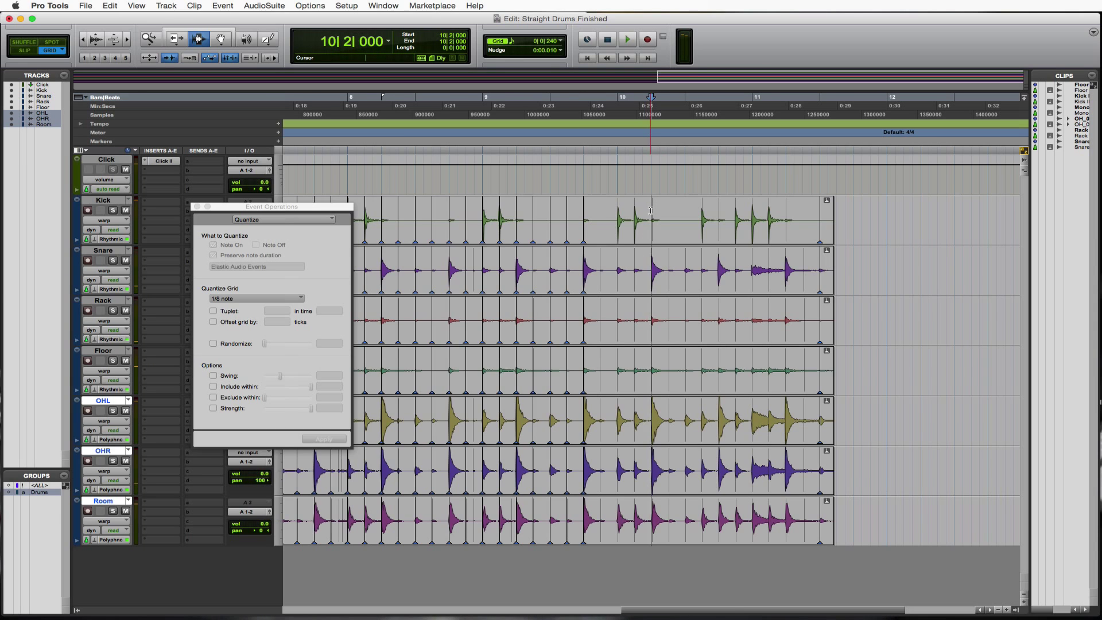
pyautogui.press('super+bracketright')
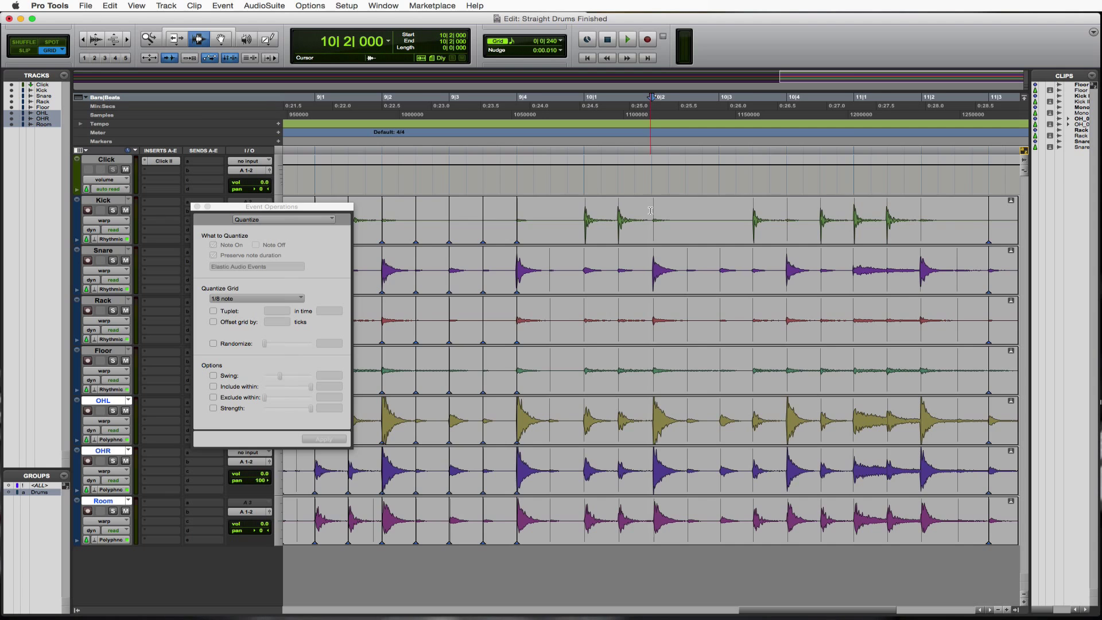
pyautogui.press('super+bracketright')
pyautogui.press('super+bracketright')
pyautogui.press('super+bracketright')
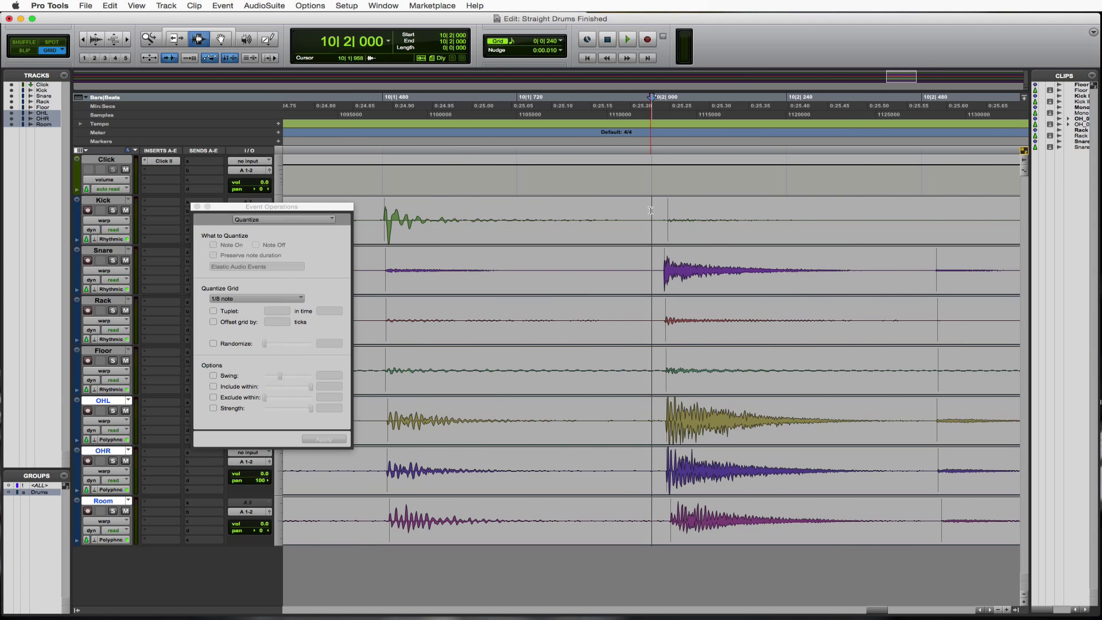
pyautogui.press('super+bracketleft')
pyautogui.press('super+bracketleft')
pyautogui.press('super+bracketleft')
pyautogui.press('super+bracketleft')
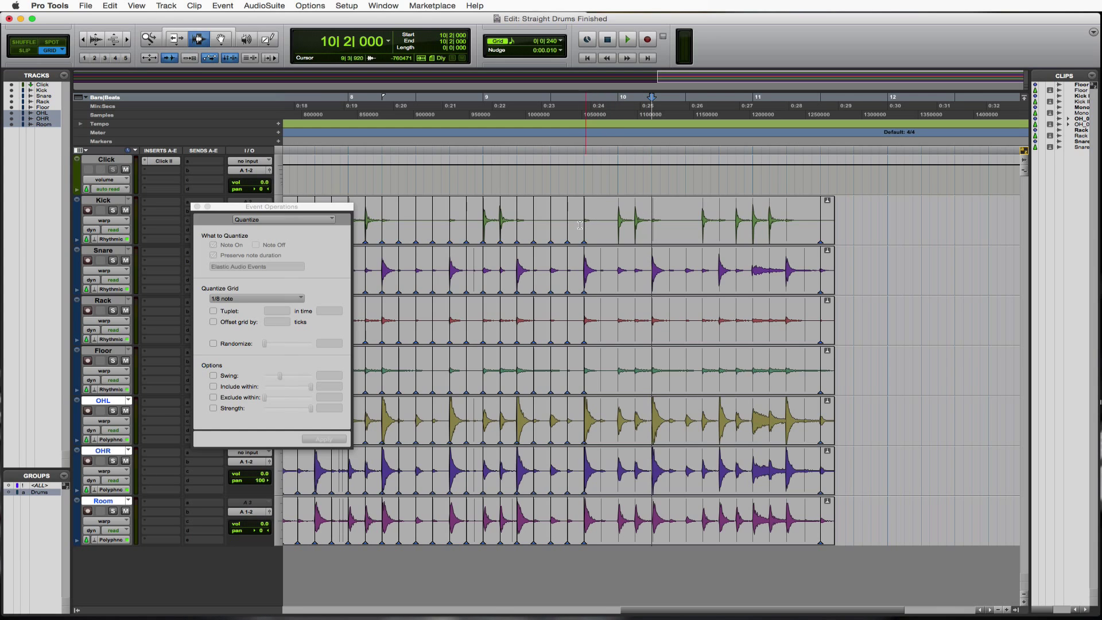
# Quantize the drums from 9|4|000 to 11|2|240 to 1/8 notes, and check the result by playing from 9|3|480.
pyautogui.moveTo(584, 223); pyautogui.dragTo(795, 219)
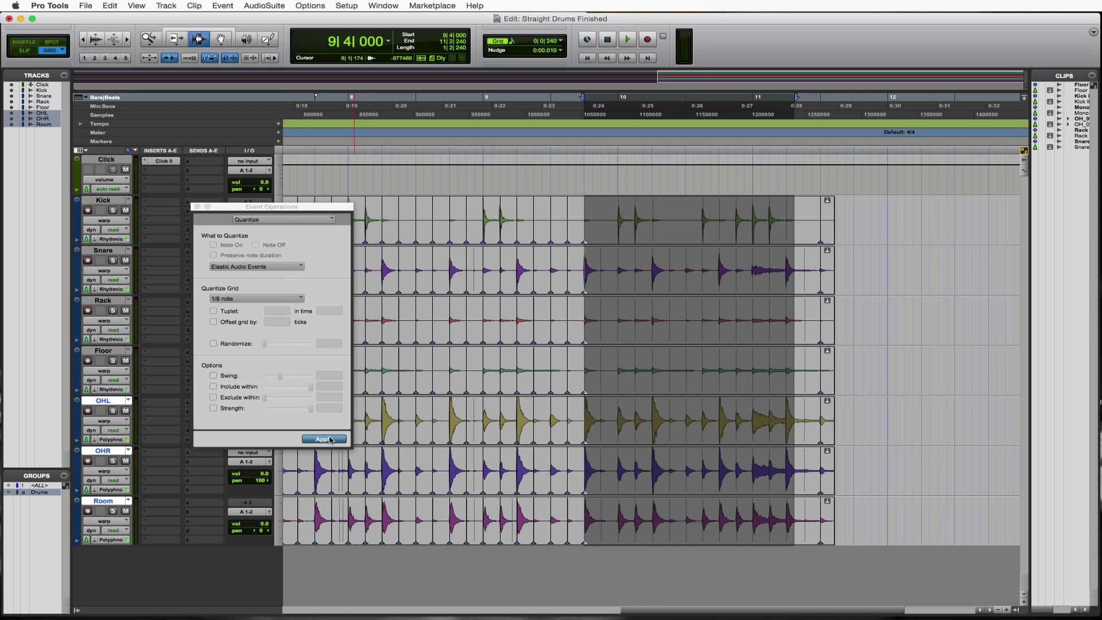
pyautogui.click(330, 439)
pyautogui.click(563, 283)
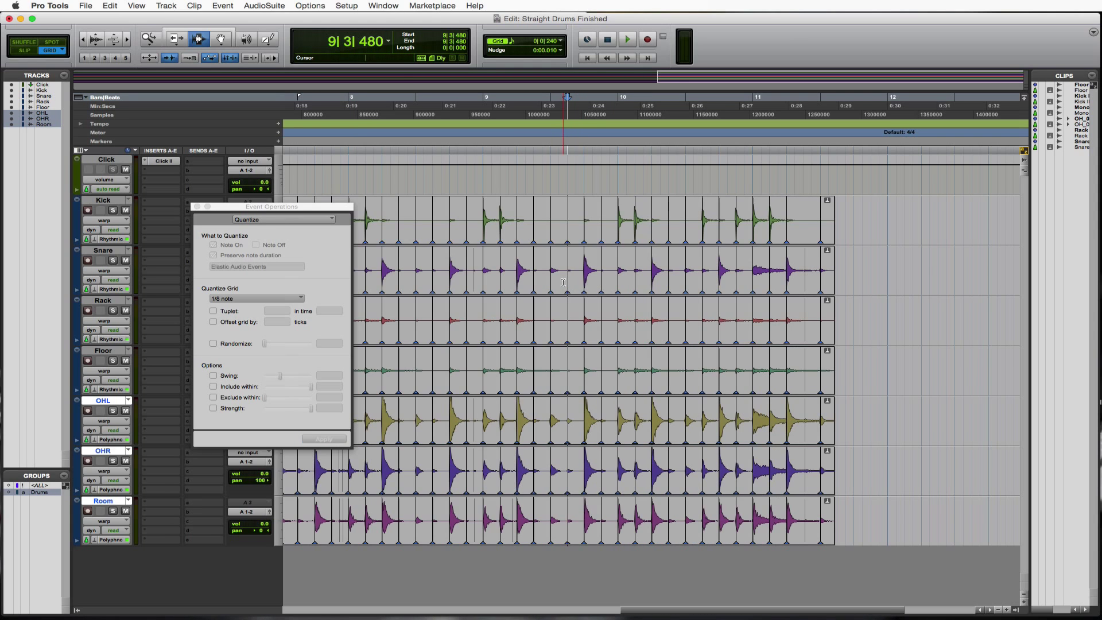
pyautogui.press('space')
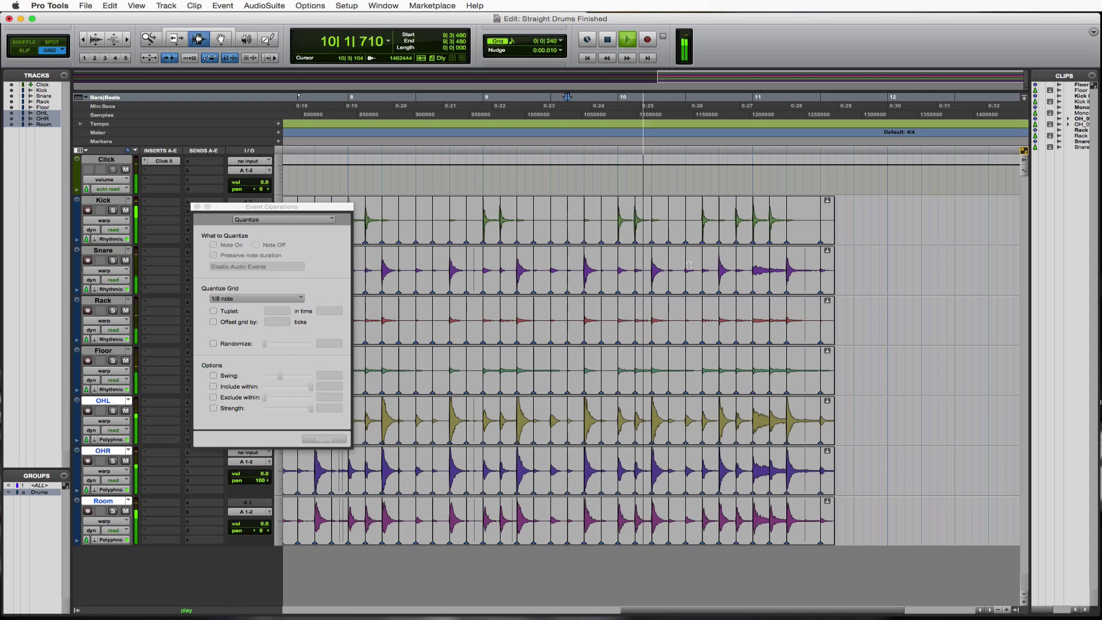
pyautogui.press('space')
# Examine the quantized snare hit at 10|2|000 up close against its grid line.
pyautogui.click(652, 266)
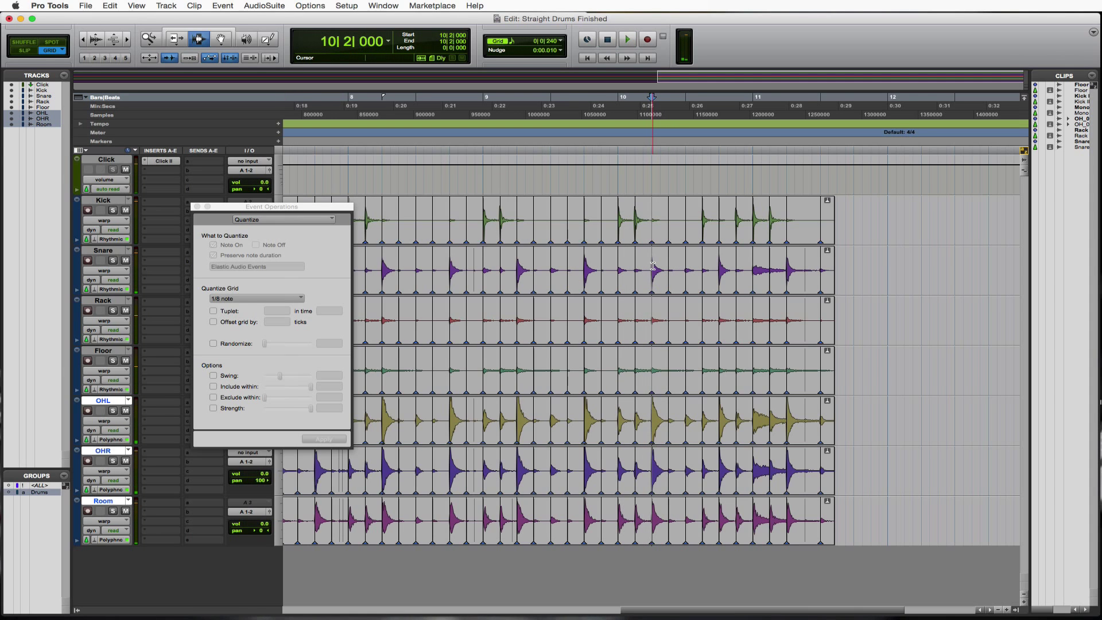
pyautogui.press('super+bracketright')
pyautogui.press('super+bracketright')
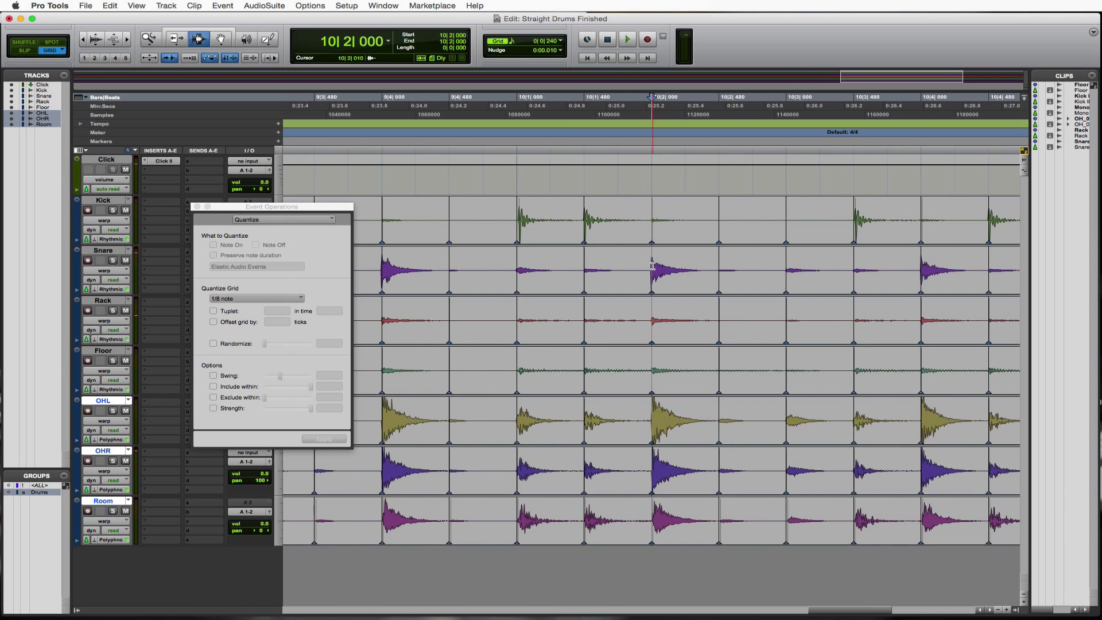
pyautogui.press('super+bracketright')
pyautogui.press('super+bracketright')
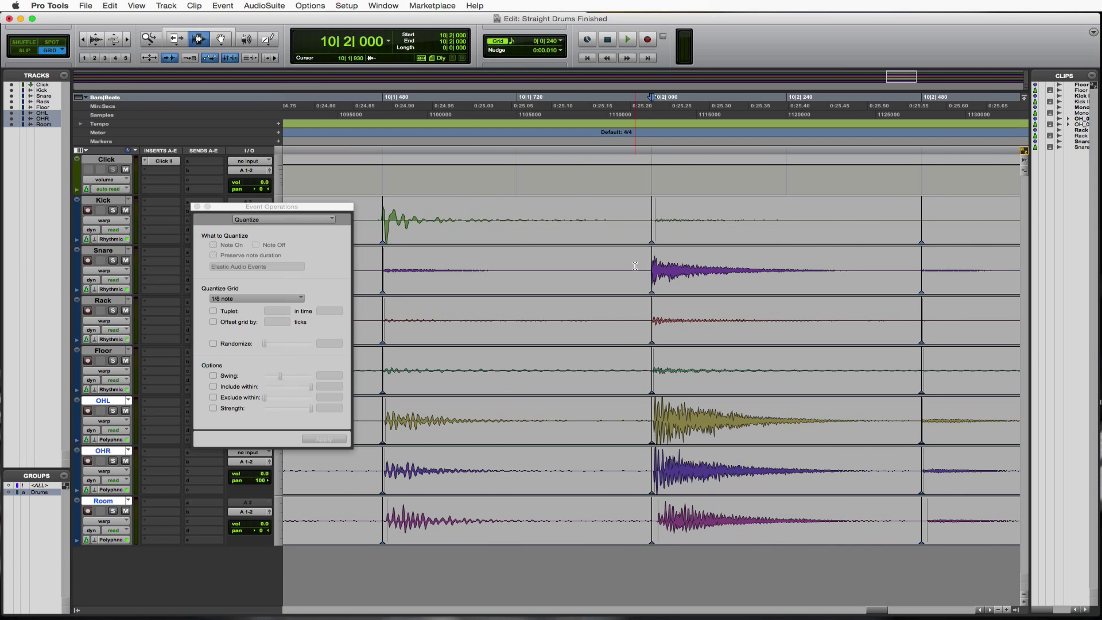
# Play the drums from 10|2|000 through the end of the clips to check the last quantized section.
pyautogui.press('super+bracketleft')
pyautogui.press('super+bracketleft')
pyautogui.press('super+bracketleft')
pyautogui.press('super+bracketleft')
pyautogui.press('super+bracketleft')
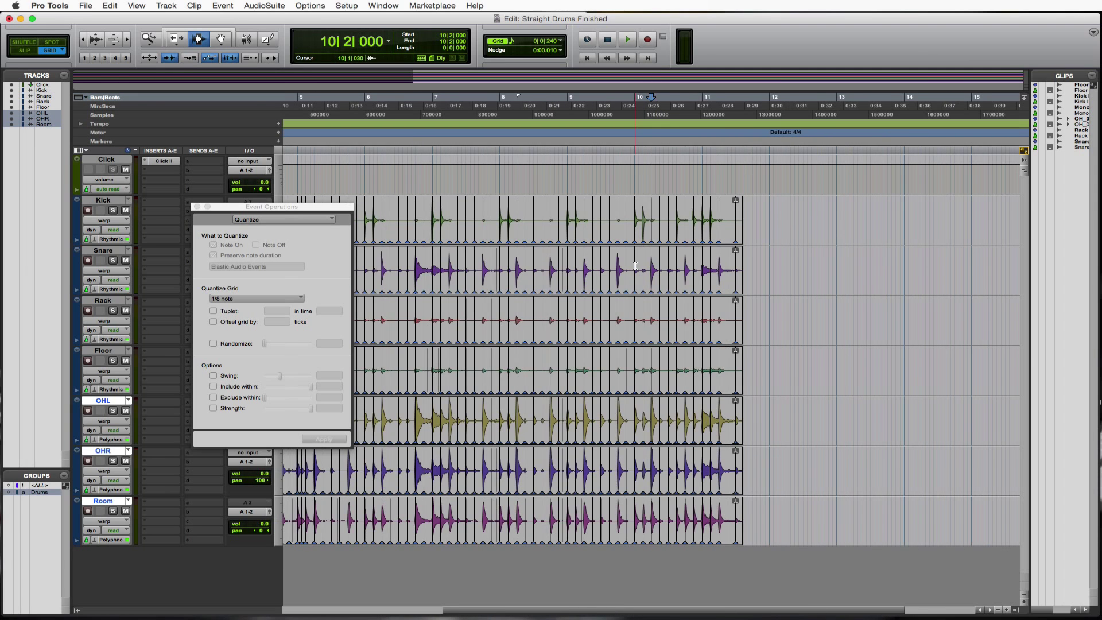
pyautogui.press('space')
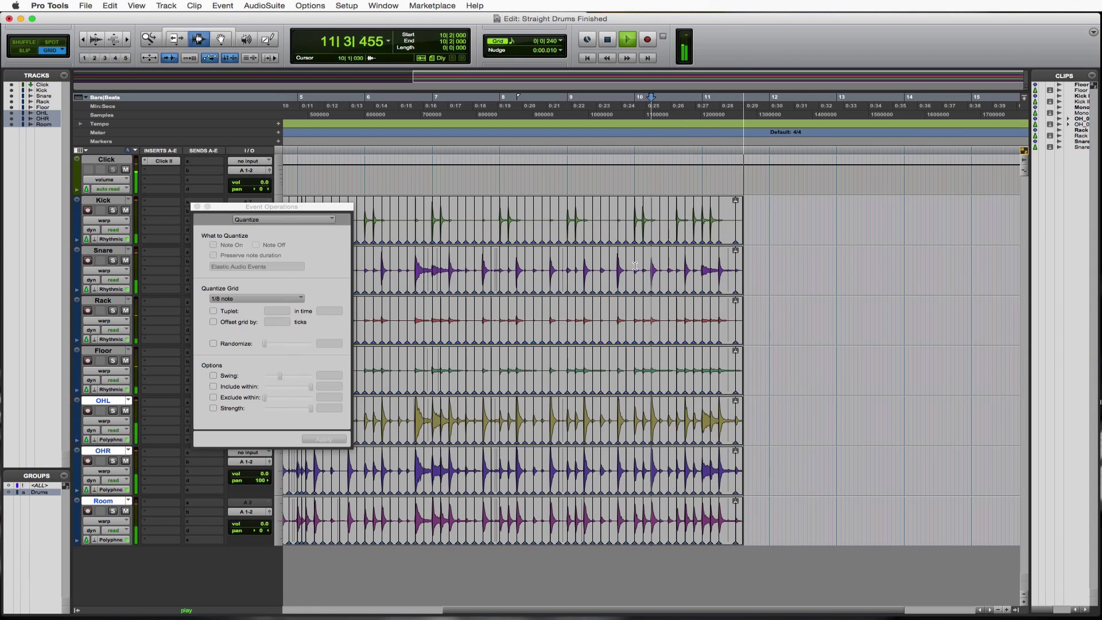
pyautogui.press('space')
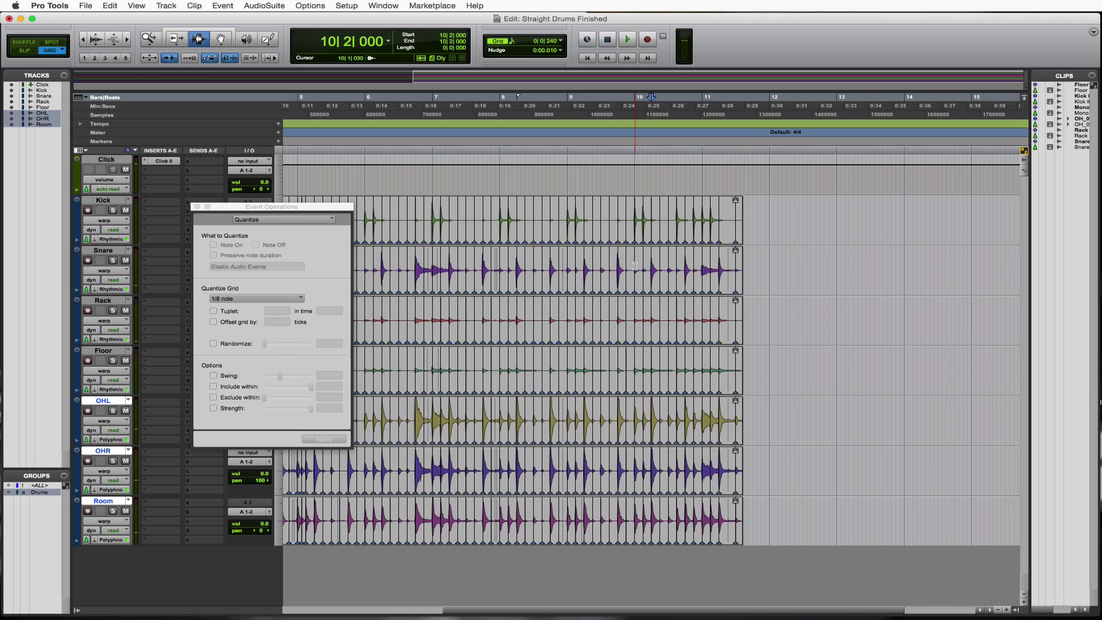
# Using the Grabber tool, move the bar 3 warp marker to the first kick's transient and align it with 3|1|000.
pyautogui.press('super+bracketleft')
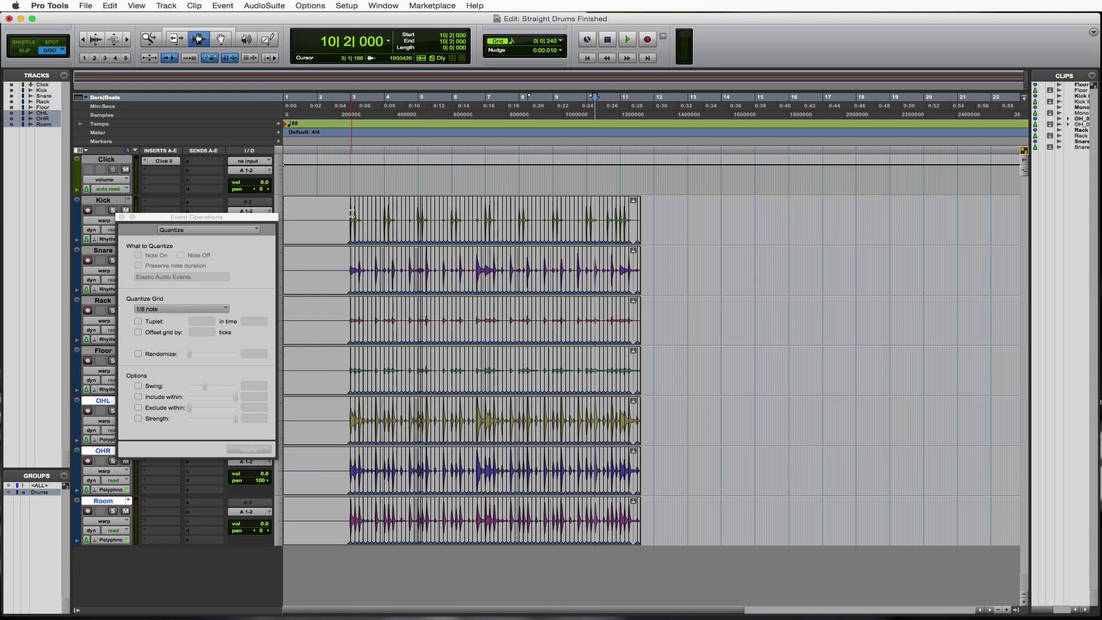
pyautogui.click(353, 213)
pyautogui.press('super+bracketright')
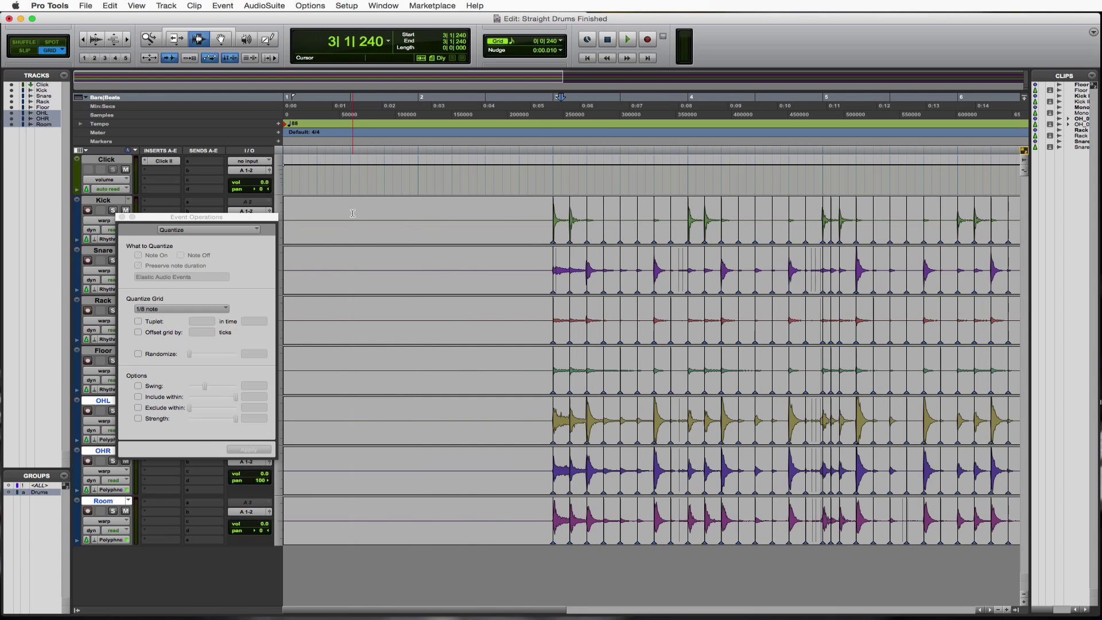
pyautogui.click(551, 222)
pyautogui.press('super+bracketright')
pyautogui.press('super+bracketright')
pyautogui.press('super+bracketright')
pyautogui.press('super+bracketright')
pyautogui.press('super+bracketright')
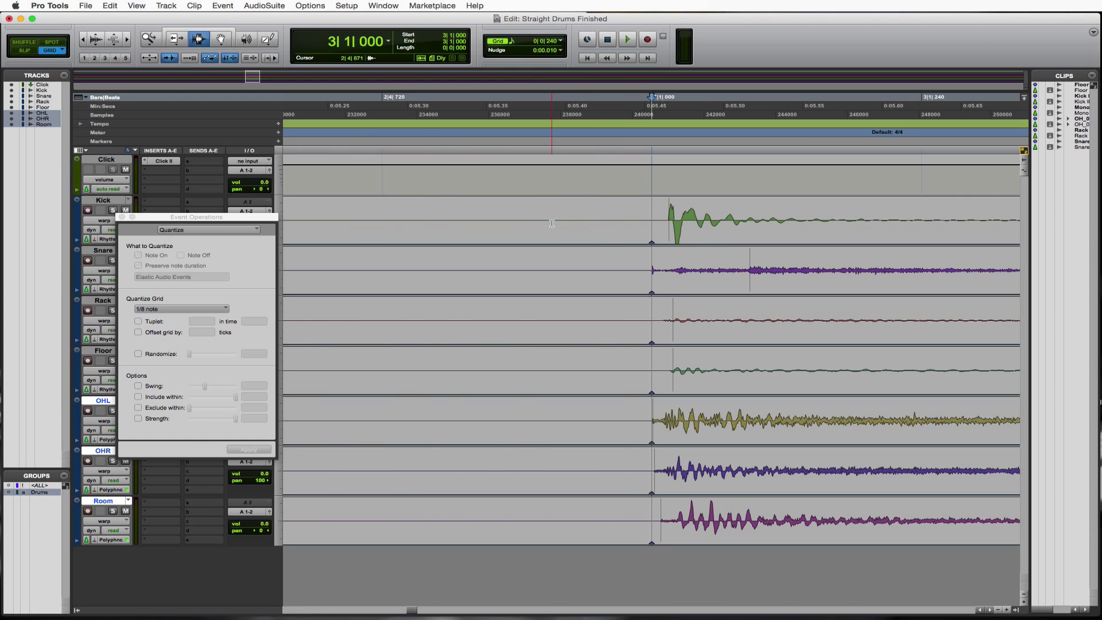
pyautogui.press('F8')
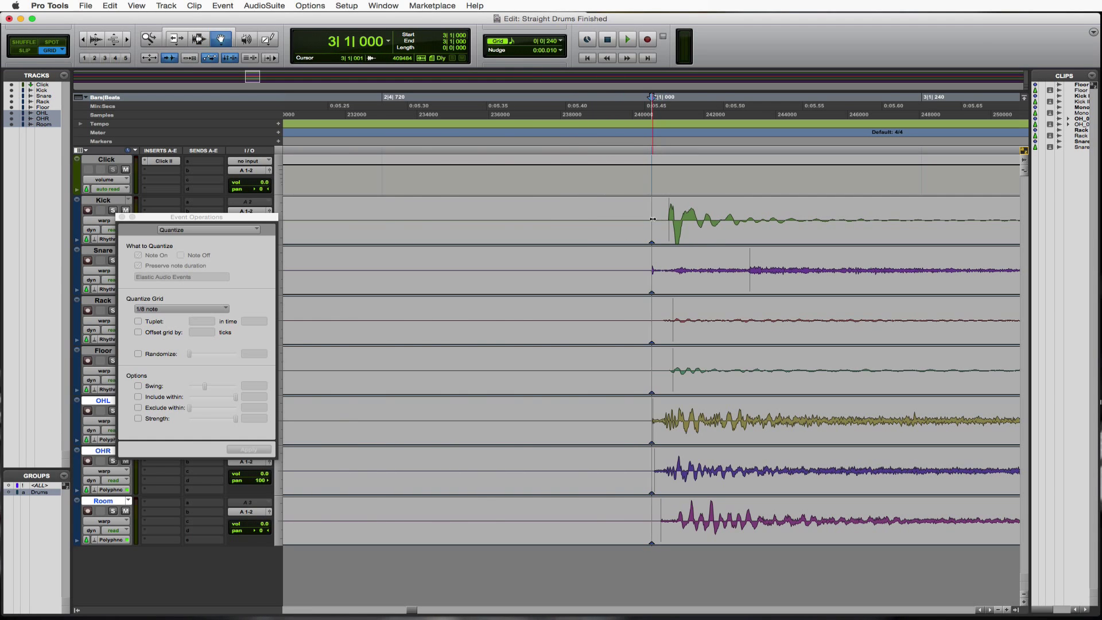
pyautogui.press('KP_Subtract')
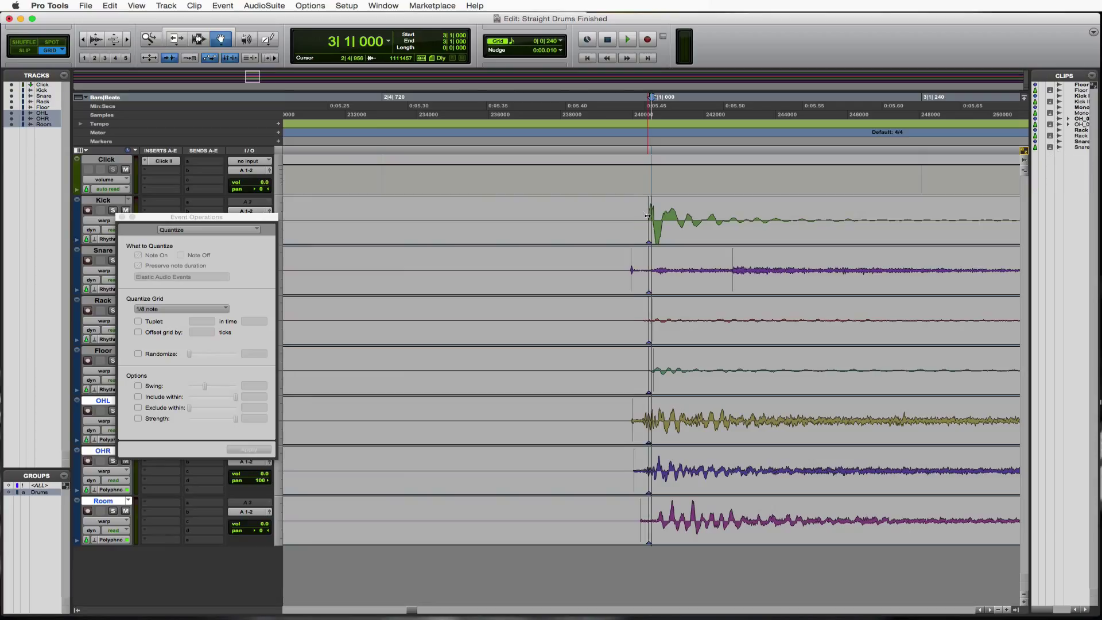
pyautogui.moveTo(647, 216); pyautogui.dragTo(650, 215)
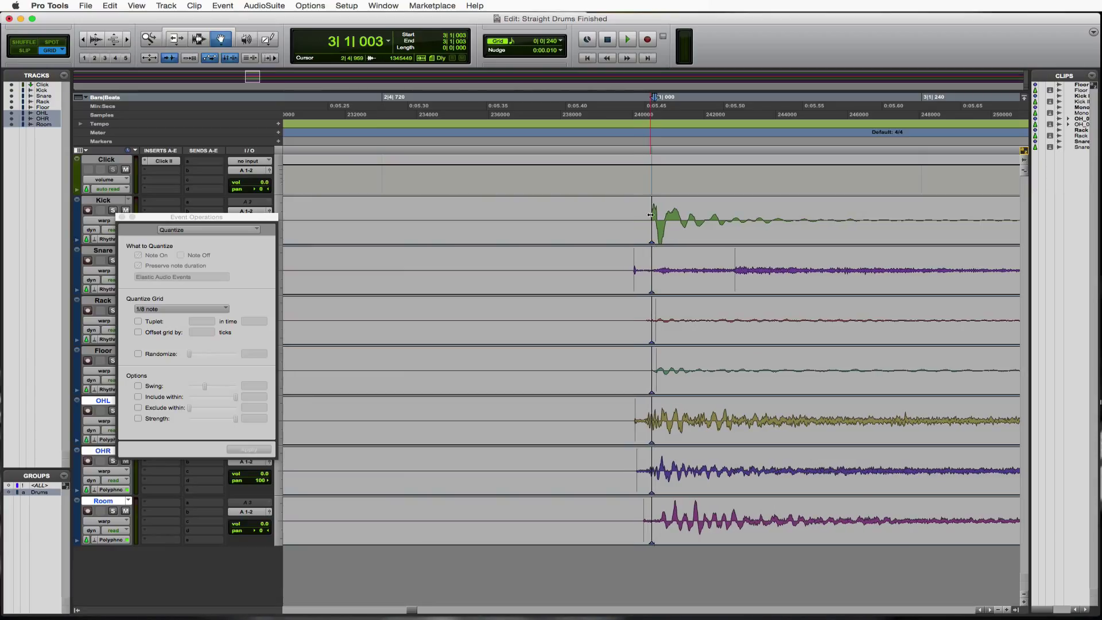
# Realign the warp marker at bar 4 so the kick's transient sits on the 4|1|000 grid line.
pyautogui.press('super+bracketleft')
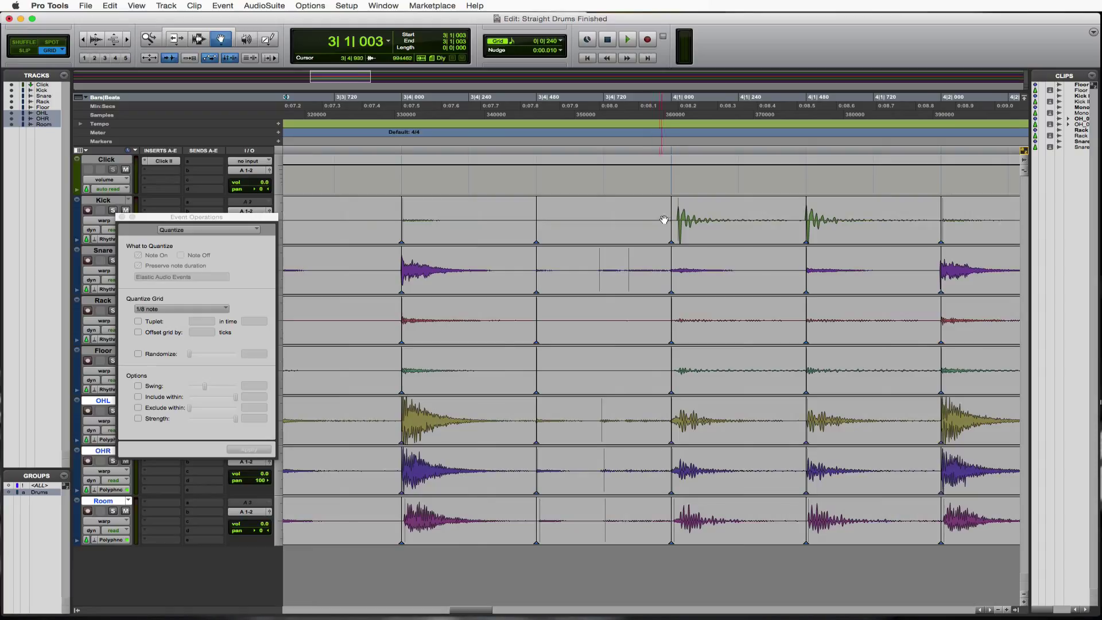
pyautogui.moveTo(668, 217); pyautogui.dragTo(669, 216)
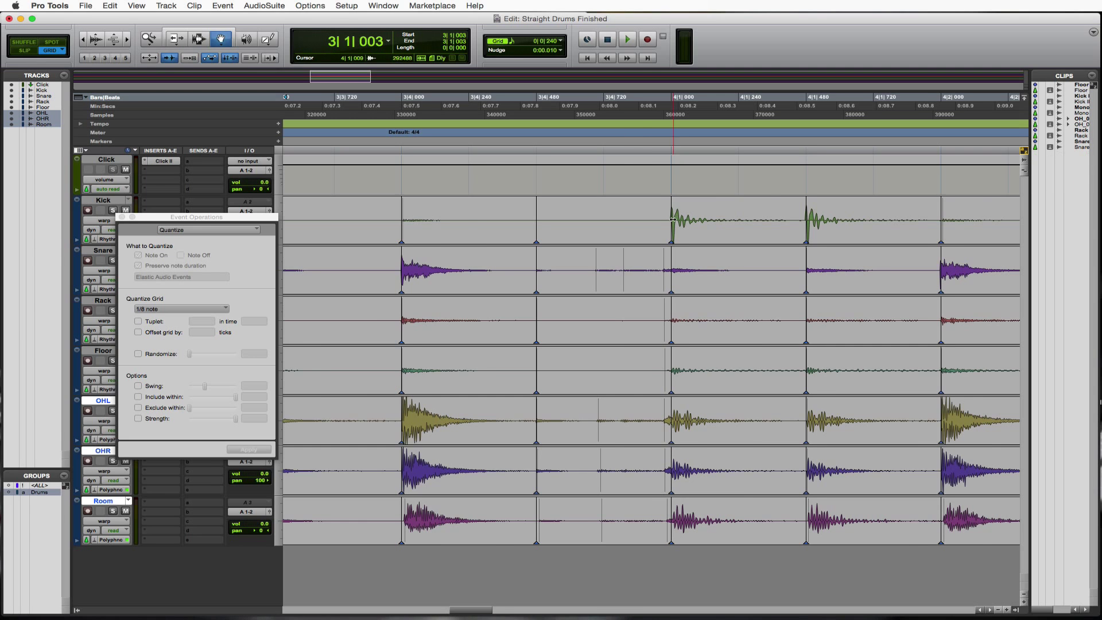
# Realign the bar 8 warp marker so the kick's transient sits on the 8|1|000 grid line.
pyautogui.hscroll(15, 644, 223)
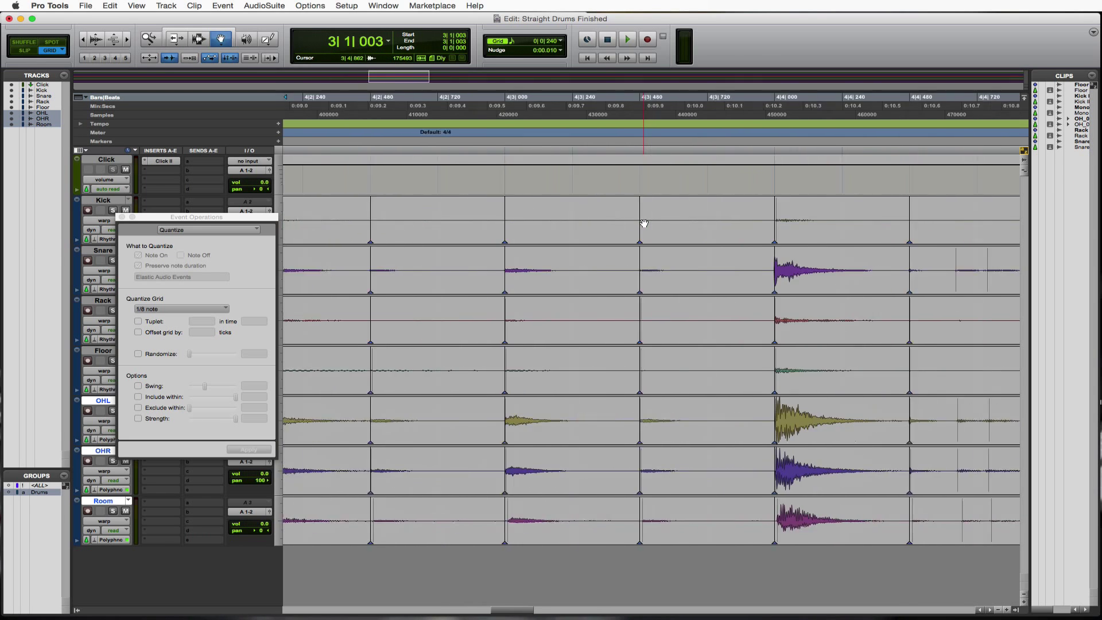
pyautogui.hscroll(5, 644, 223)
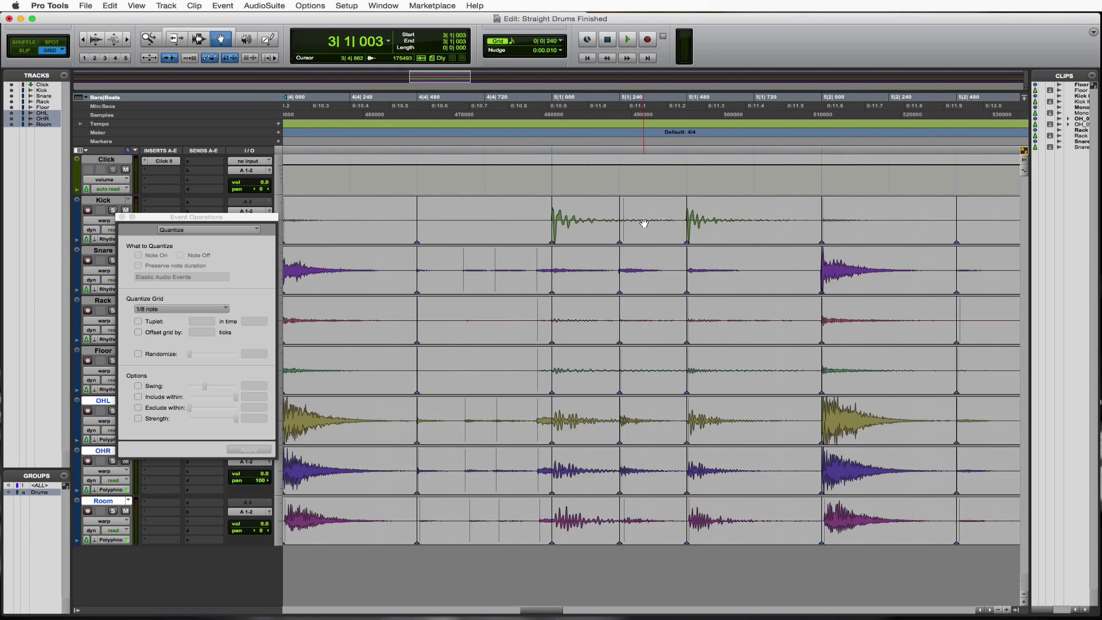
pyautogui.hscroll(15, 644, 224)
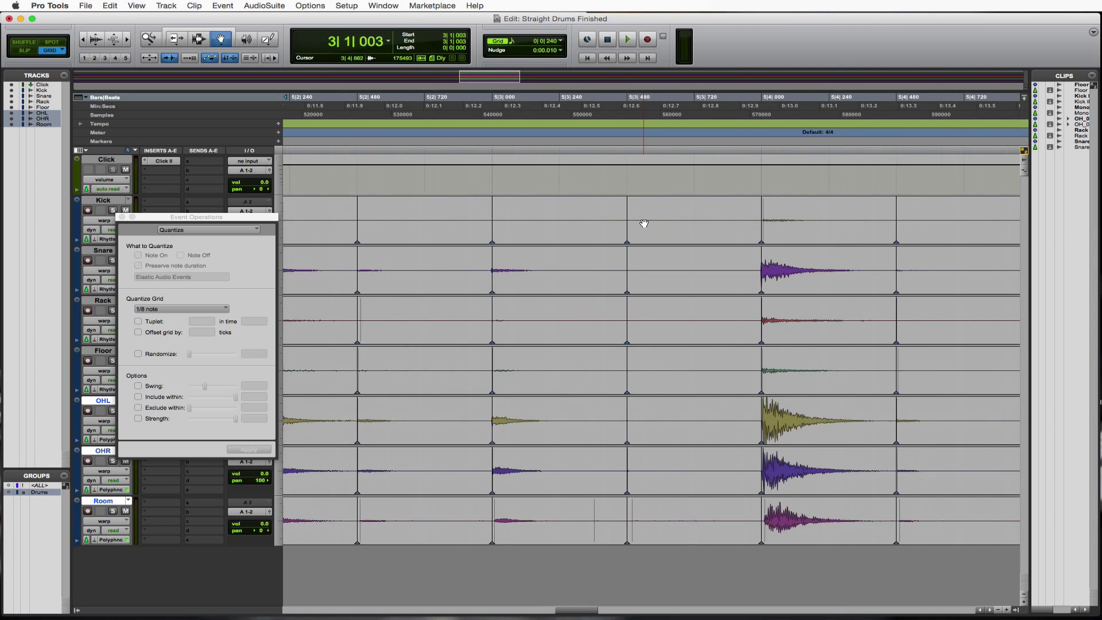
pyautogui.hscroll(15, 644, 223)
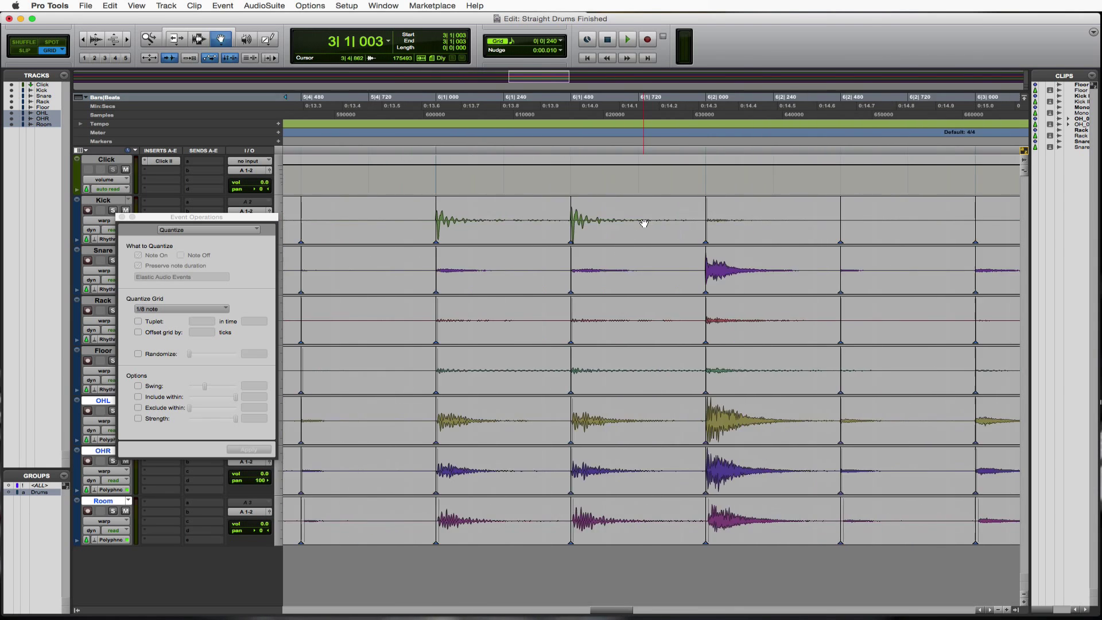
pyautogui.hscroll(15, 643, 223)
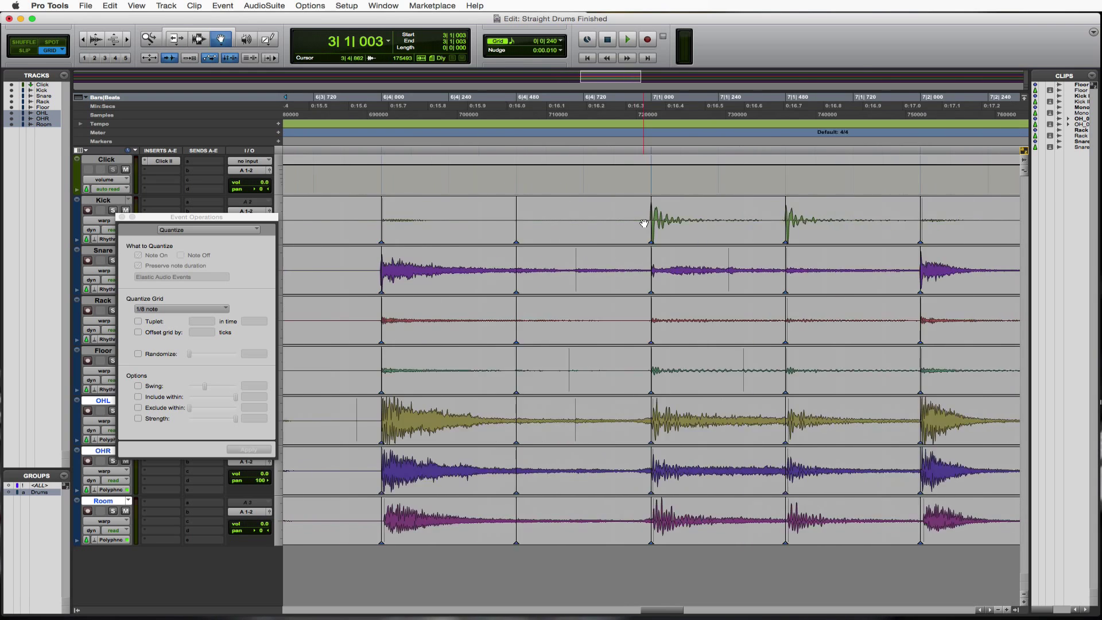
pyautogui.hscroll(8, 644, 223)
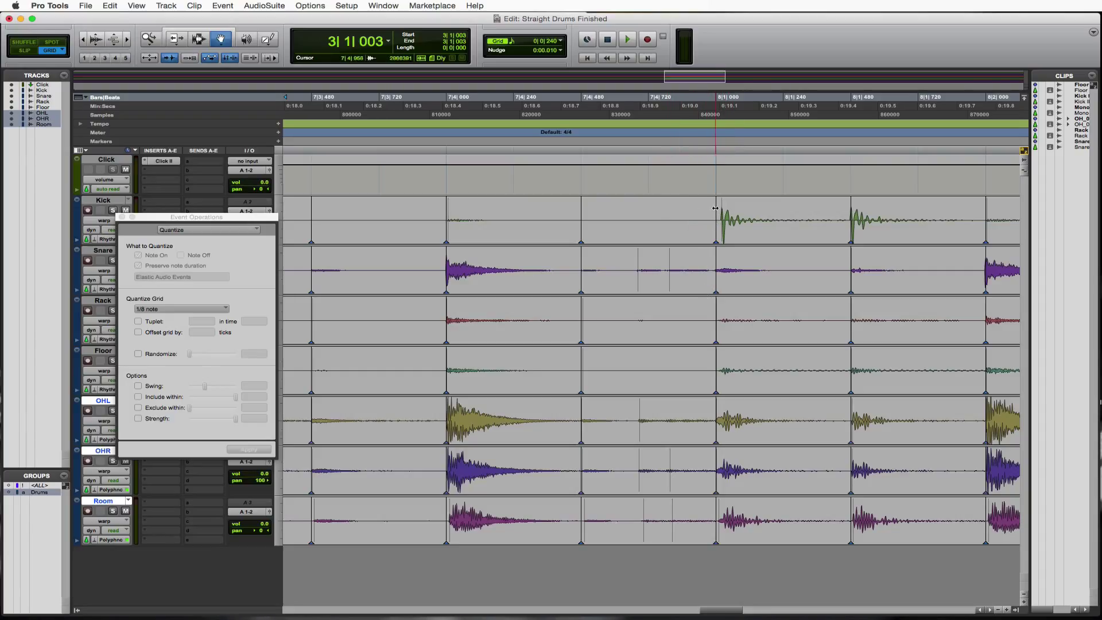
pyautogui.moveTo(715, 208); pyautogui.dragTo(716, 212)
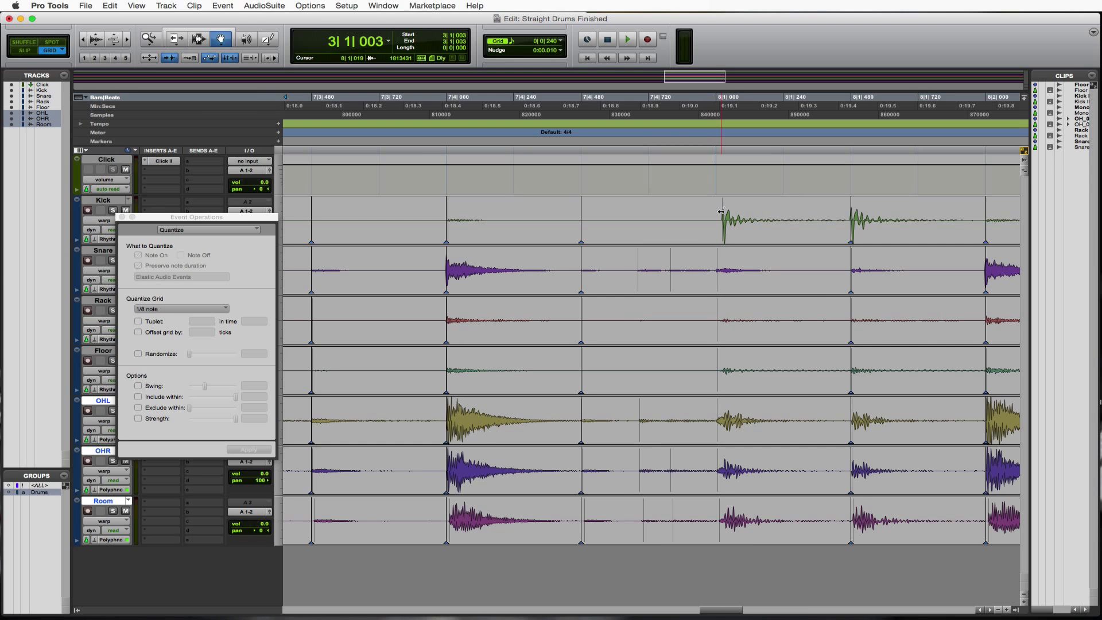
pyautogui.press('super+z')
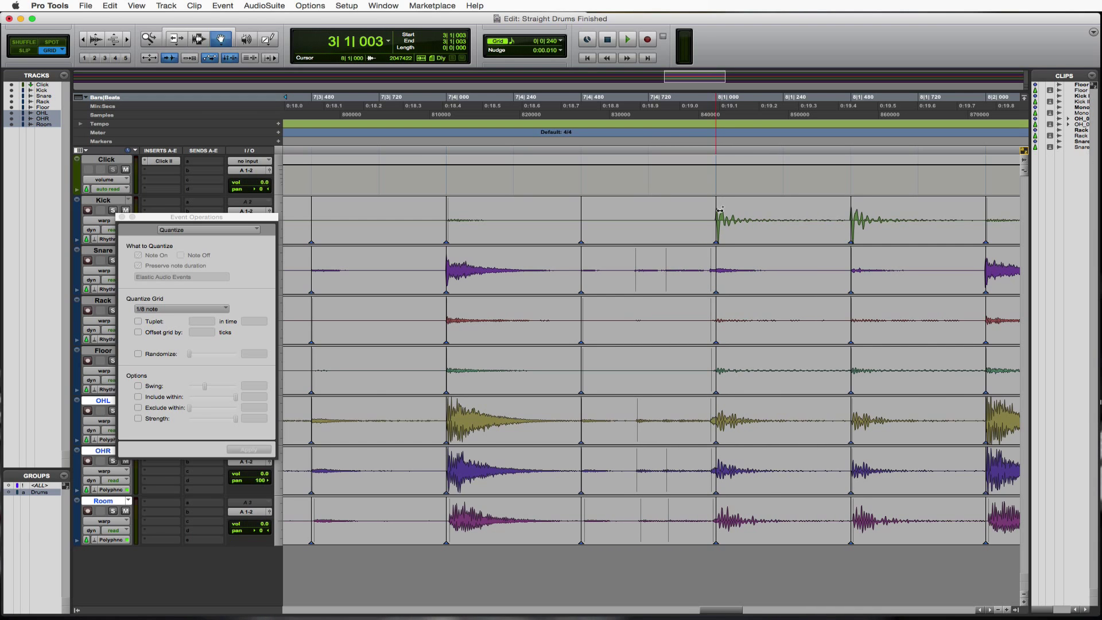
# In Slip mode, select the short range around 9|1|000 across the grouped drum tracks and delete the warp markers inside it.
pyautogui.hscroll(15, 756, 251)
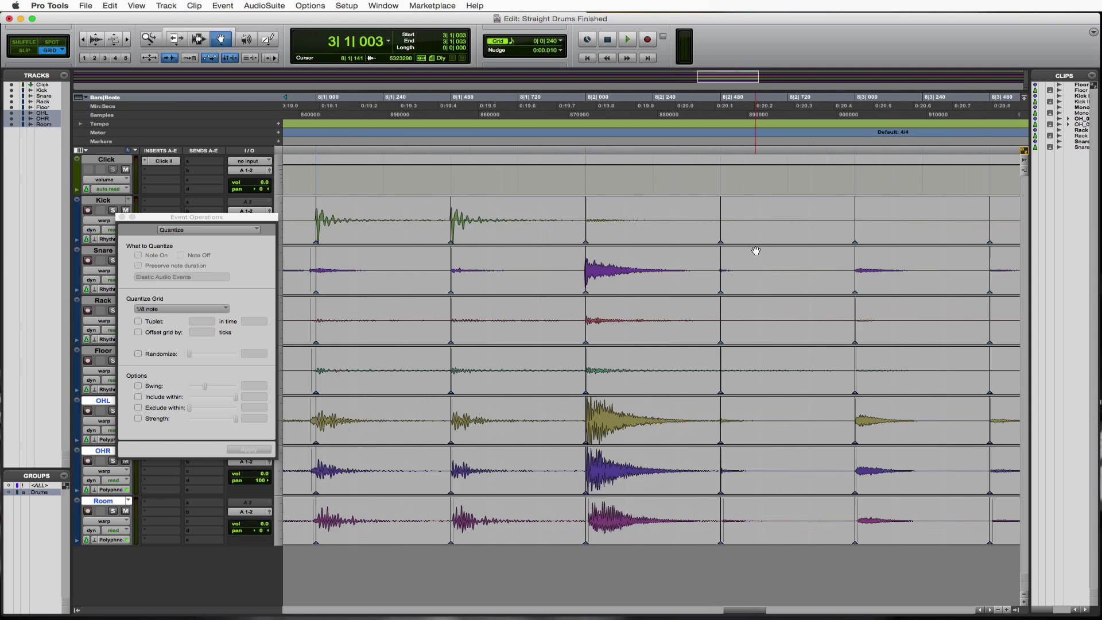
pyautogui.hscroll(10, 756, 251)
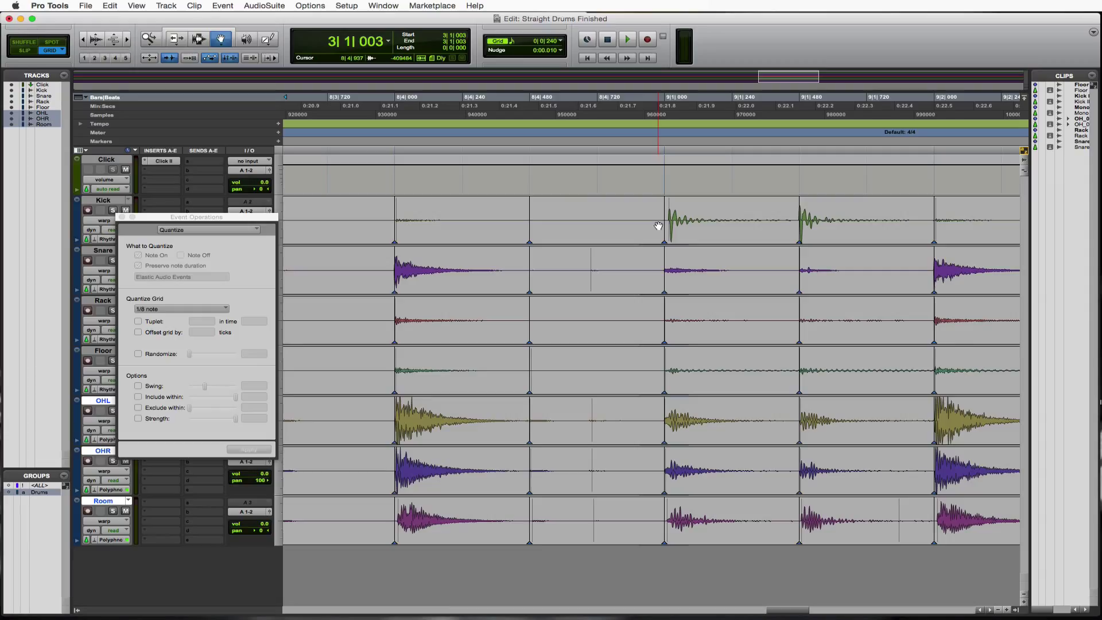
pyautogui.doubleClick(658, 225)
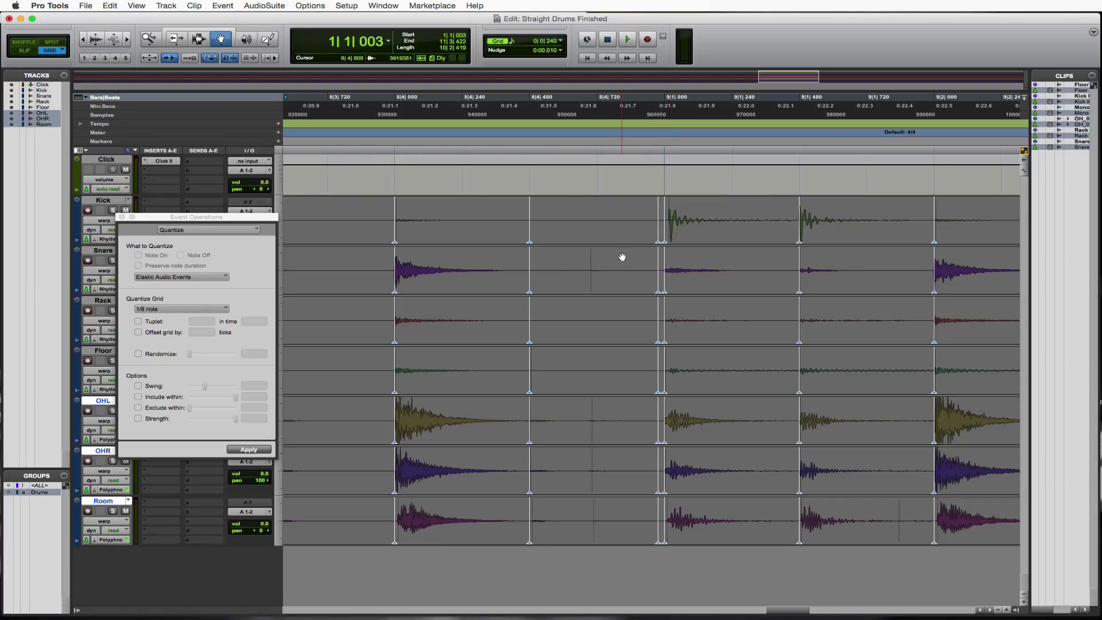
pyautogui.click(198, 38)
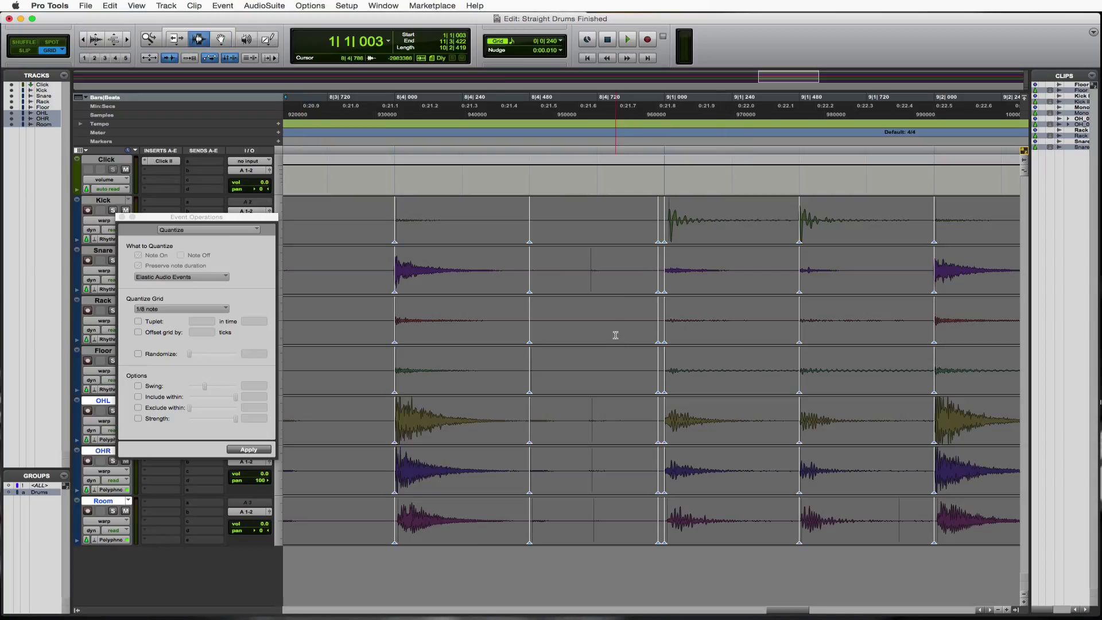
pyautogui.click(26, 50)
pyautogui.click(643, 263)
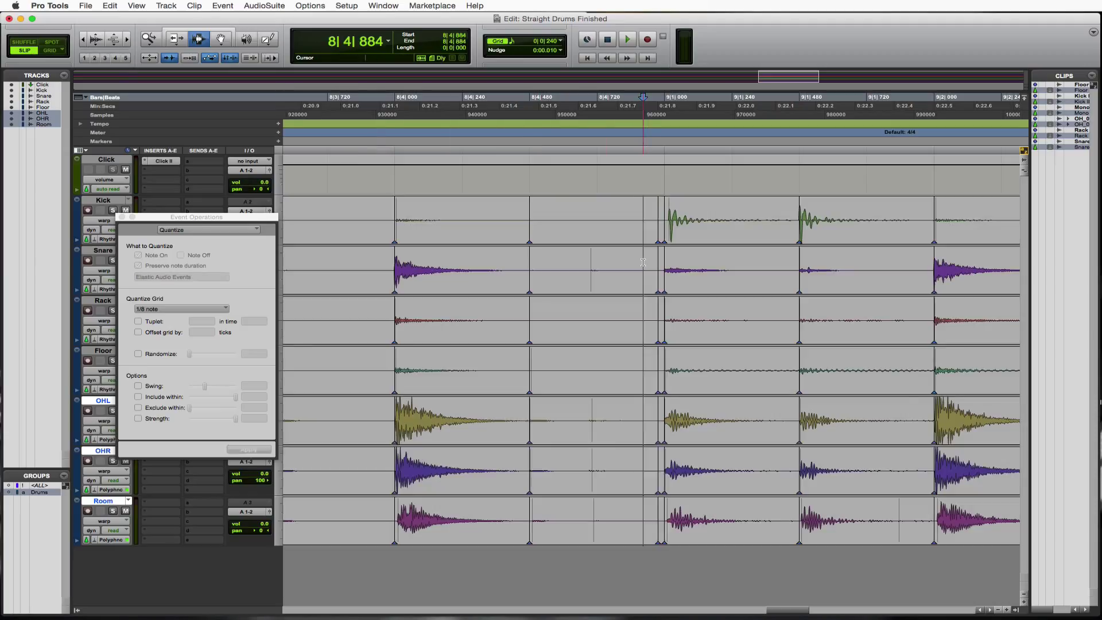
pyautogui.moveTo(642, 262); pyautogui.dragTo(680, 259)
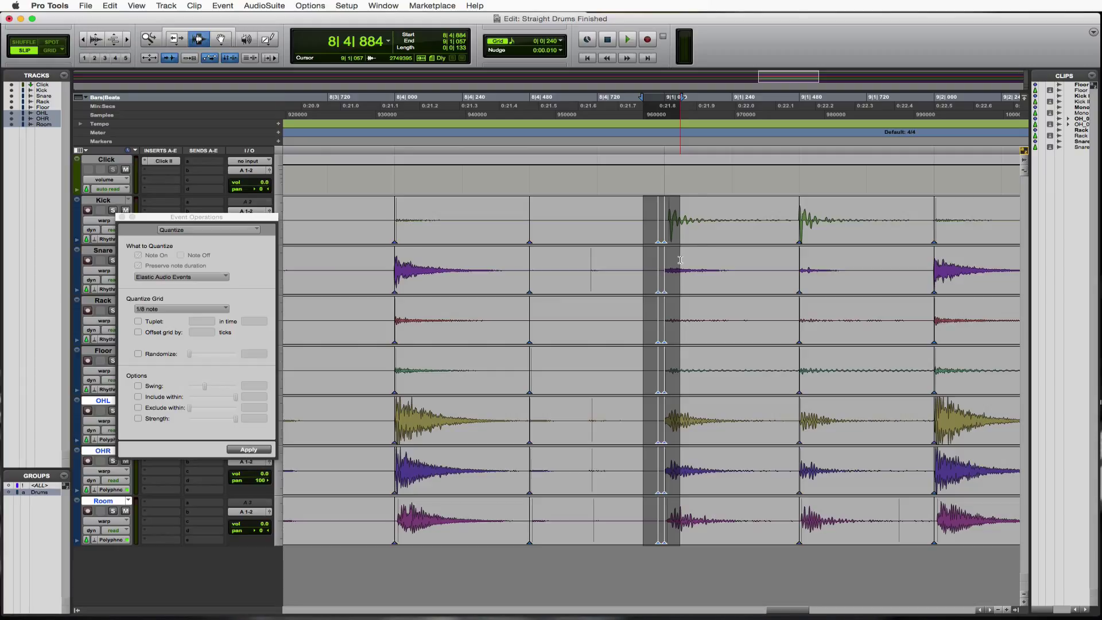
pyautogui.press('Return')
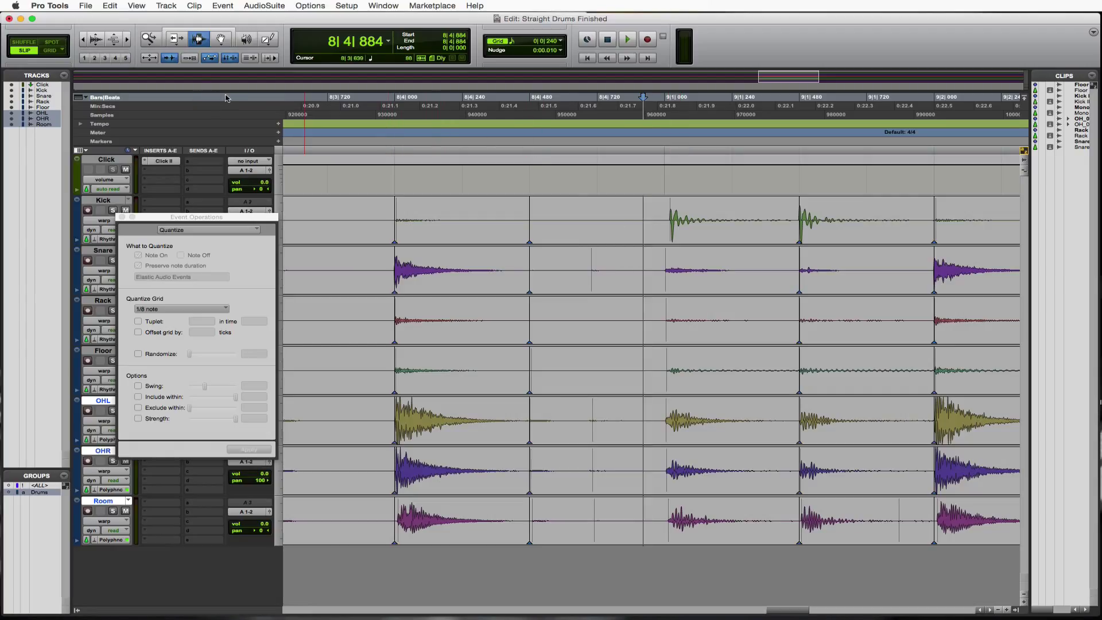
# Return to Grid mode and, with the Grabber tool, set a warp marker on the bar 9 kick's transient and align it with 9|1|000.
pyautogui.click(44, 51)
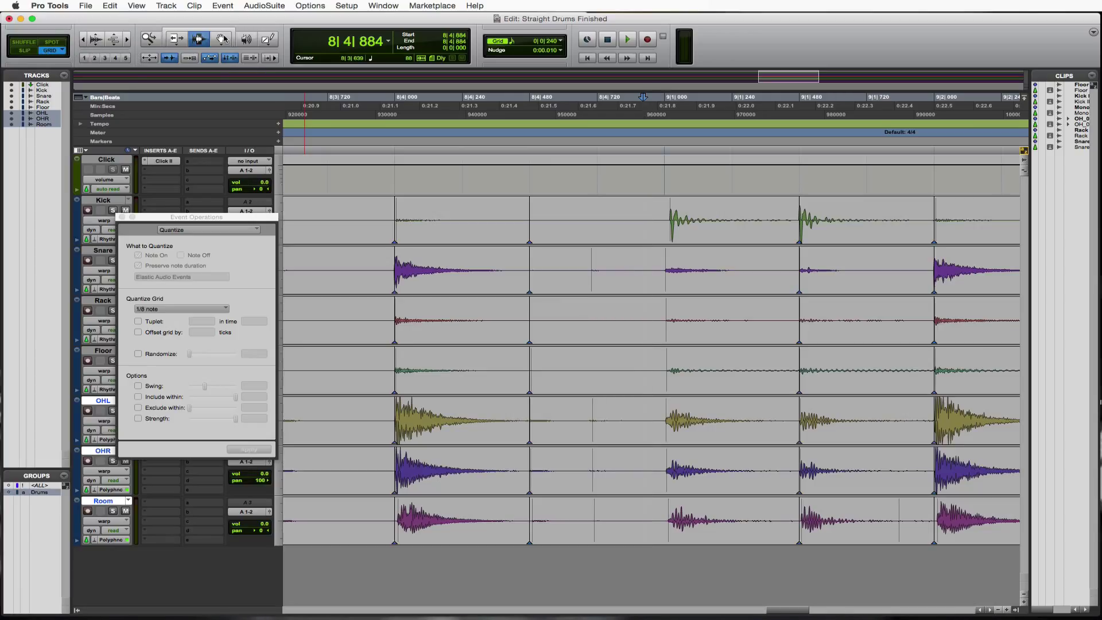
pyautogui.click(222, 39)
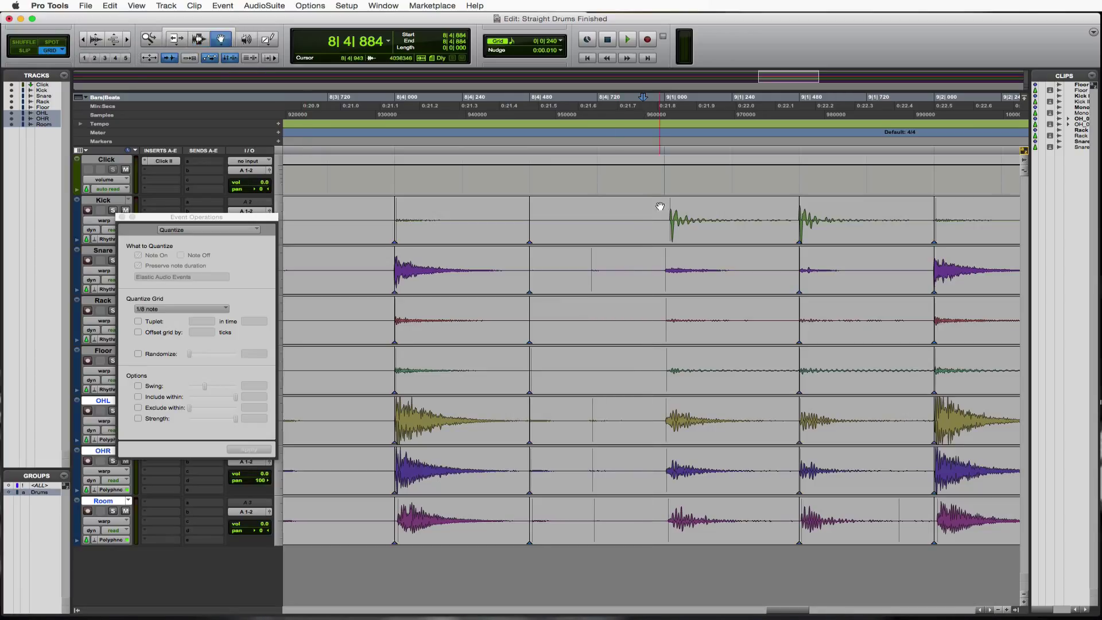
pyautogui.moveTo(660, 205); pyautogui.dragTo(665, 211)
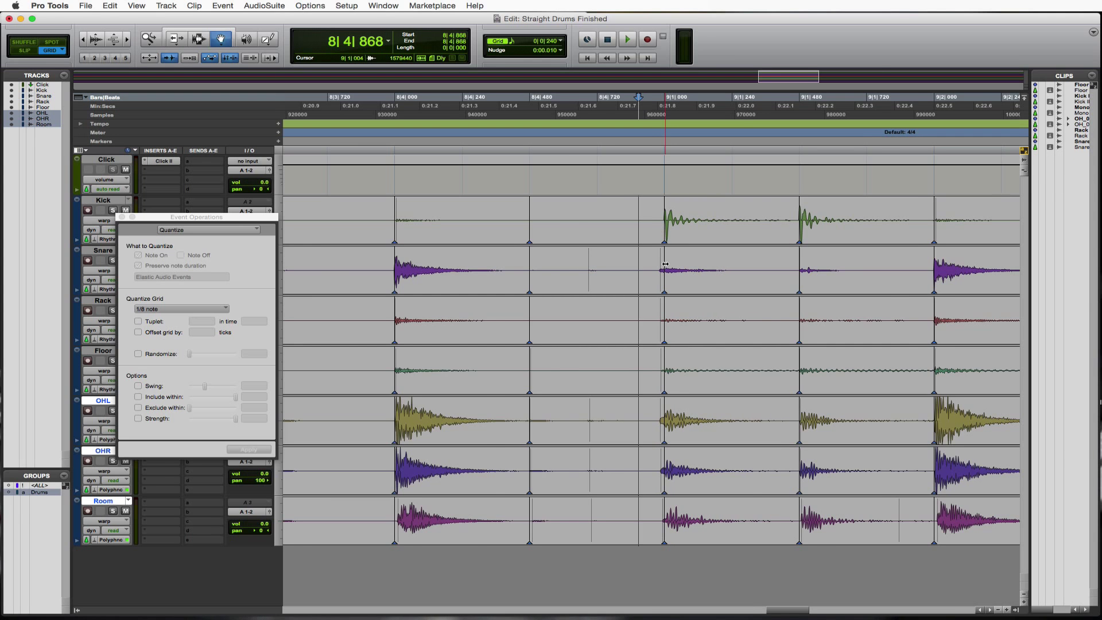
# Remove the misplaced warp marker at bar 10 and align the kick's transient with the 10|1|000 grid line.
pyautogui.hscroll(15, 665, 264)
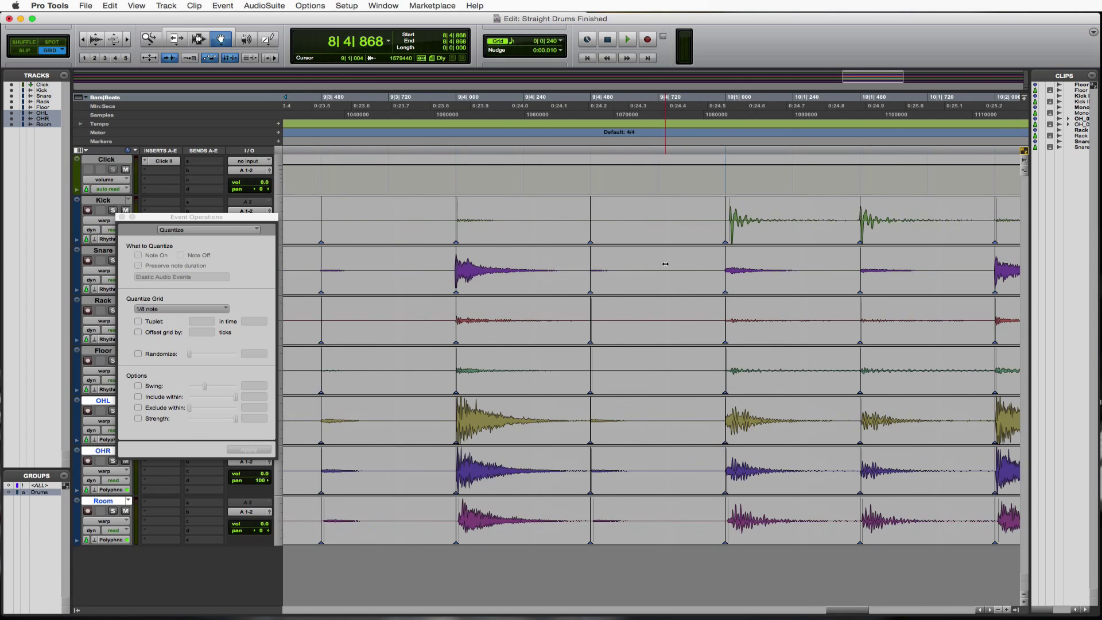
pyautogui.keyDown('alt'); pyautogui.click(725, 216); pyautogui.keyUp('alt')
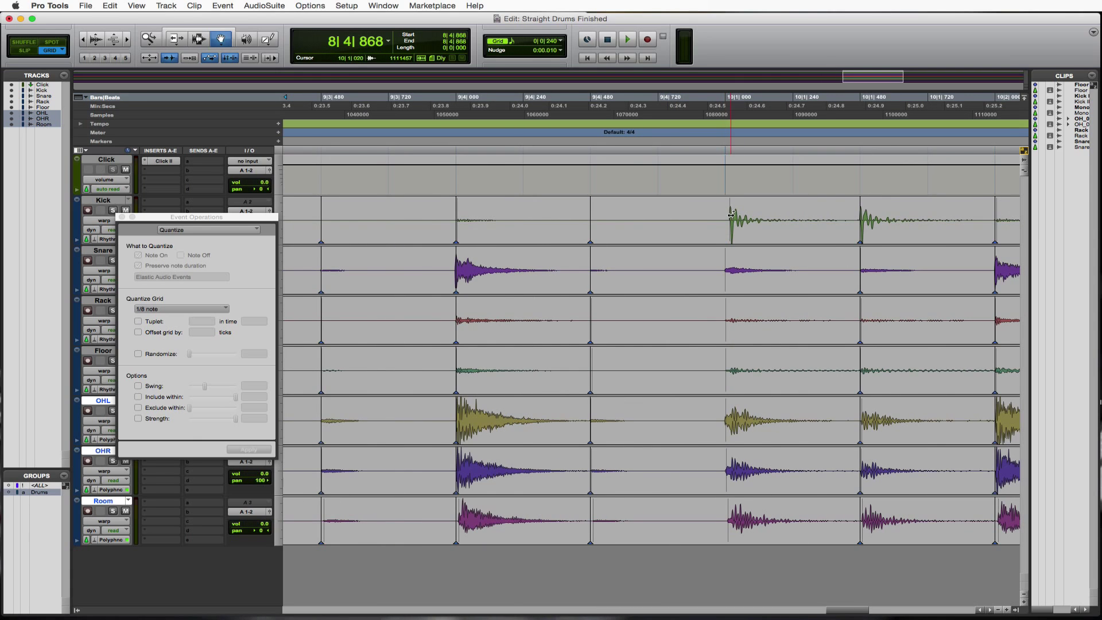
pyautogui.hscroll(3, 716, 229)
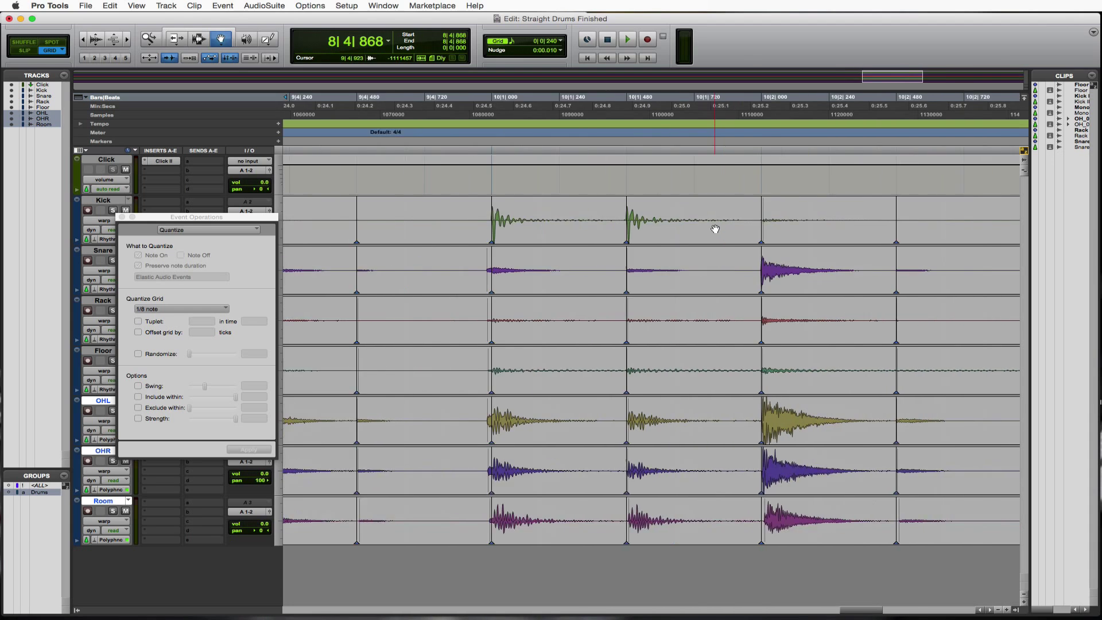
# Realign the warp markers at 10|3|480 and 11|1|000 so both kick transients sit on their grid lines.
pyautogui.hscroll(6, 716, 228)
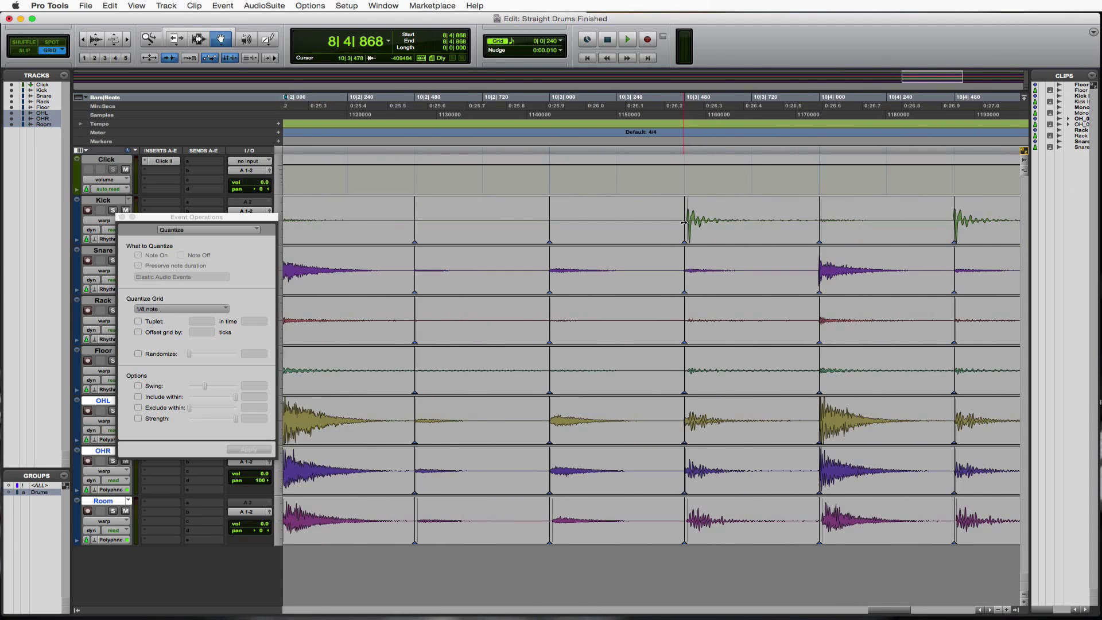
pyautogui.moveTo(684, 222); pyautogui.dragTo(682, 222)
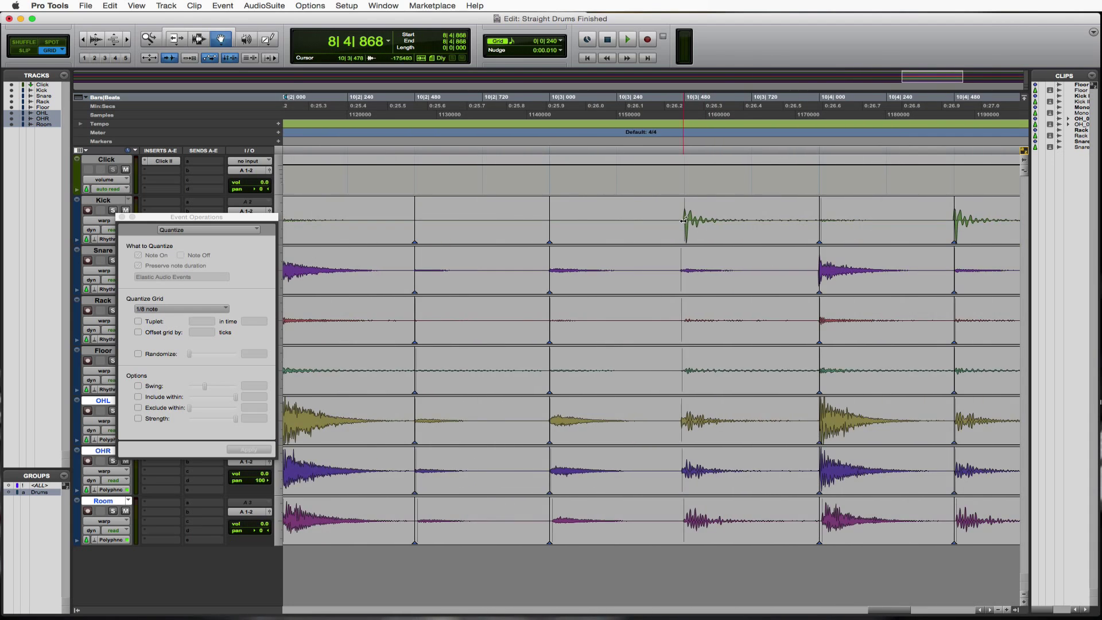
pyautogui.hscroll(5, 723, 241)
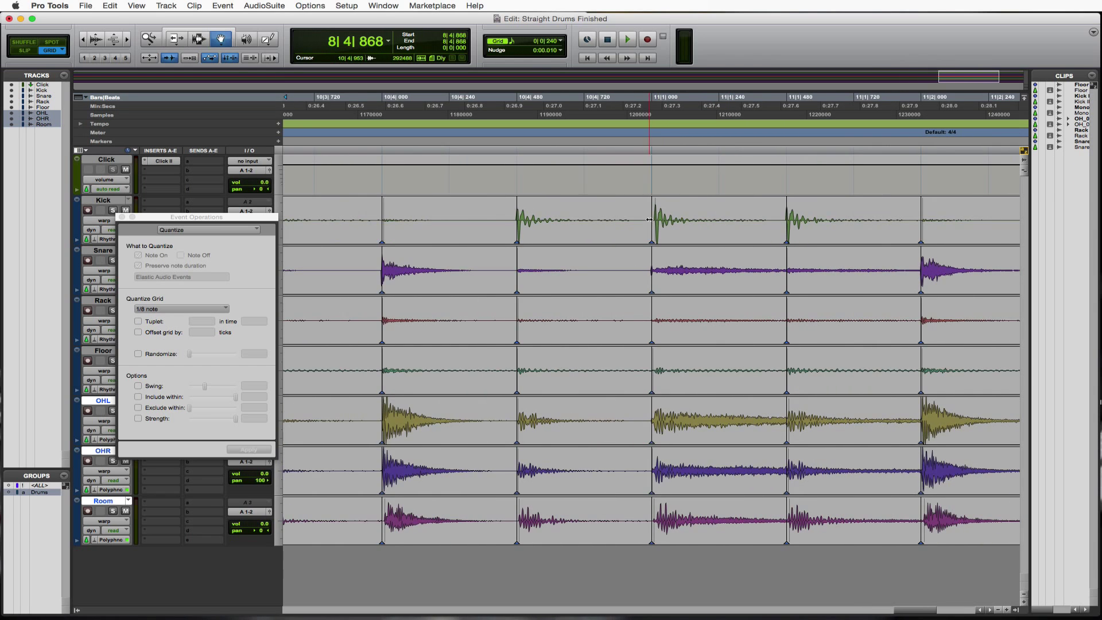
pyautogui.moveTo(650, 219); pyautogui.dragTo(646, 219)
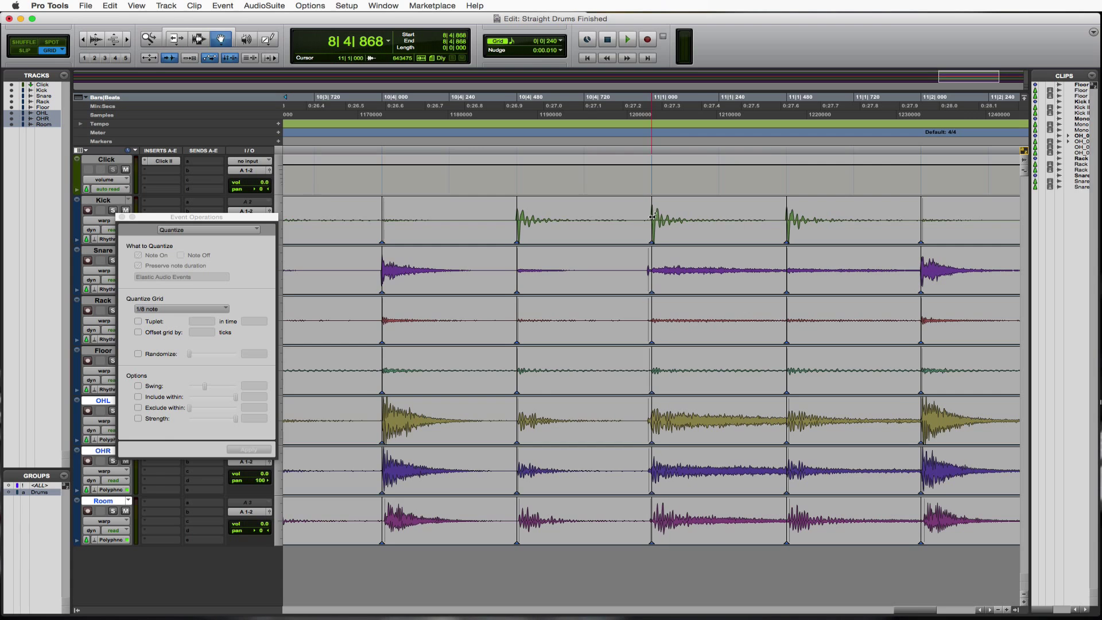
# Add a warp marker on the quiet overhead hit just after 11|2|480 and move it onto the 11|2|480 grid line.
pyautogui.hscroll(7, 715, 244)
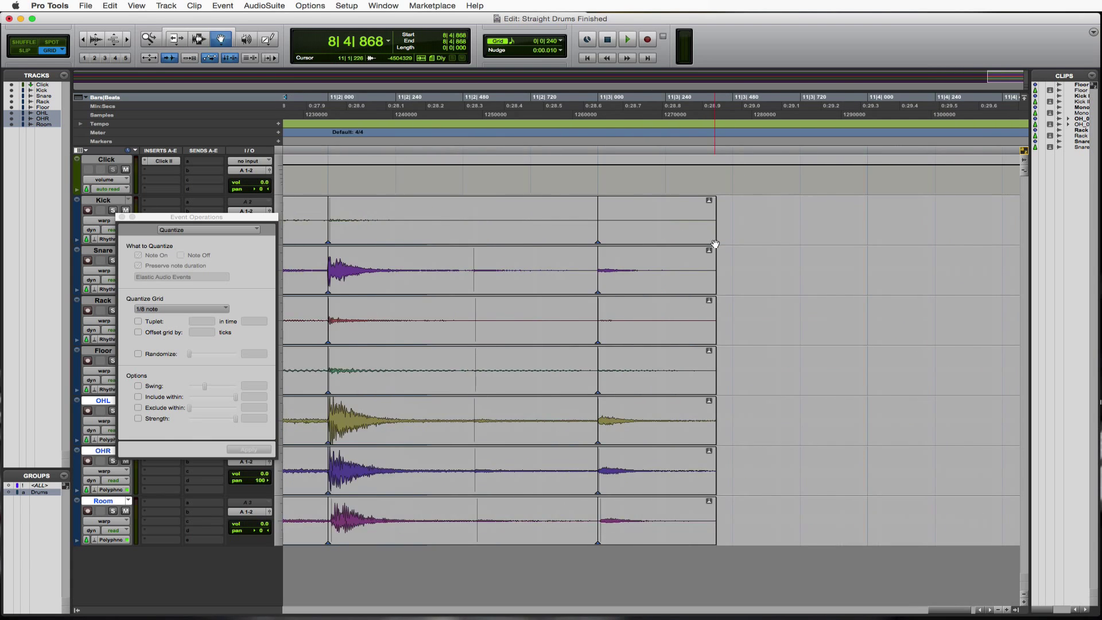
pyautogui.hscroll(-2, 715, 244)
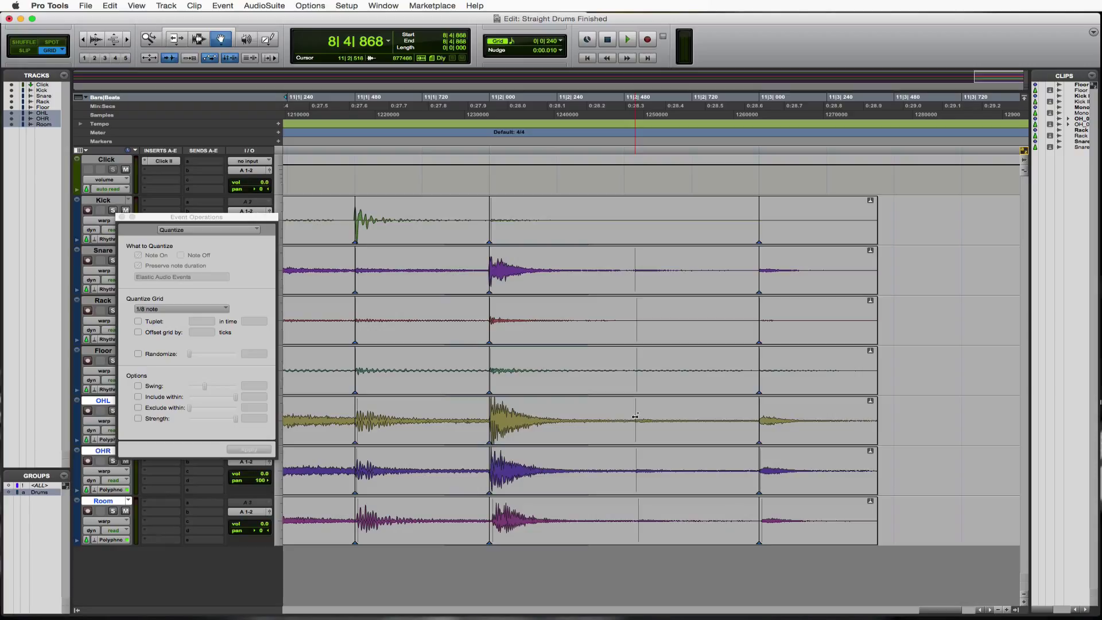
pyautogui.press('super+e')
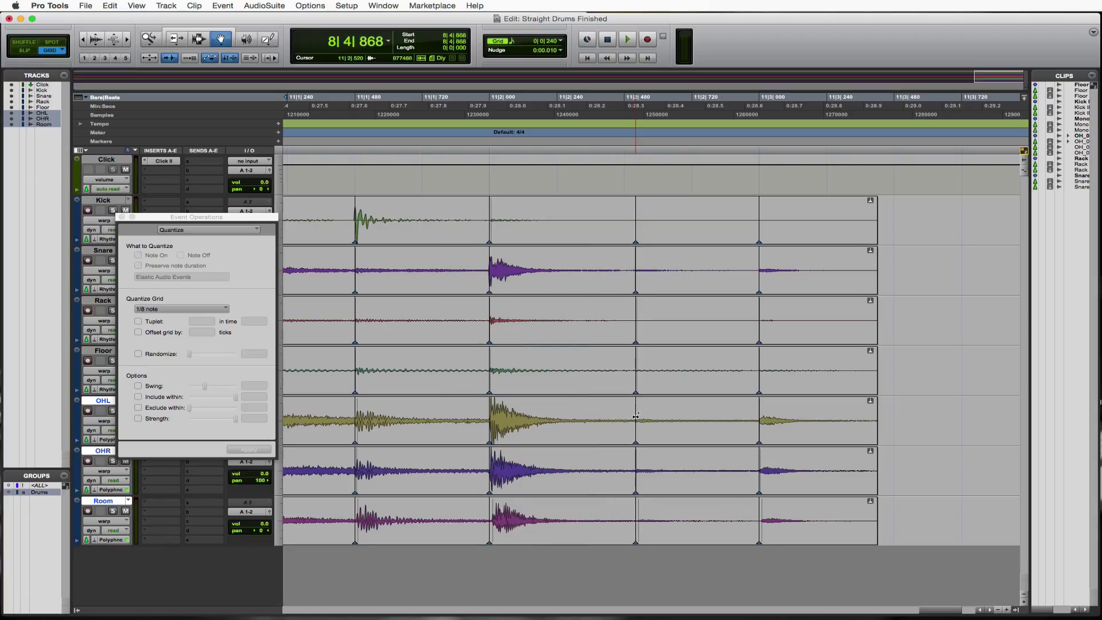
pyautogui.moveTo(636, 415); pyautogui.dragTo(624, 417)
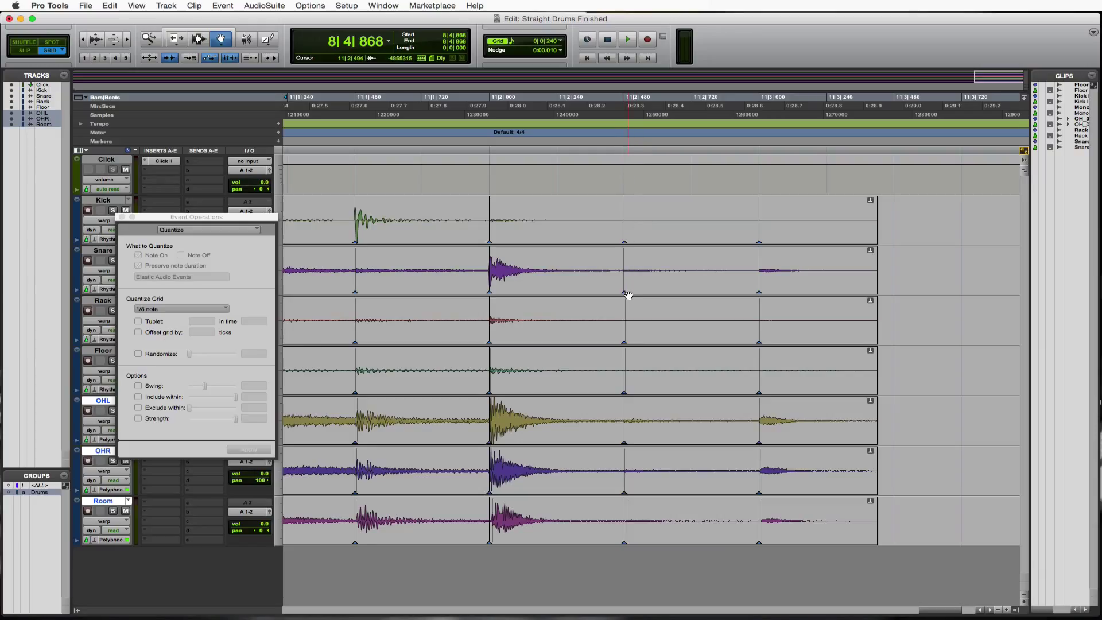
# Bring the full length of the drum clips into view and close the Event Operations window.
pyautogui.press('r')
pyautogui.press('r')
pyautogui.press('r')
pyautogui.press('r')
pyautogui.press('r')
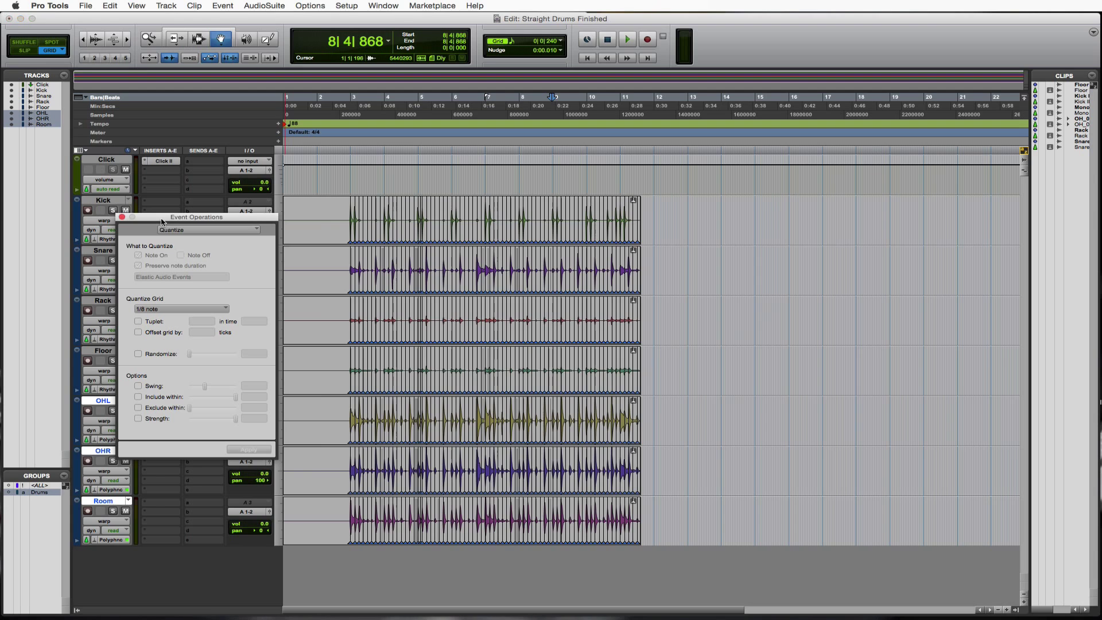
pyautogui.click(122, 218)
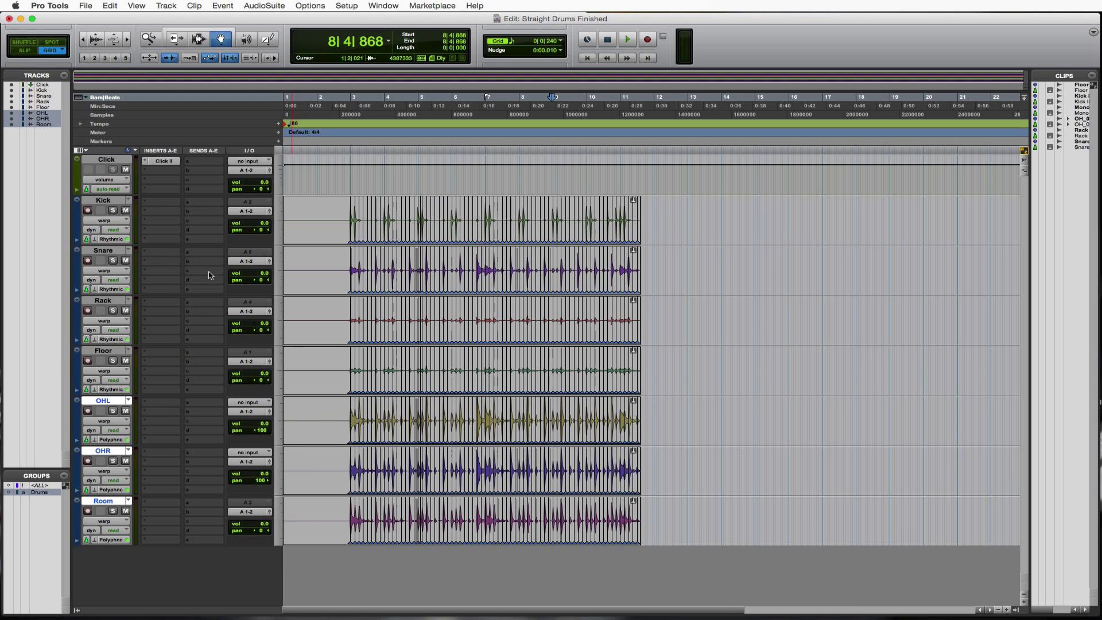
# Duplicate the Kick track's playlist so that every track in the drum group gets a copy of its current playlist.
pyautogui.click(128, 200)
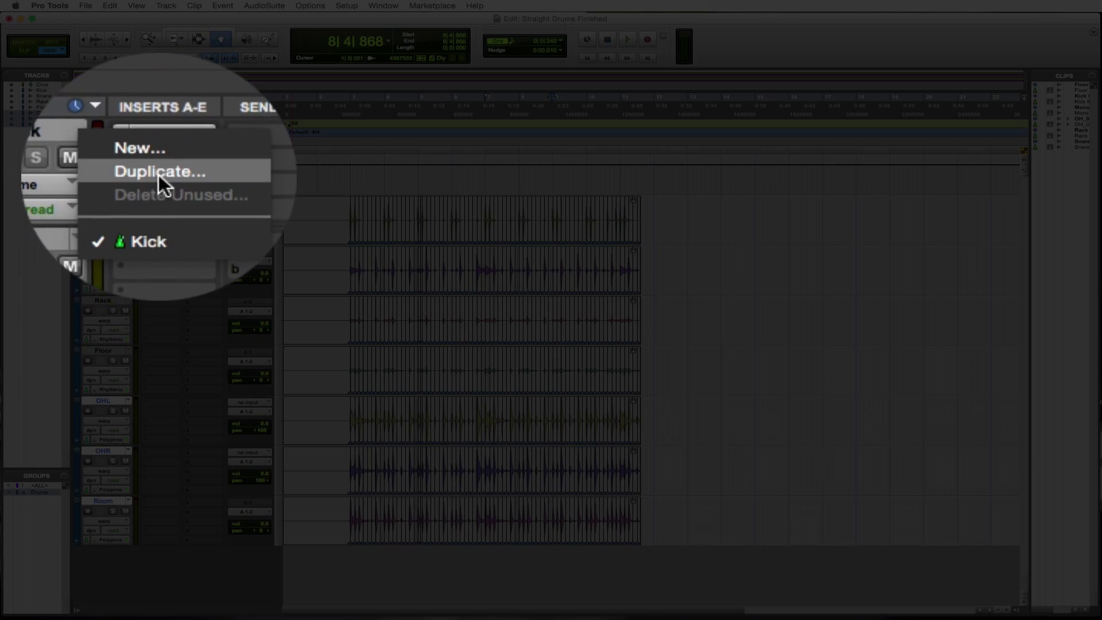
pyautogui.click(137, 197)
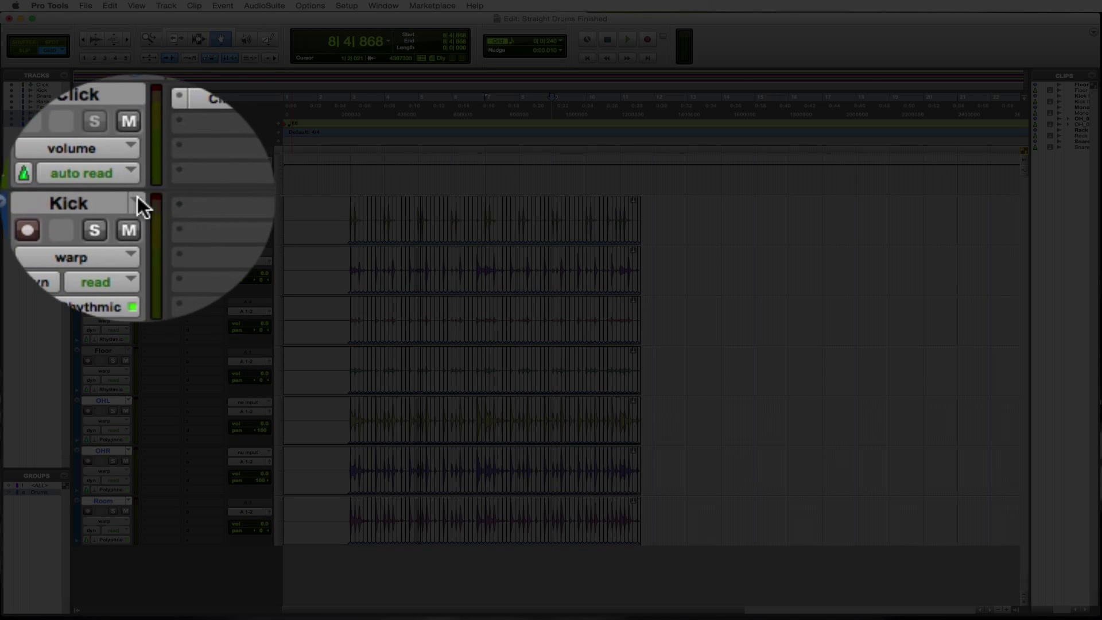
pyautogui.click(137, 197)
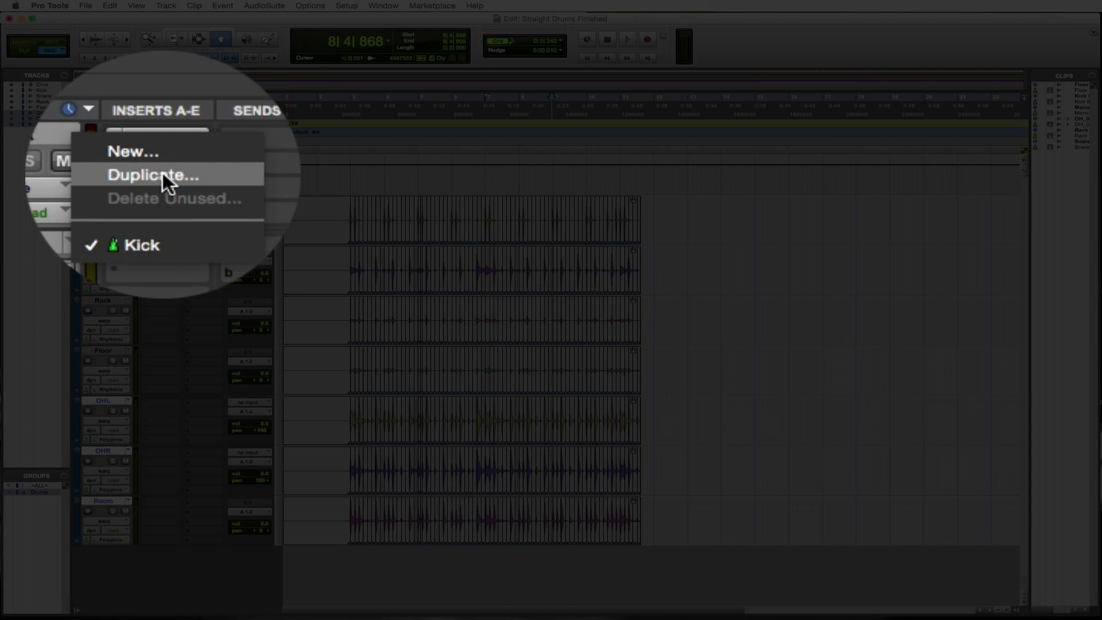
pyautogui.click(163, 174)
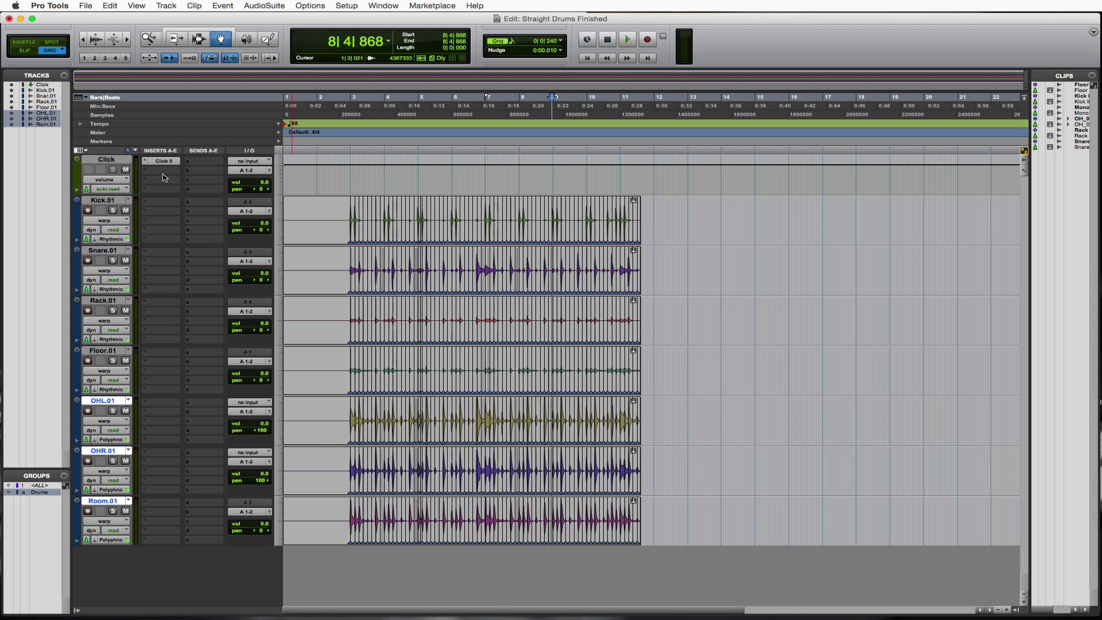
# Switch the Kick track and the rest of the drum group back to the original playlist, Kick (1).
pyautogui.rightClick(131, 204)
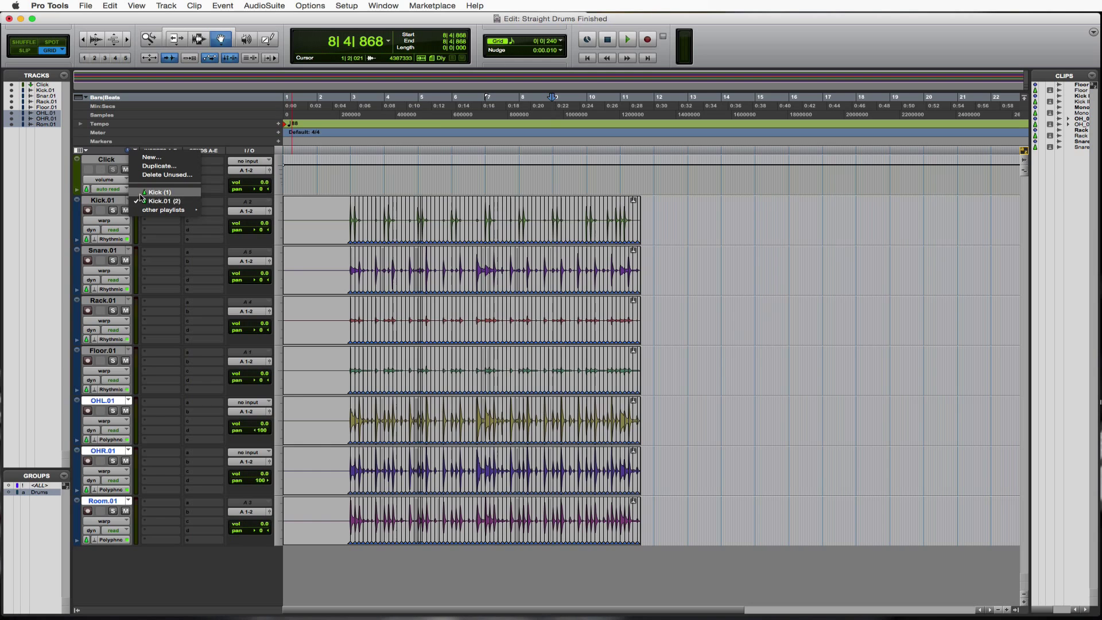
pyautogui.click(139, 194)
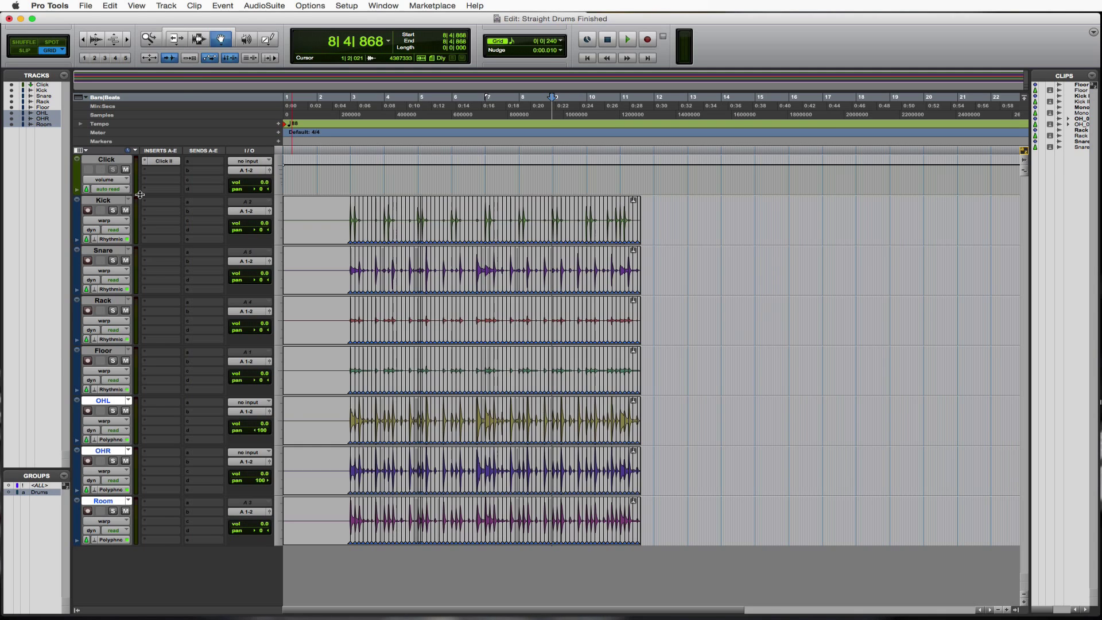
pyautogui.click(82, 6)
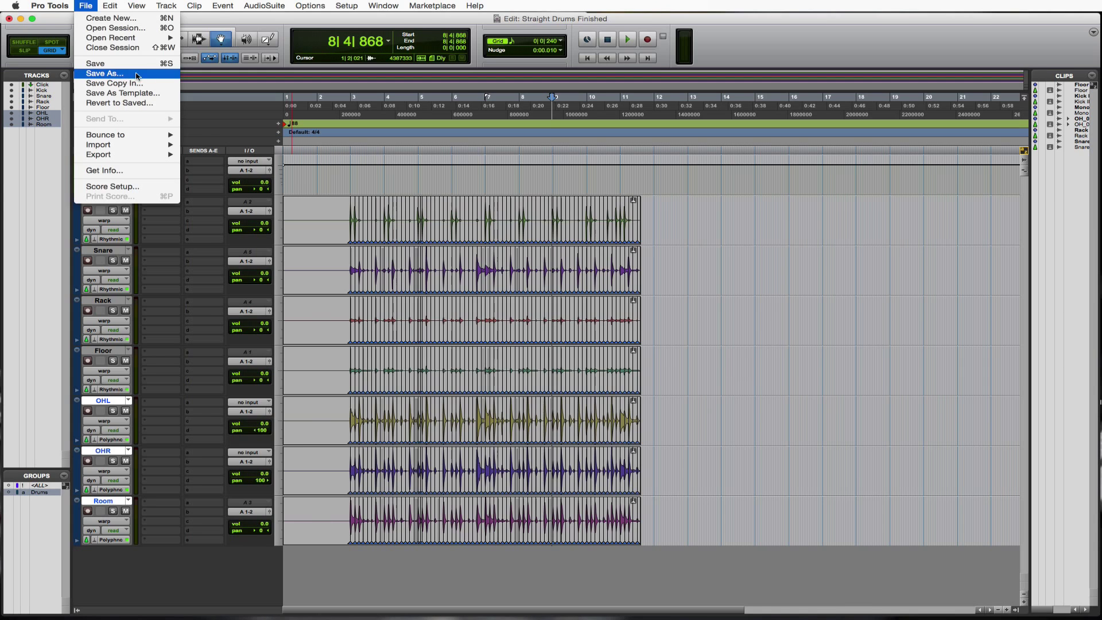
pyautogui.click(365, 360)
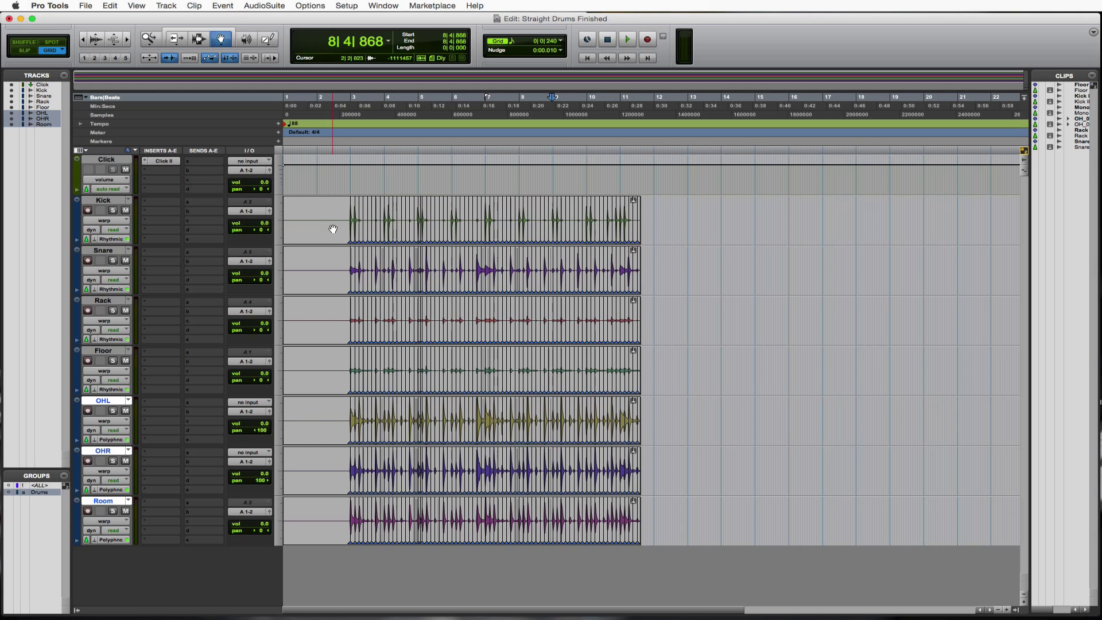
# Activate the Selector tool and place the edit cursor in the Kick clip at 3|3|720.
pyautogui.press('F7')
pyautogui.moveTo(504, 227); pyautogui.dragTo(373, 230)
pyautogui.click(373, 229)
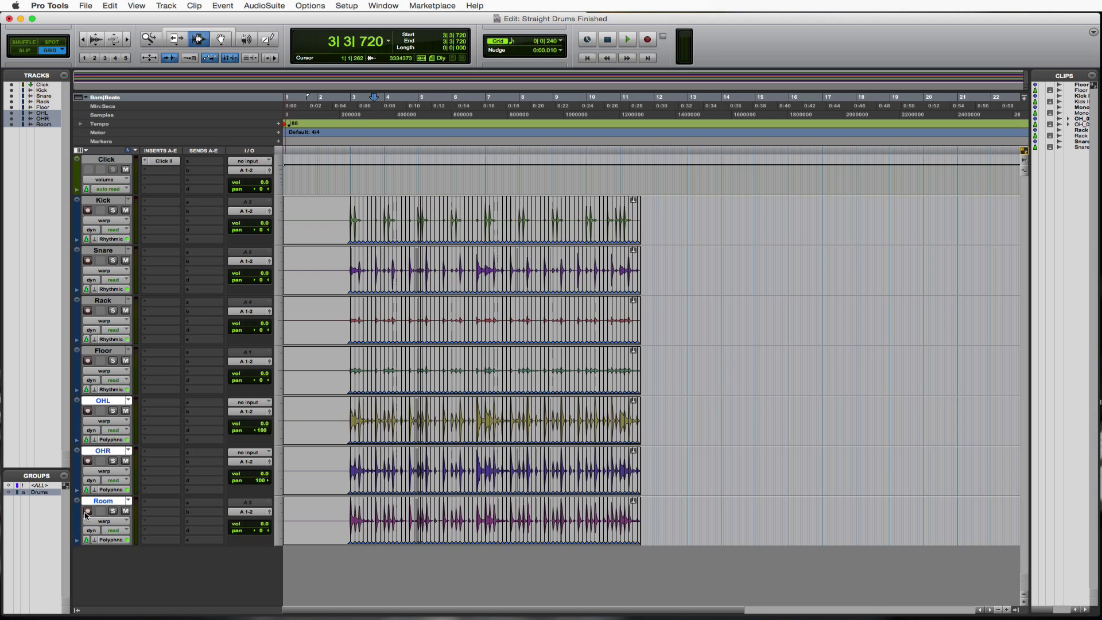
# Disable Elastic Audio on the Room track and its grouped drum tracks, committing the warped clips to disk.
pyautogui.click(99, 541)
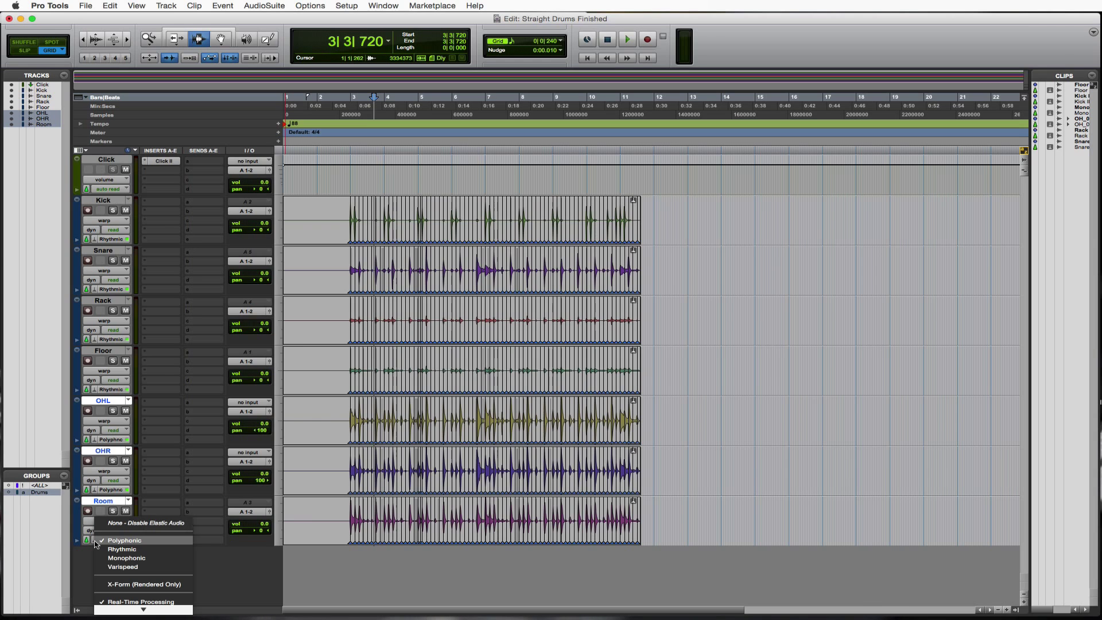
pyautogui.click(124, 540)
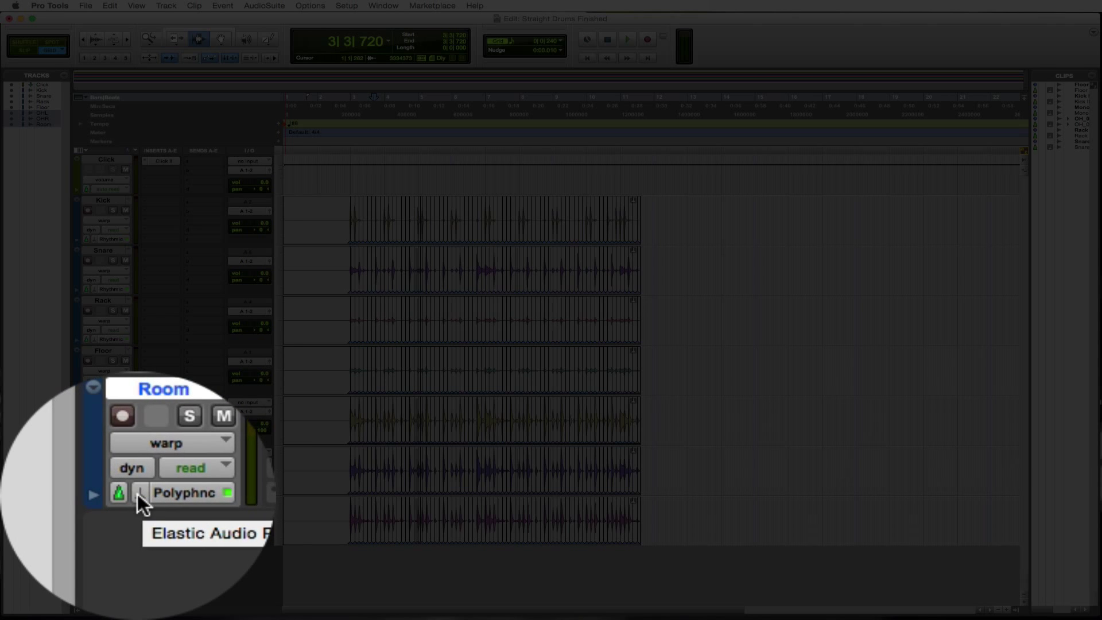
pyautogui.click(136, 494)
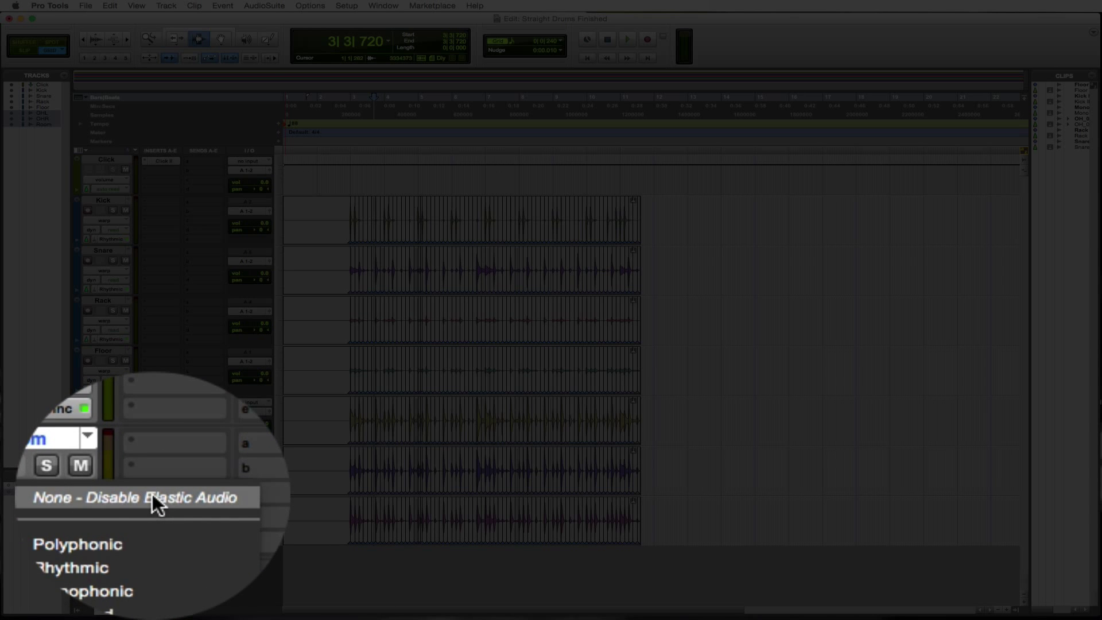
pyautogui.click(154, 524)
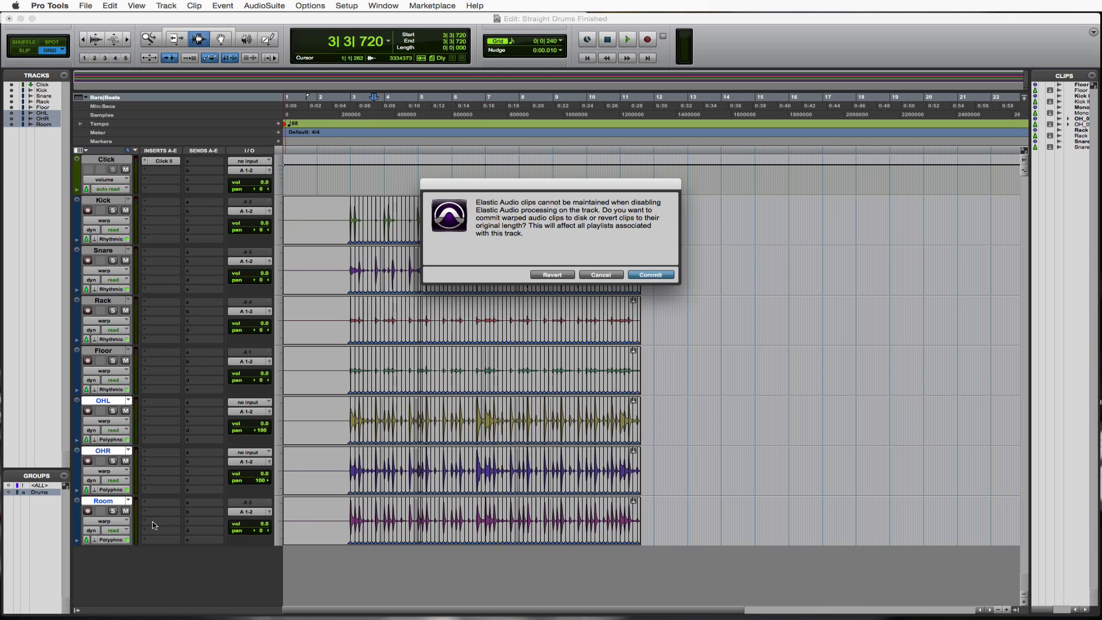
pyautogui.click(658, 275)
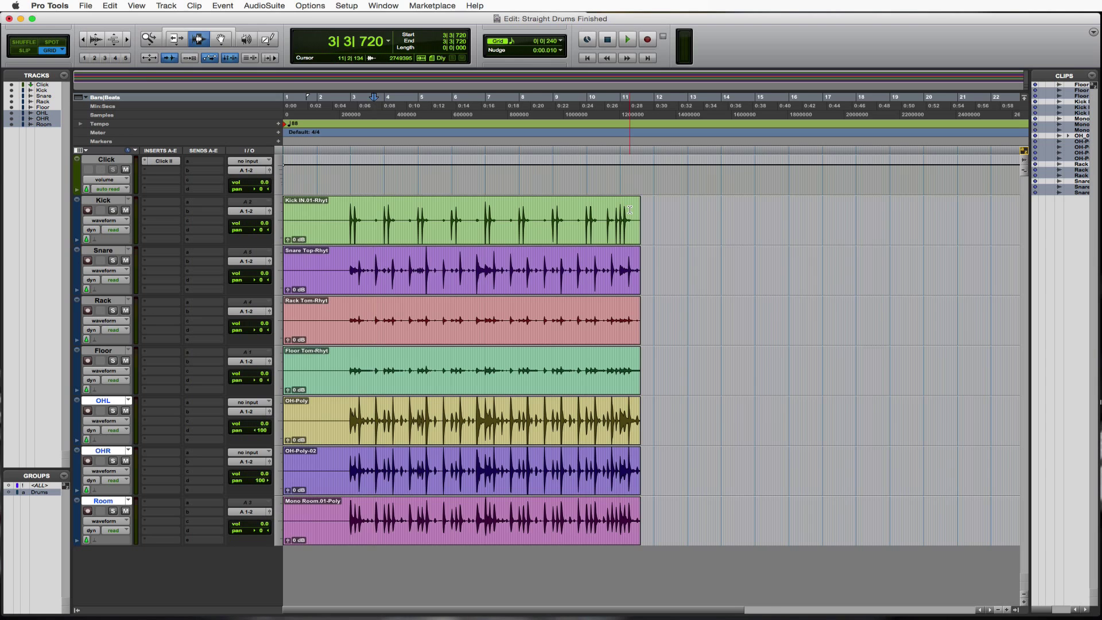
# Examine how the committed drum transients line up with the grid around the snare hit at 3|4|000.
pyautogui.press('super+bracketright')
pyautogui.press('super+bracketright')
pyautogui.press('super+bracketright')
pyautogui.press('super+bracketright')
pyautogui.press('super+bracketright')
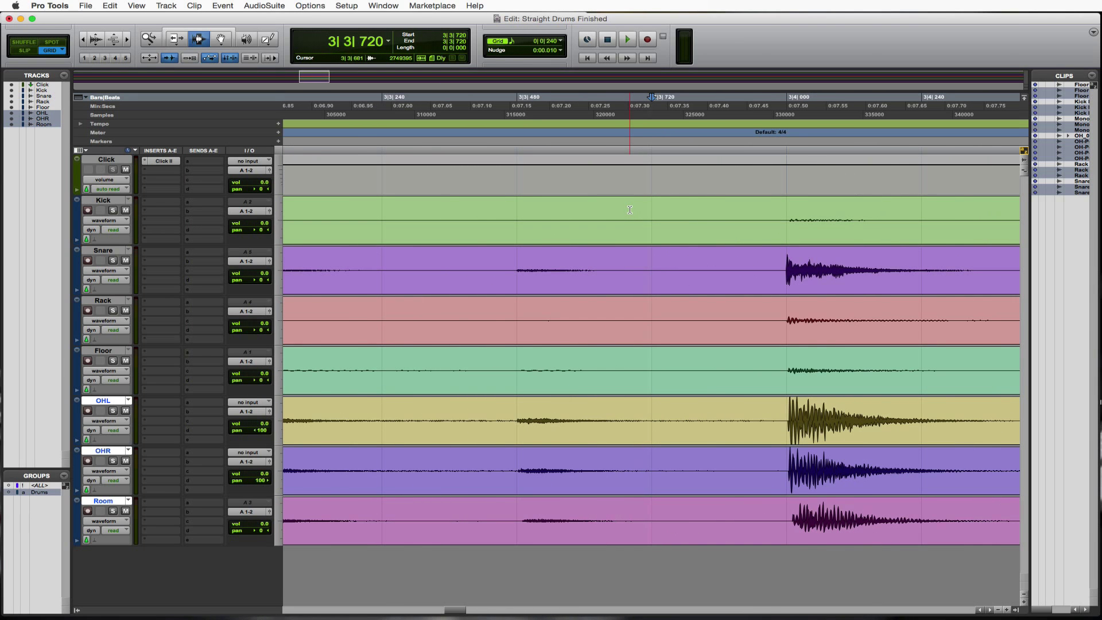
pyautogui.click(785, 253)
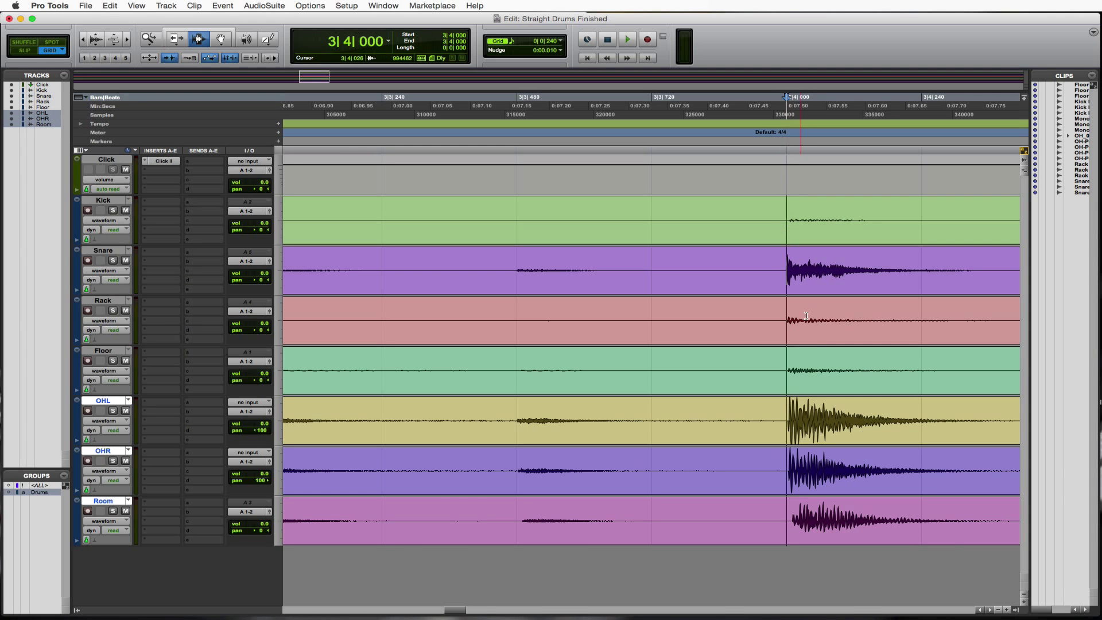
pyautogui.press('super+bracketleft')
pyautogui.press('super+bracketleft')
pyautogui.press('super+bracketleft')
pyautogui.press('super+bracketleft')
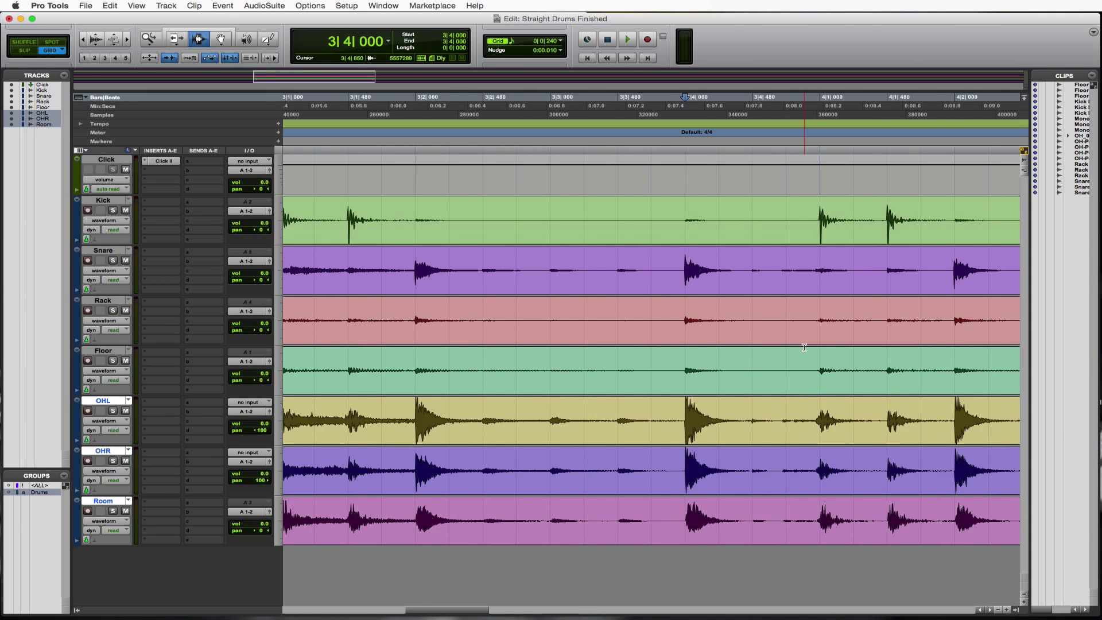